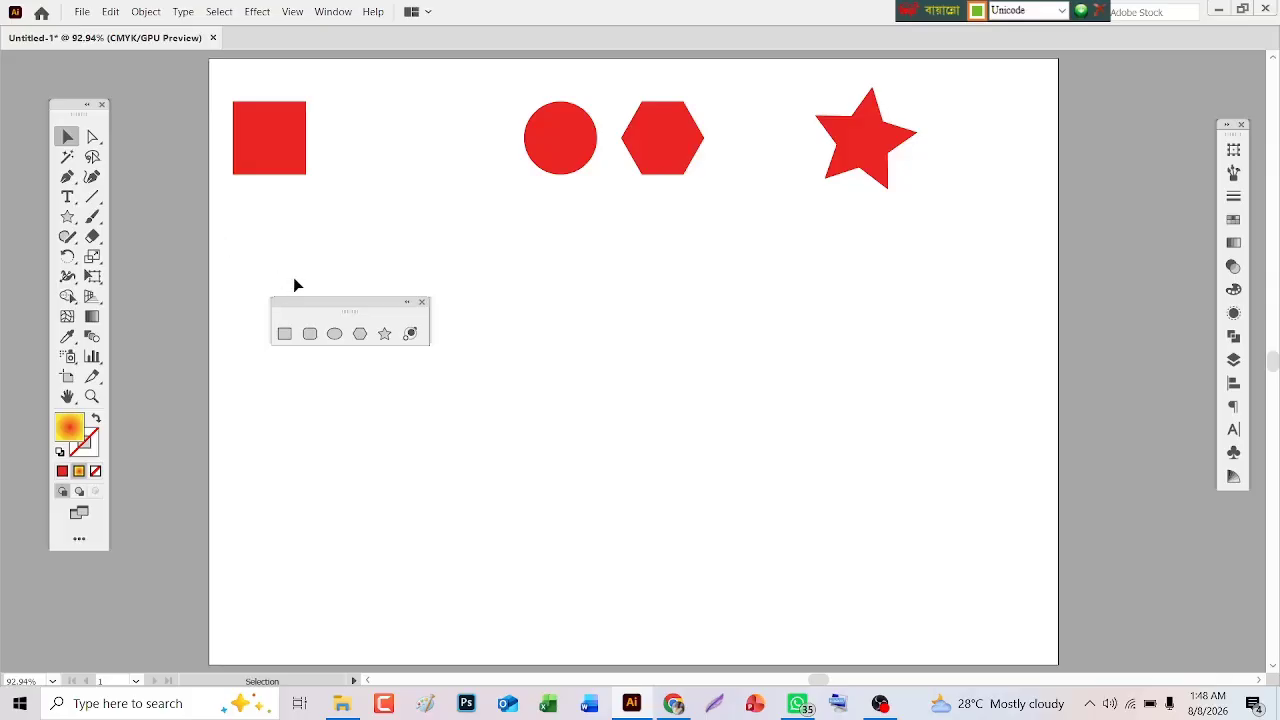
Duplicate the red square twice at equal spacing to fill the gap between it and the circle.
left_click_drag(317, 303, 326, 352)
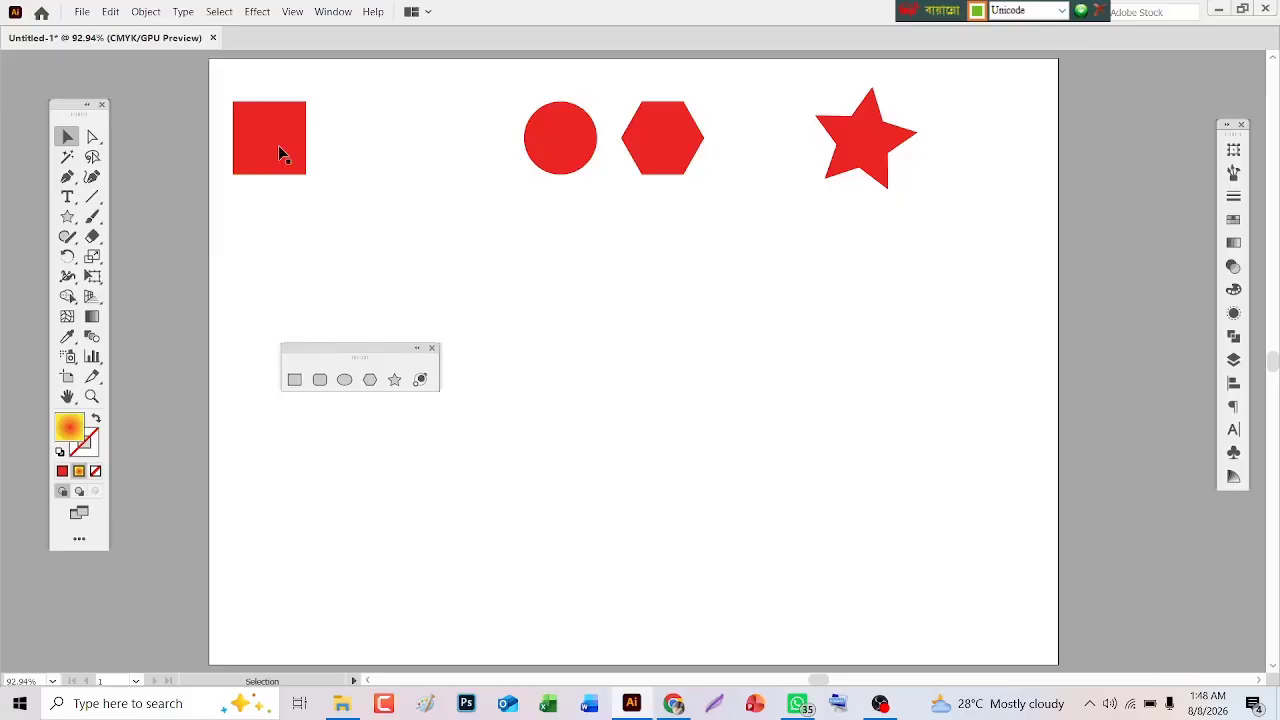
left_click_drag(279, 147, 373, 156)
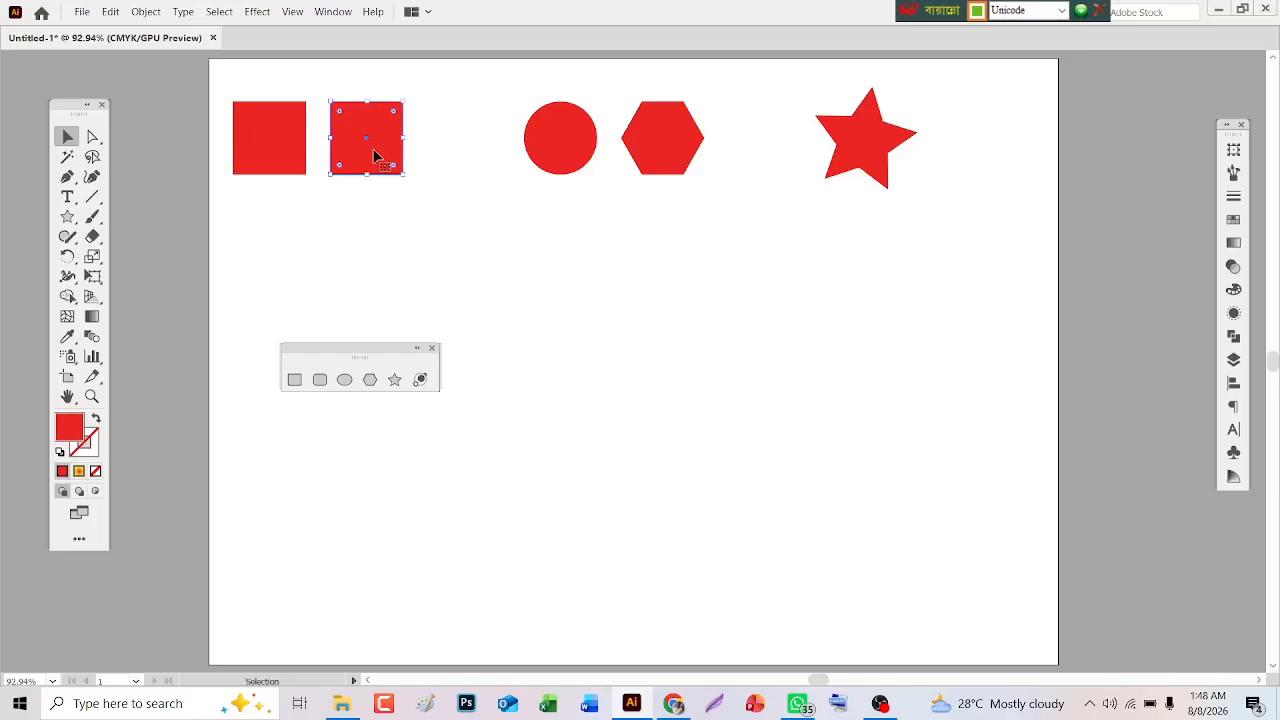
key("ctrl")
key("ctrl+d")
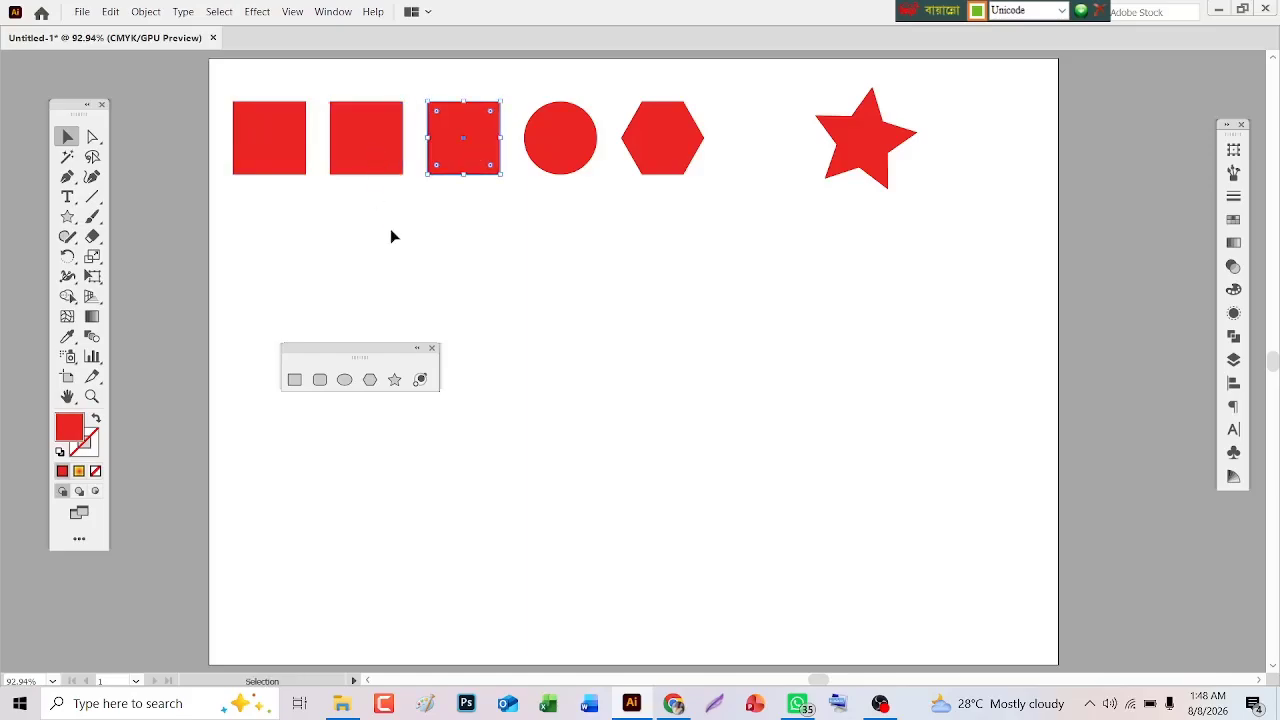
Round the corners of the second square slightly and the corners of the third square more strongly.
left_click(350, 130)
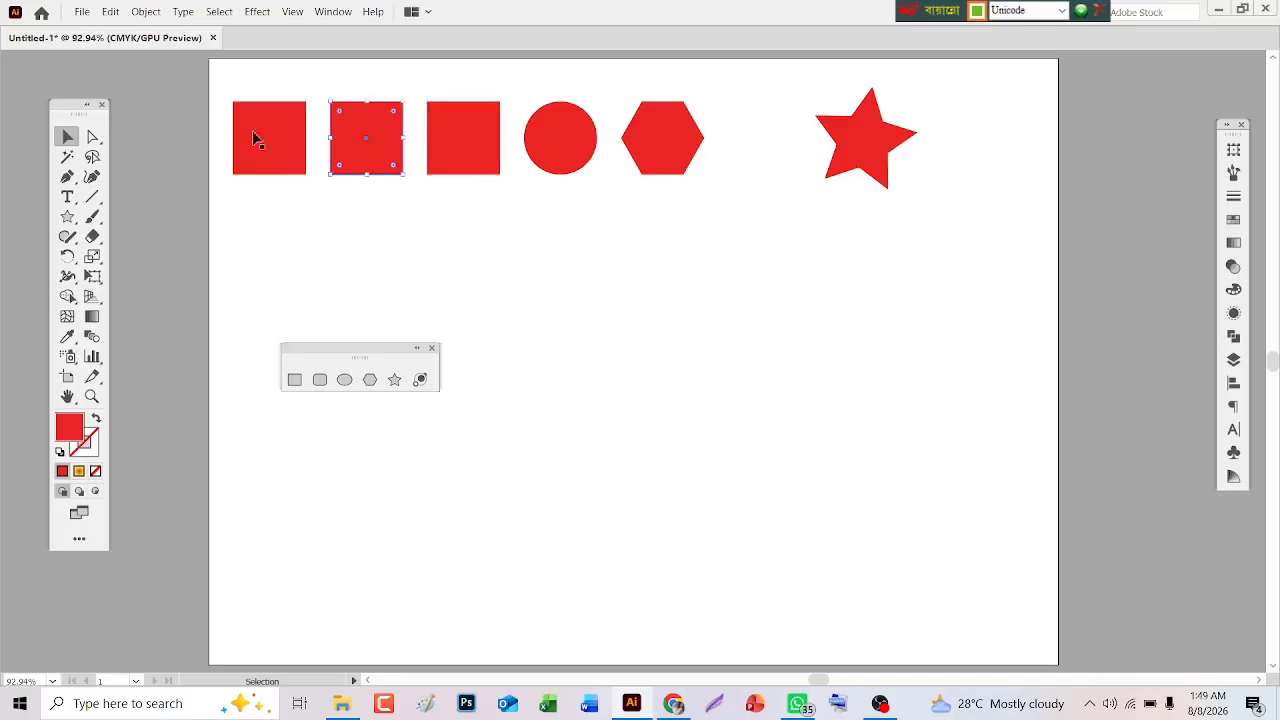
left_click(92, 136)
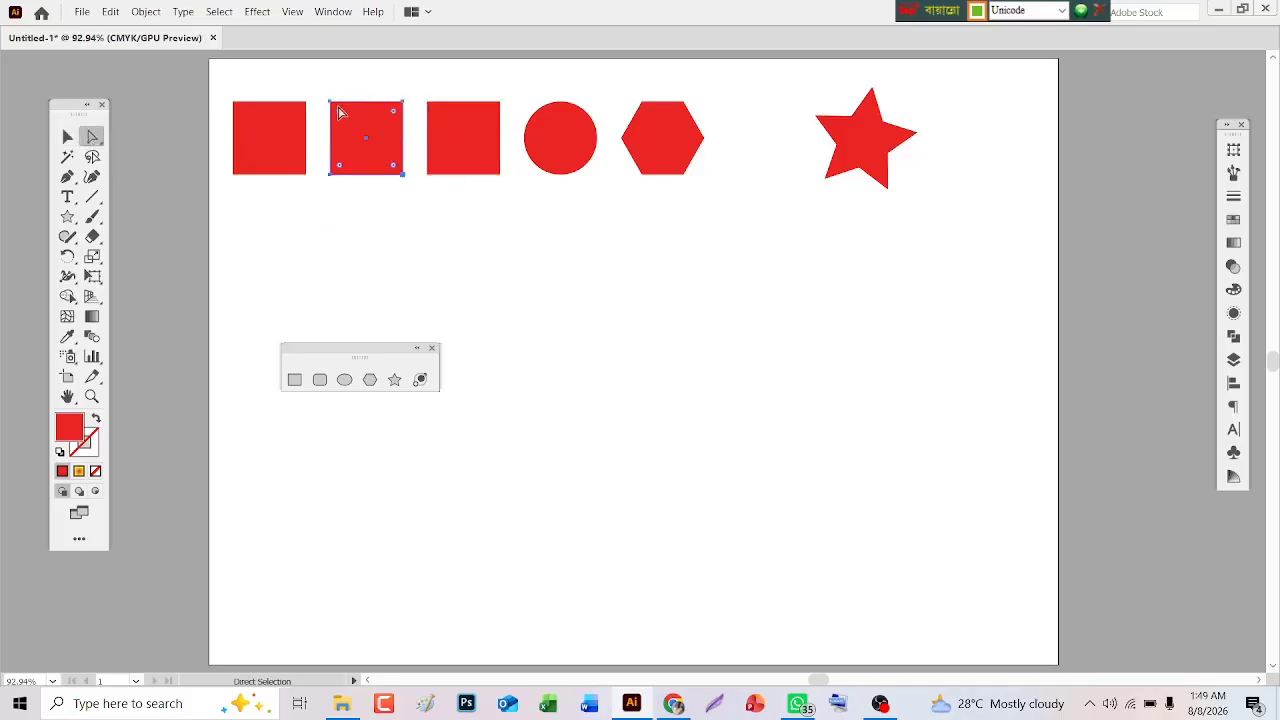
left_click_drag(338, 108, 340, 113)
left_click(469, 140)
left_click_drag(440, 118, 445, 128)
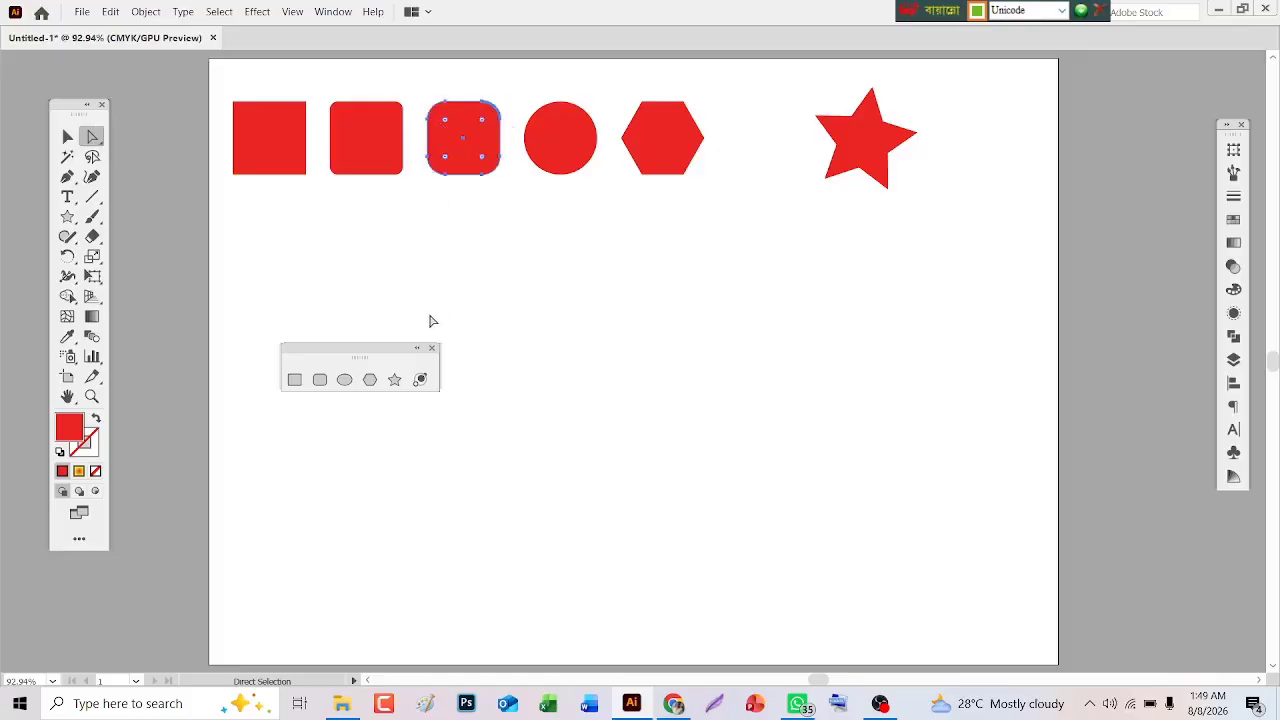
Duplicate the hexagon into the gap before the star and round the copy's corners.
left_click_drag(360, 353, 1008, 88)
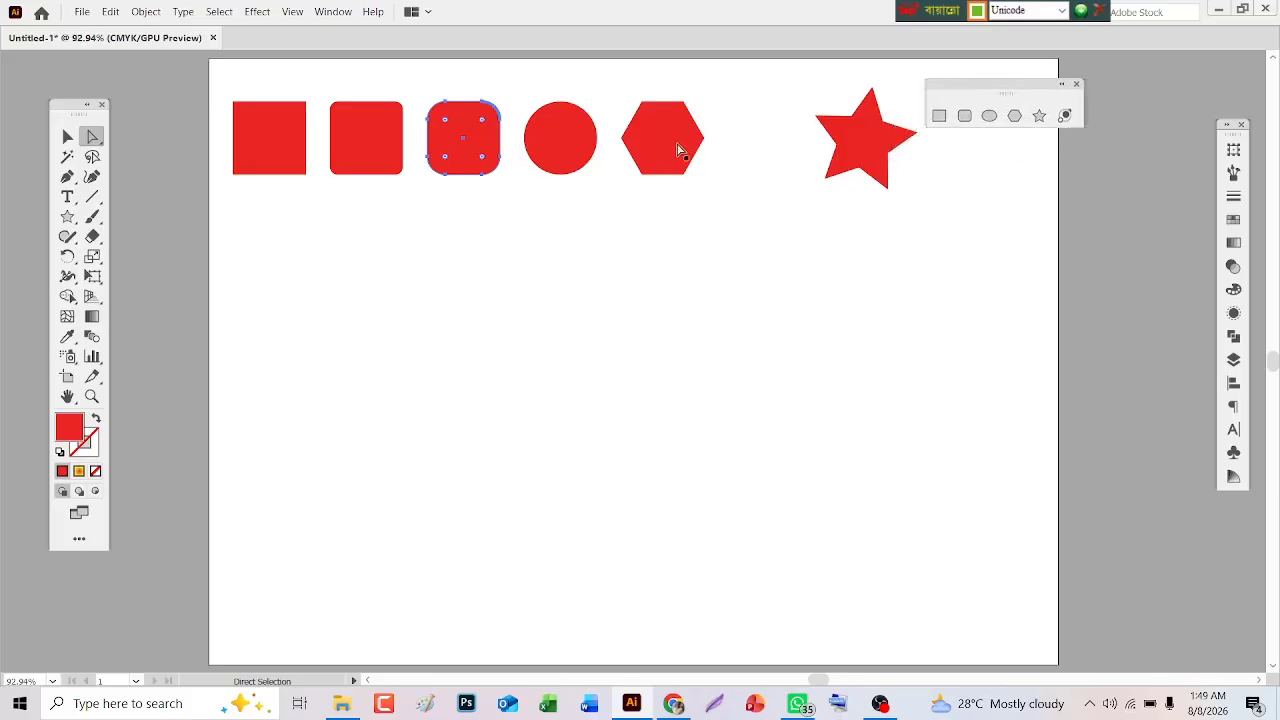
left_click(678, 149)
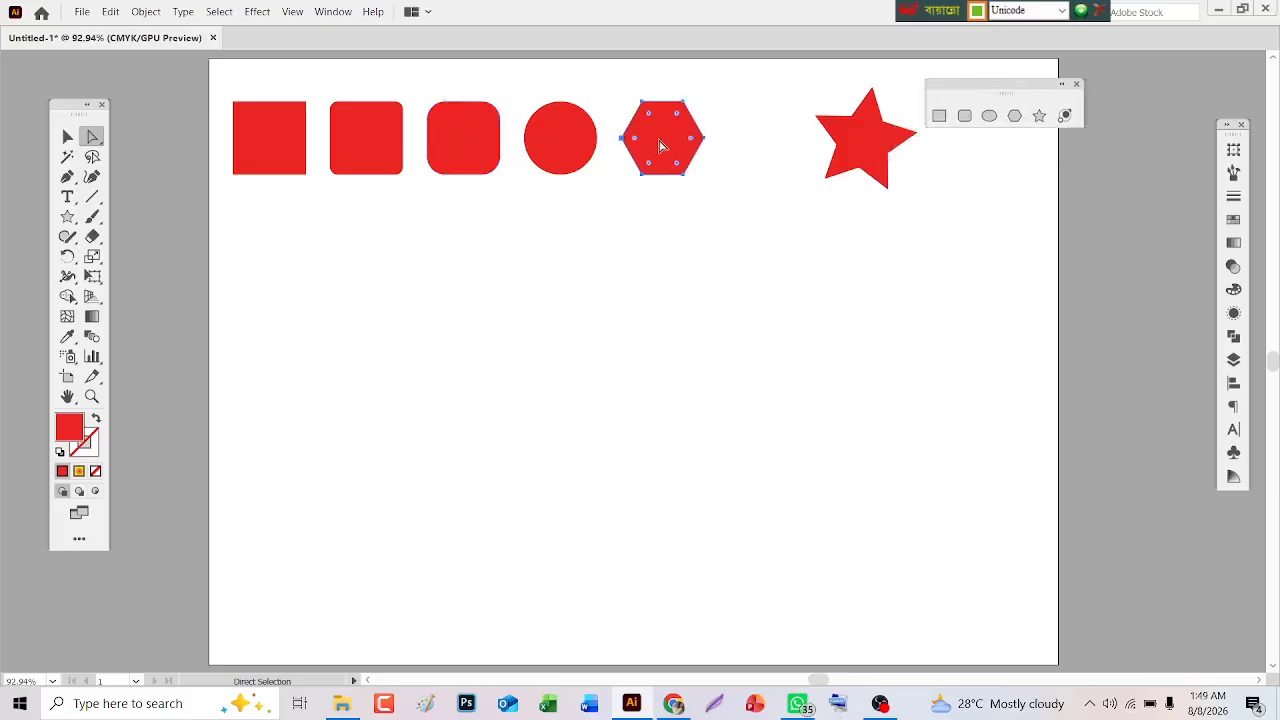
left_click_drag(662, 142, 761, 150)
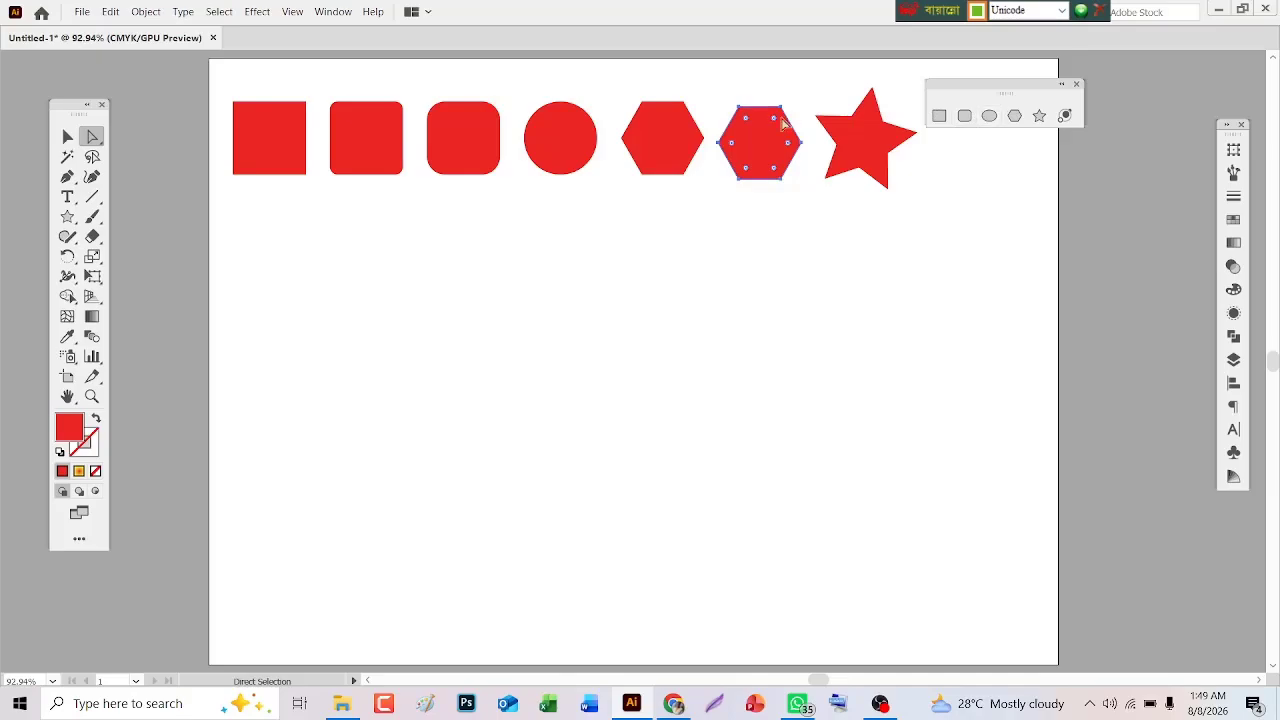
left_click_drag(745, 121, 753, 130)
Duplicate the star beside the original, round the copy's points, and move the floating shape tools off the artboard.
left_click_drag(1036, 88, 1010, 272)
left_click(873, 147)
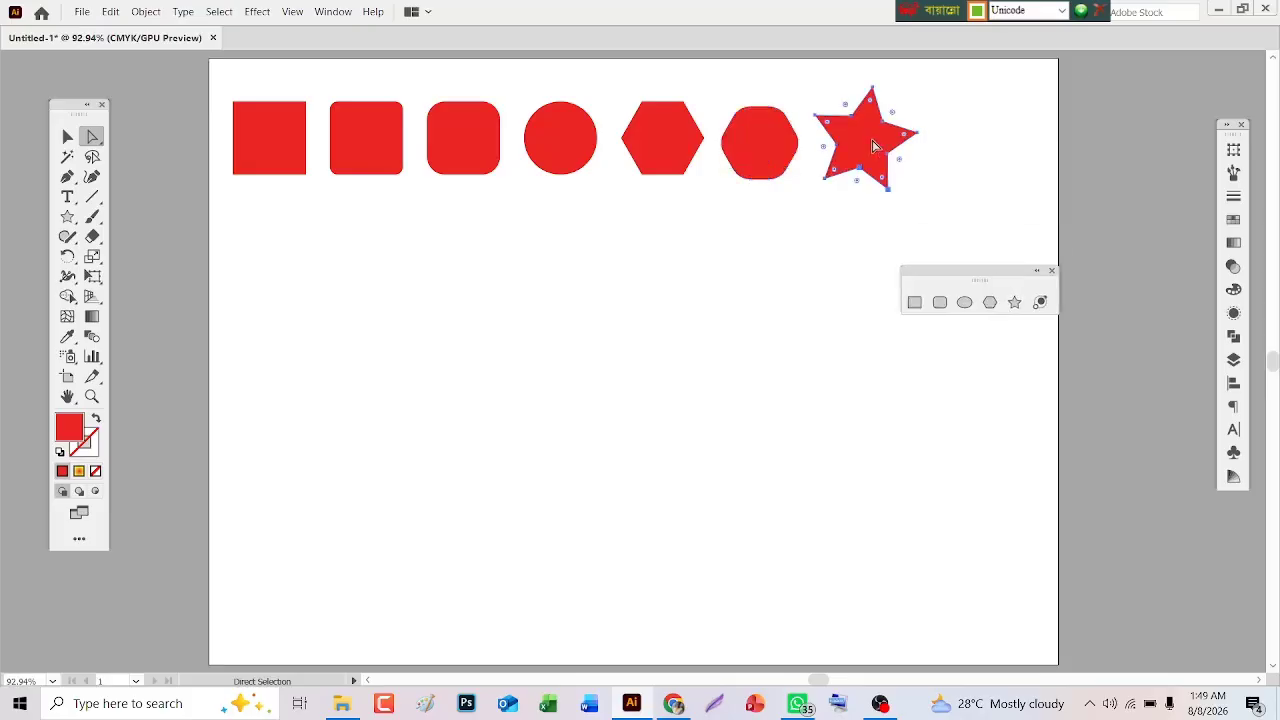
left_click_drag(873, 147, 988, 150)
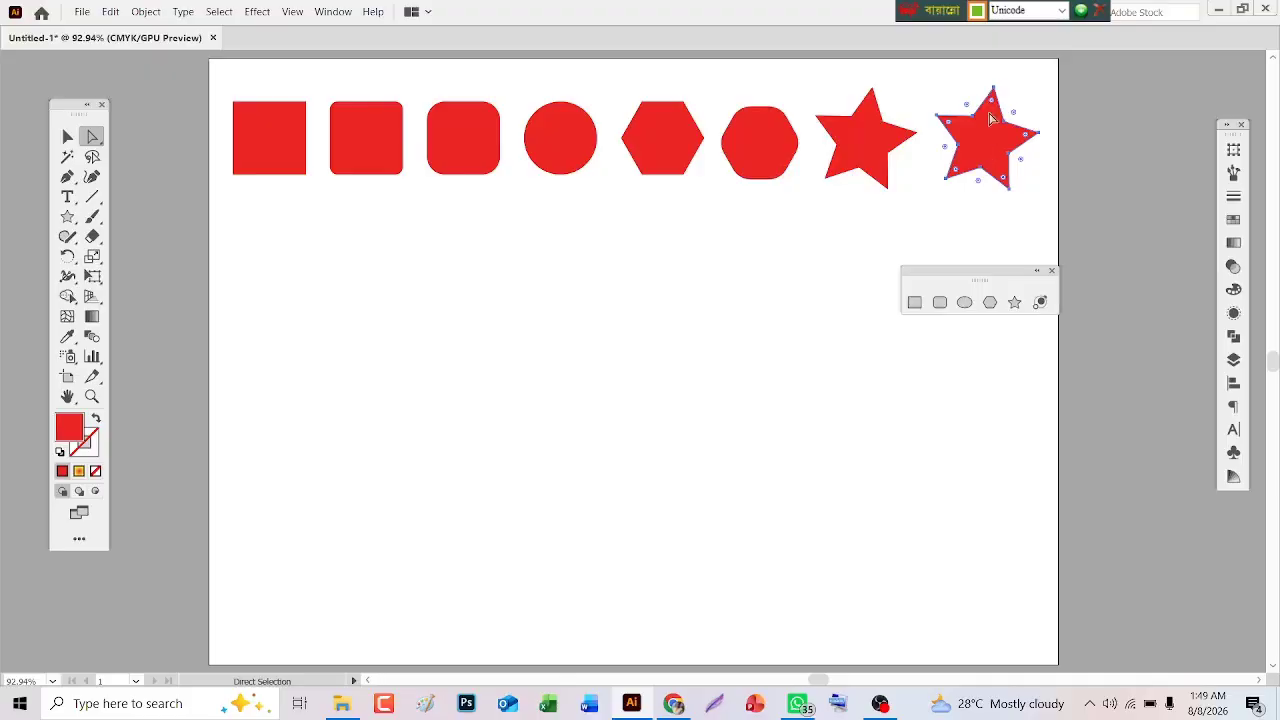
left_click_drag(992, 103, 993, 115)
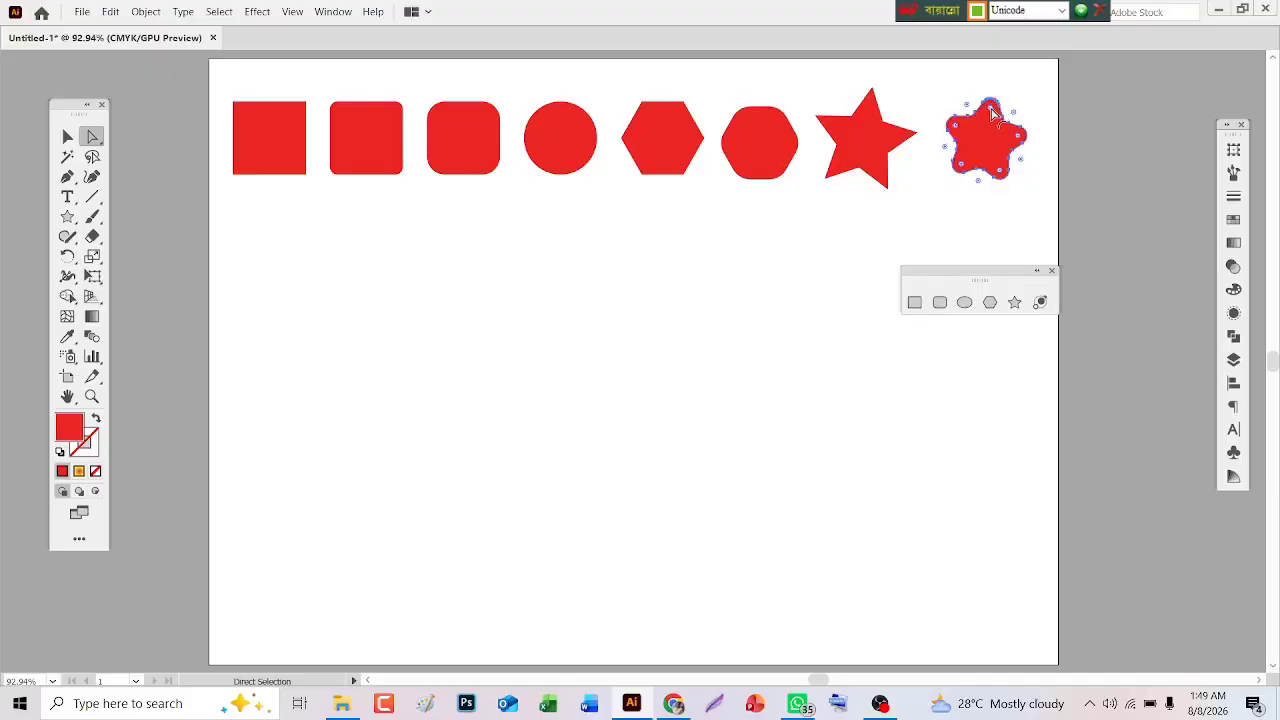
left_click(987, 215)
left_click_drag(1004, 273, 1162, 80)
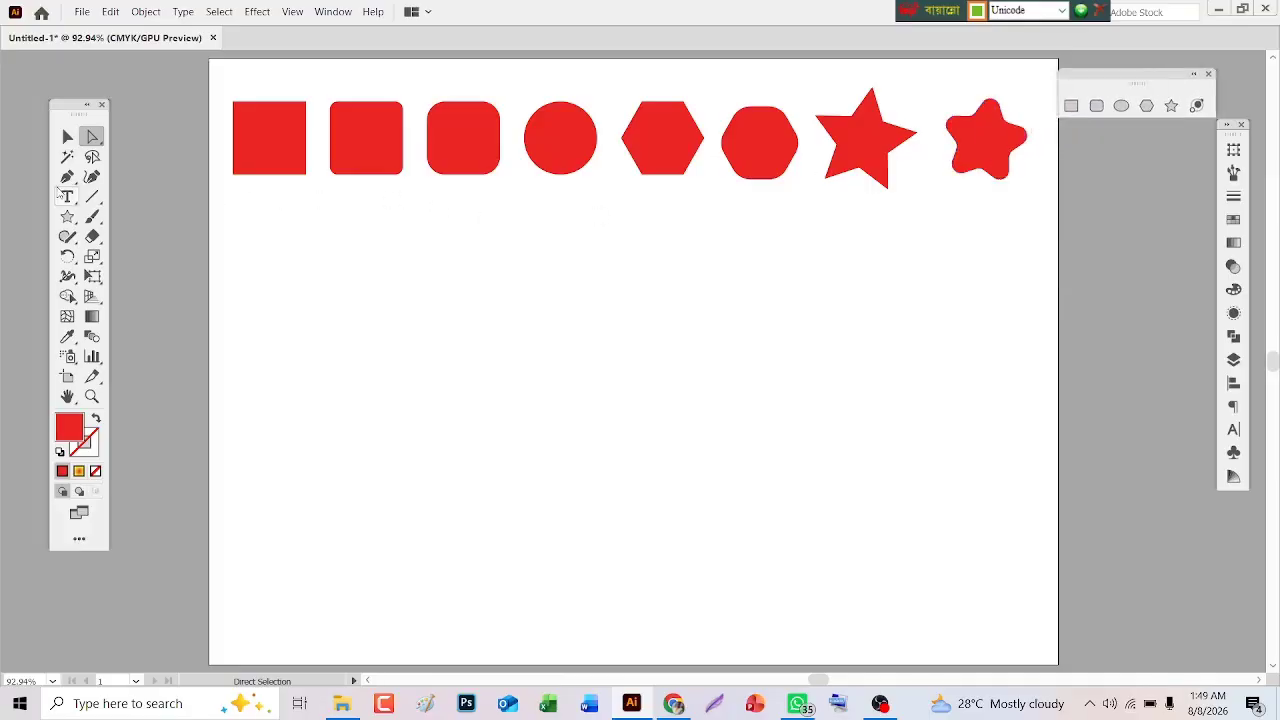
Select all eight shapes and duplicate them straight down as a second row.
left_click(67, 136)
left_click_drag(253, 241, 1034, 130)
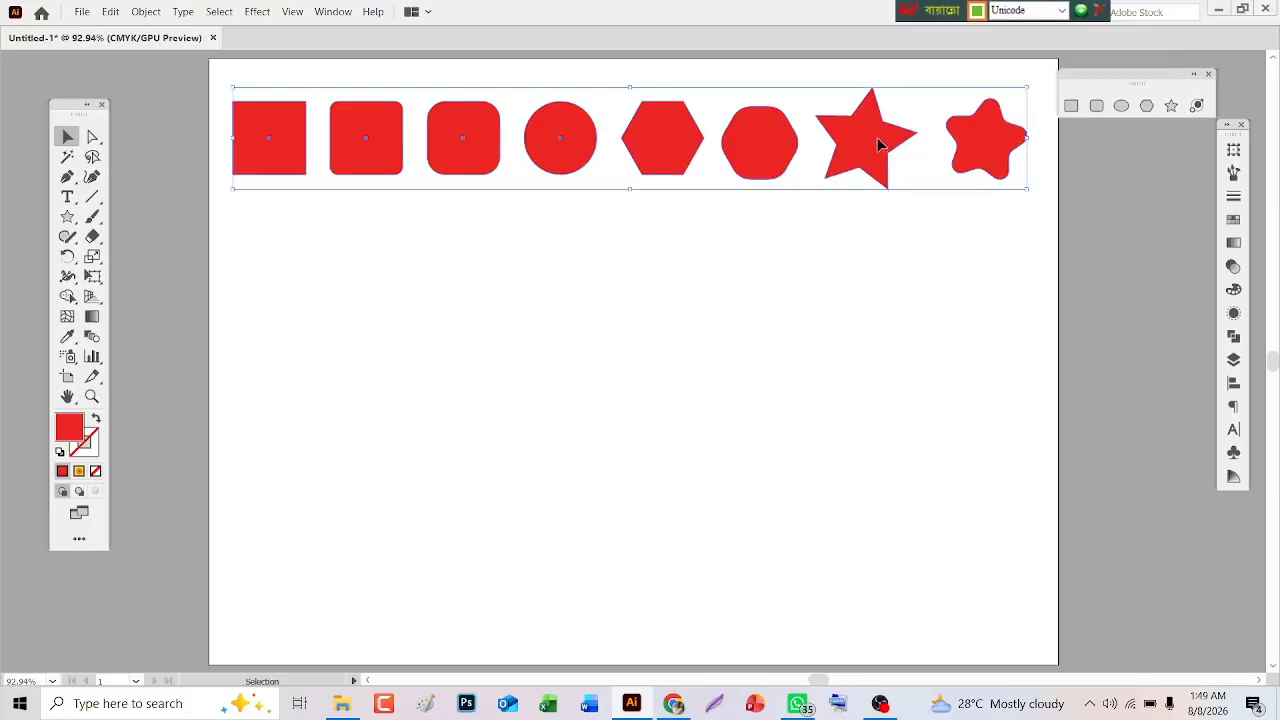
left_click_drag(879, 145, 891, 276)
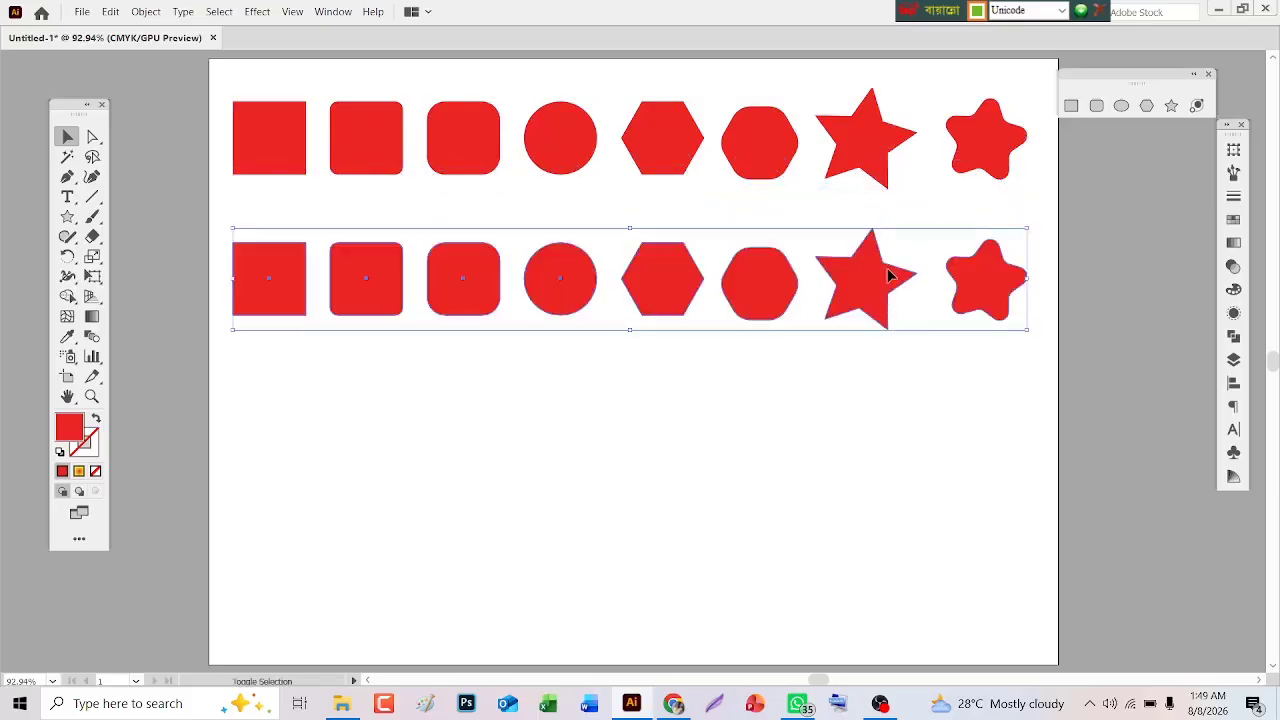
left_click(756, 215)
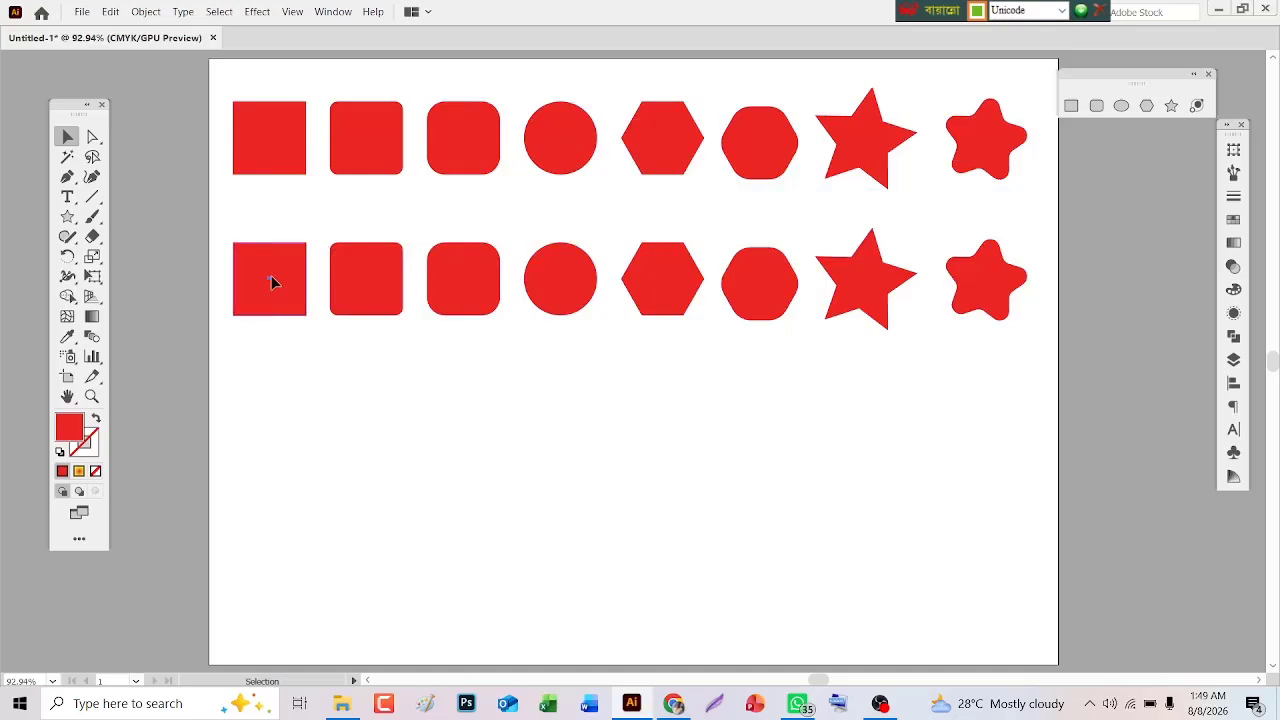
Apply a Pucker & Bloat effect of 85% to the sharp-cornered square in the second row.
left_click(256, 11)
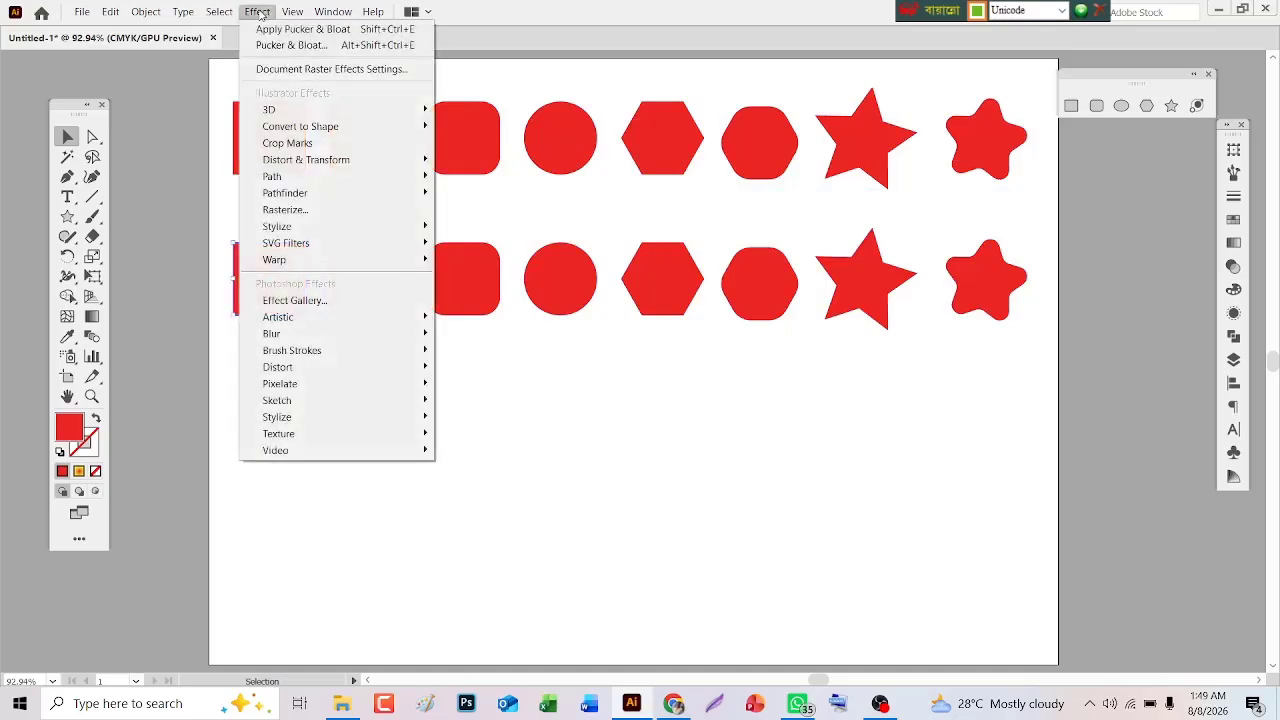
mouse_move(322, 164)
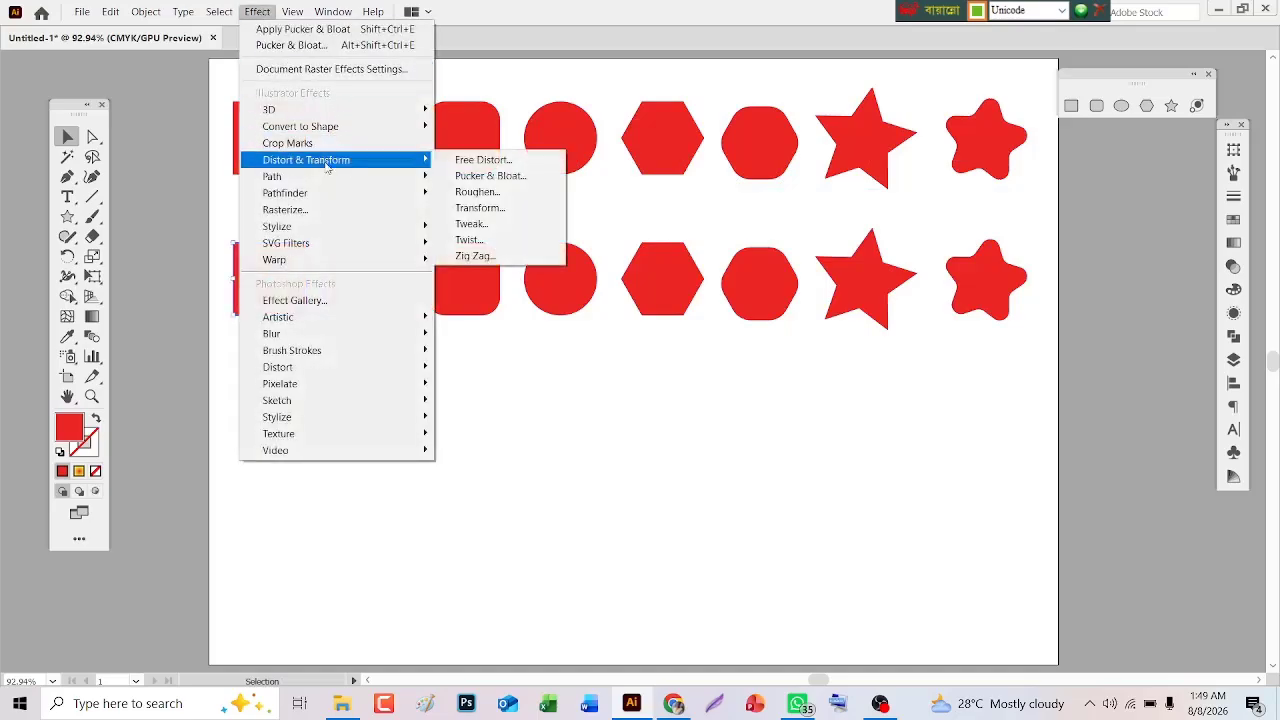
left_click(545, 176)
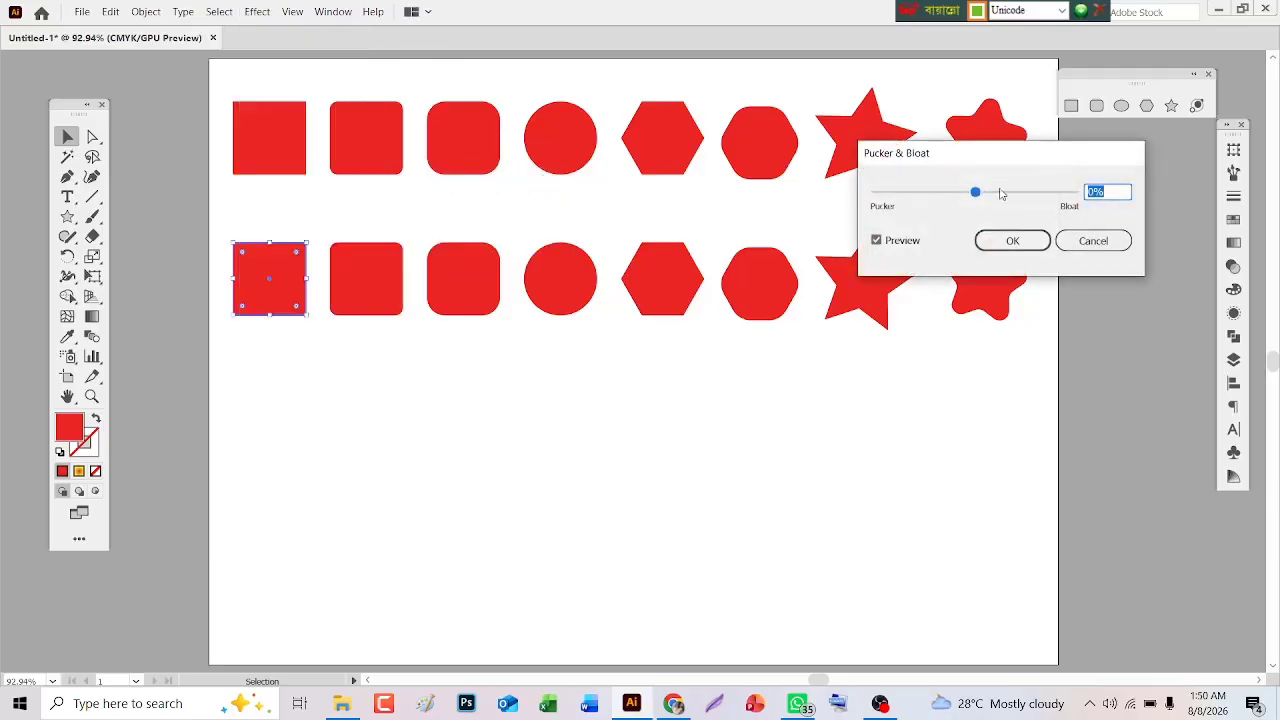
left_click(959, 194)
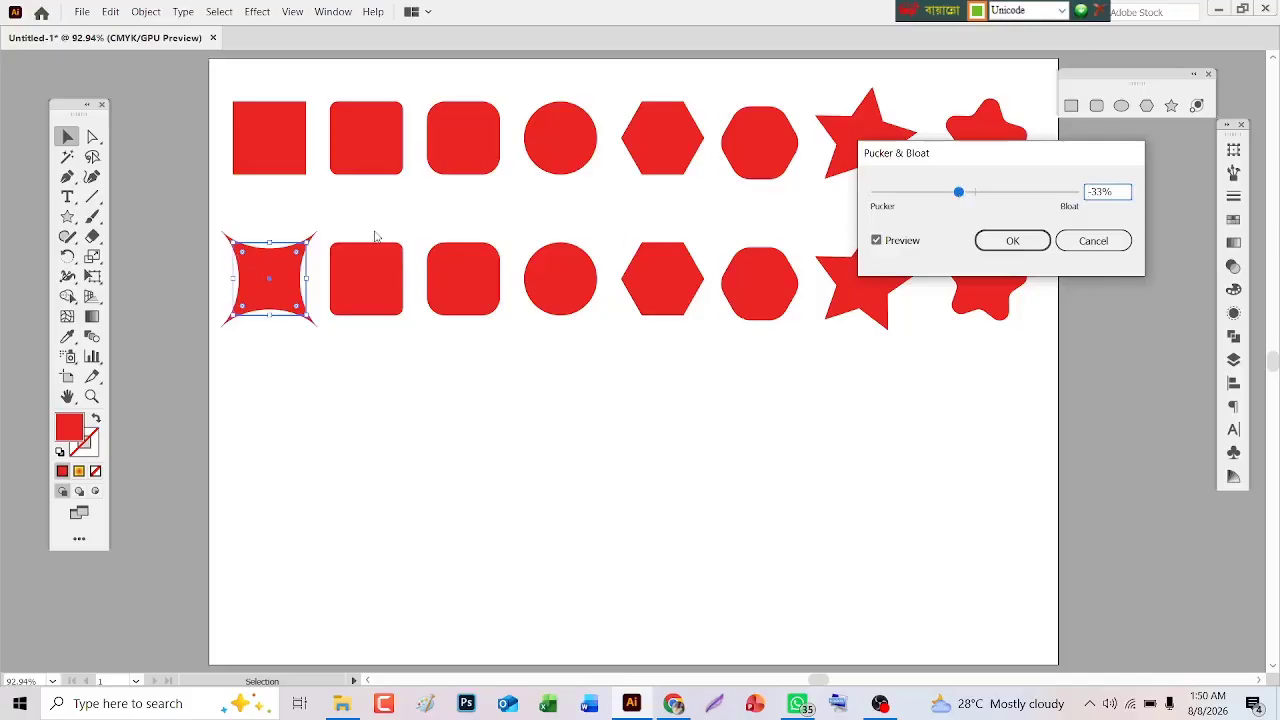
left_click_drag(995, 198, 1019, 196)
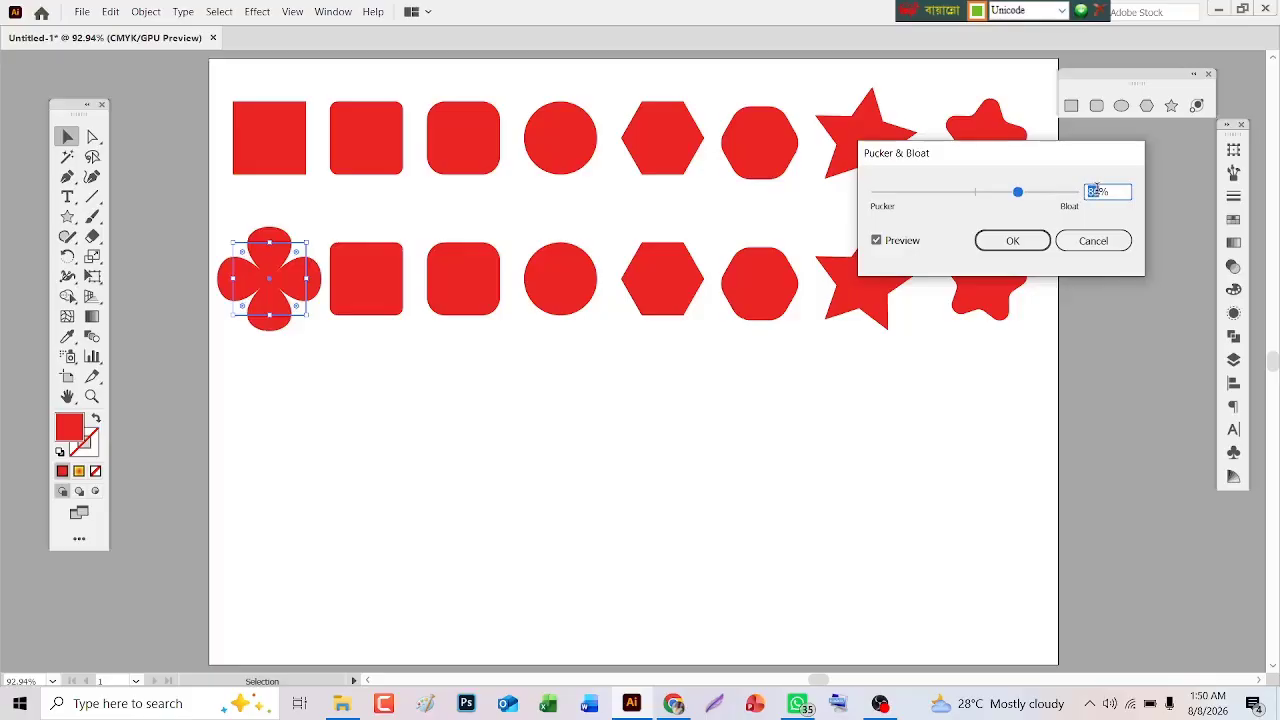
type("85")
left_click(1010, 240)
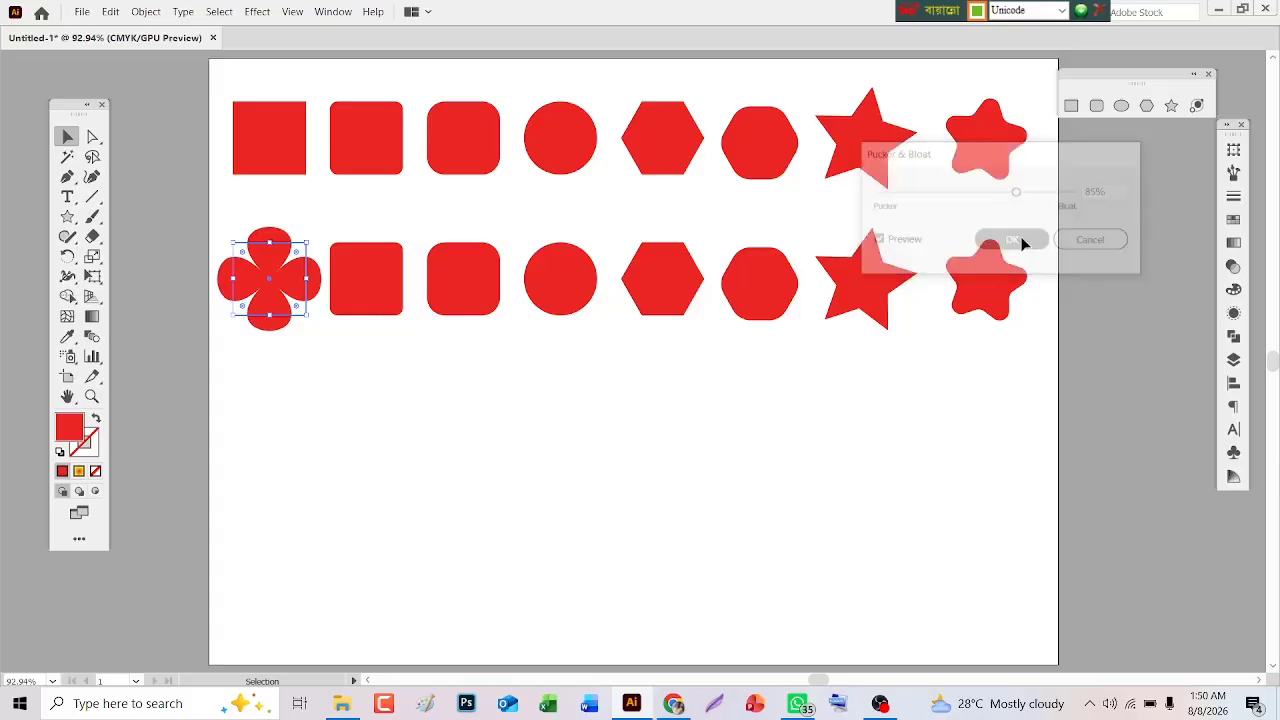
Reapply the last Pucker & Bloat effect to the slightly rounded square in the second row.
left_click(353, 265)
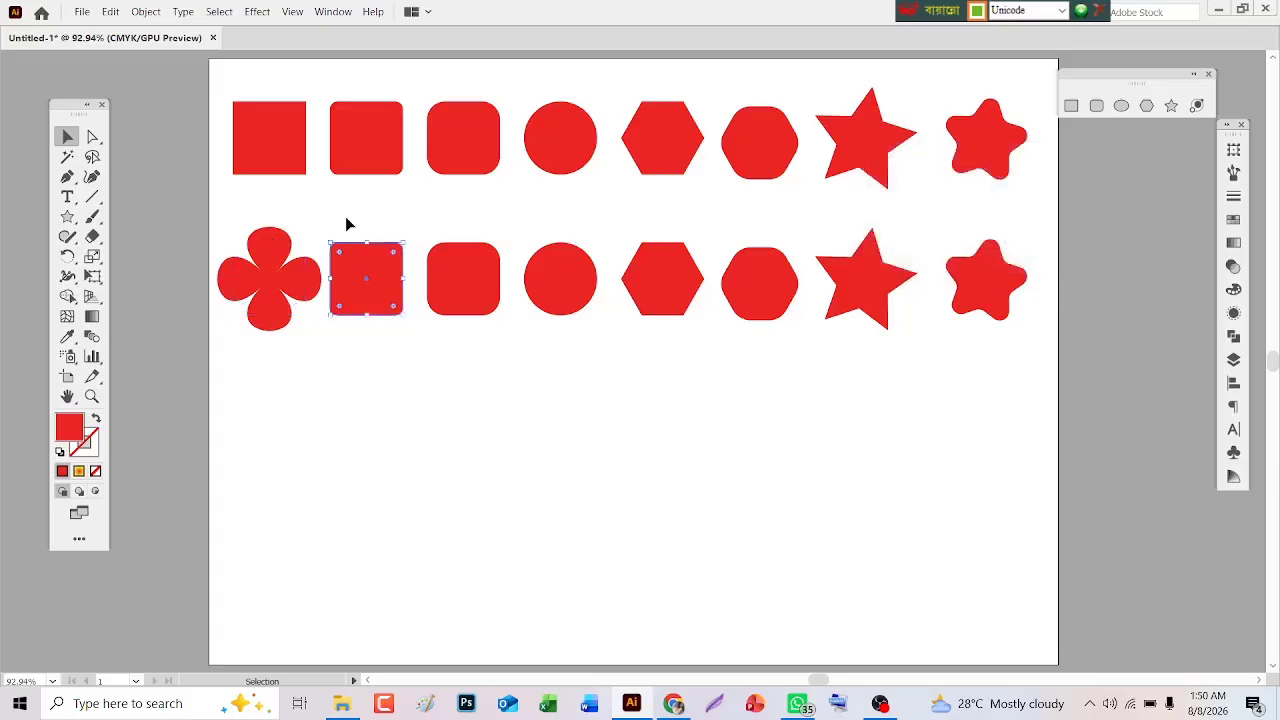
left_click(340, 226)
left_click(367, 272)
left_click(256, 12)
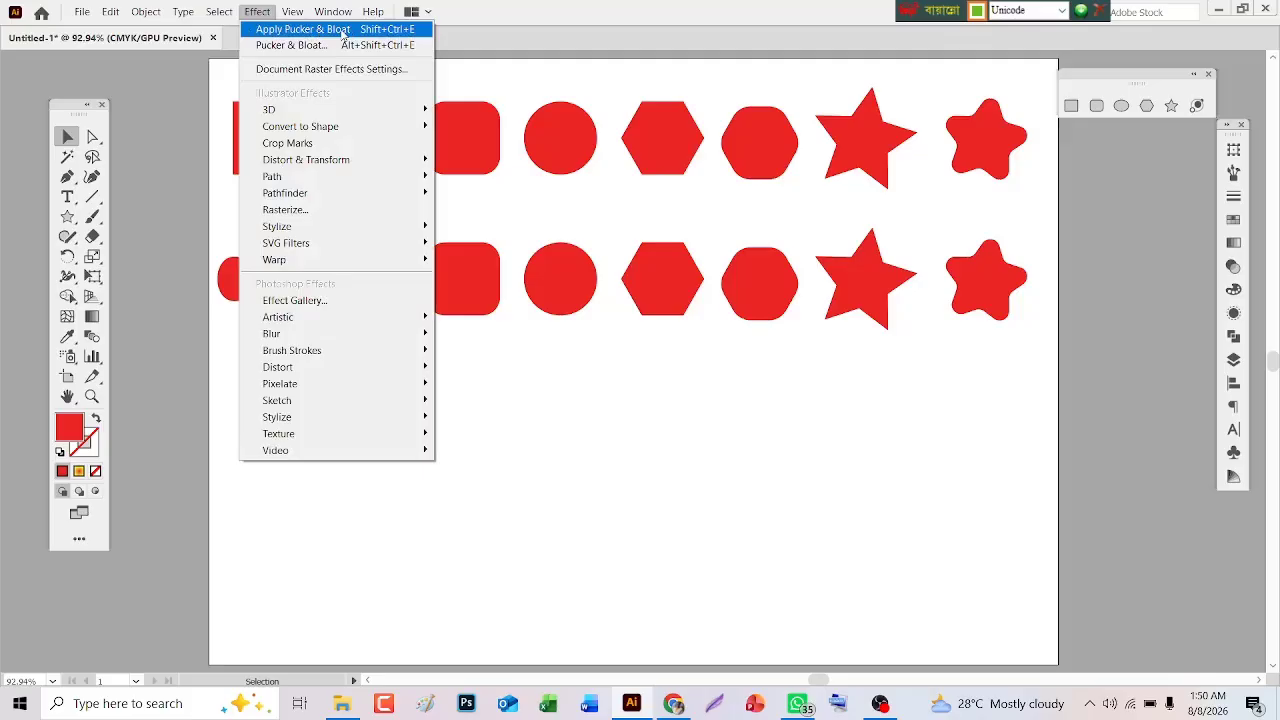
left_click(343, 30)
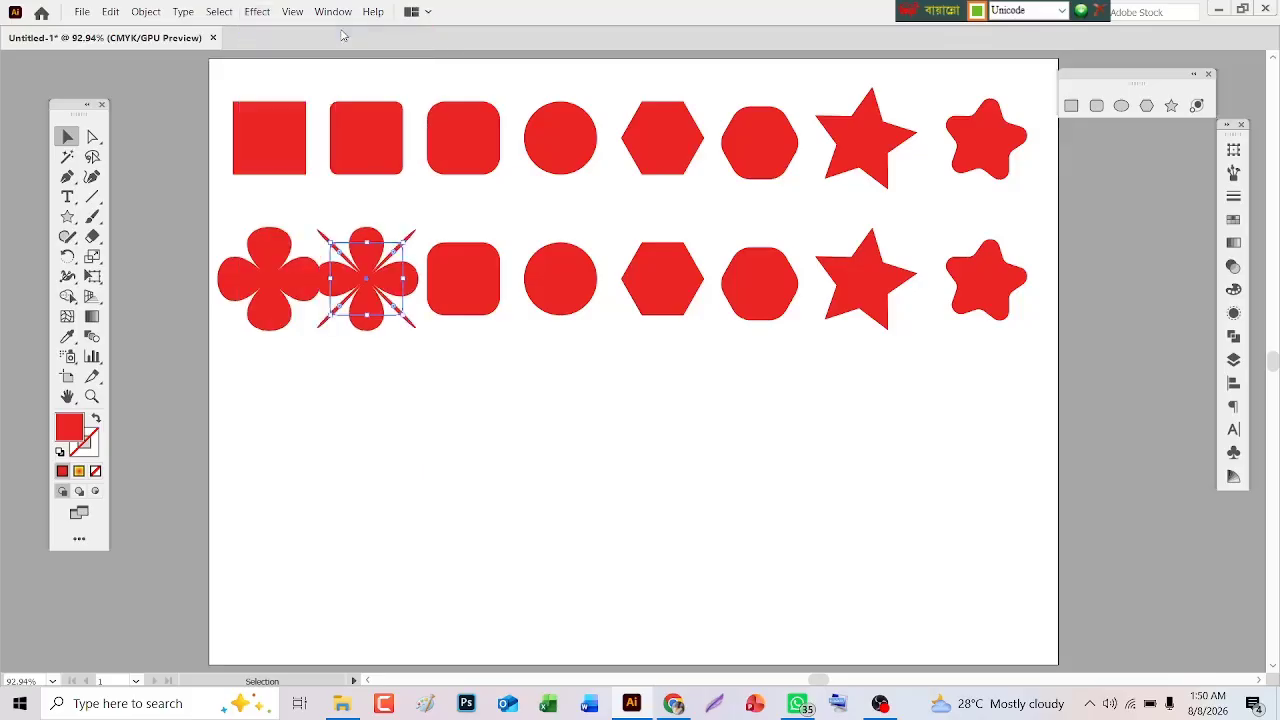
left_click(336, 199)
Move the four-petal flower away from the neighbouring flower so that it sits at the artboard's left edge.
left_click(257, 285)
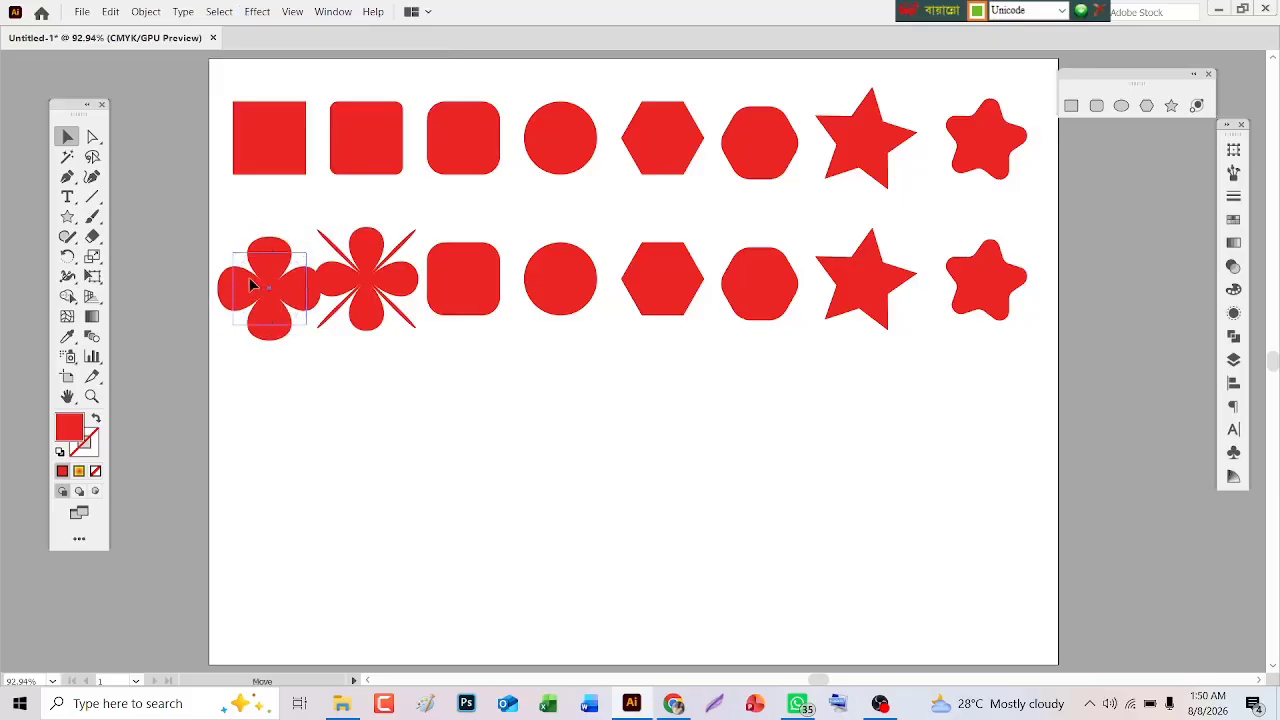
left_click_drag(257, 287, 232, 287)
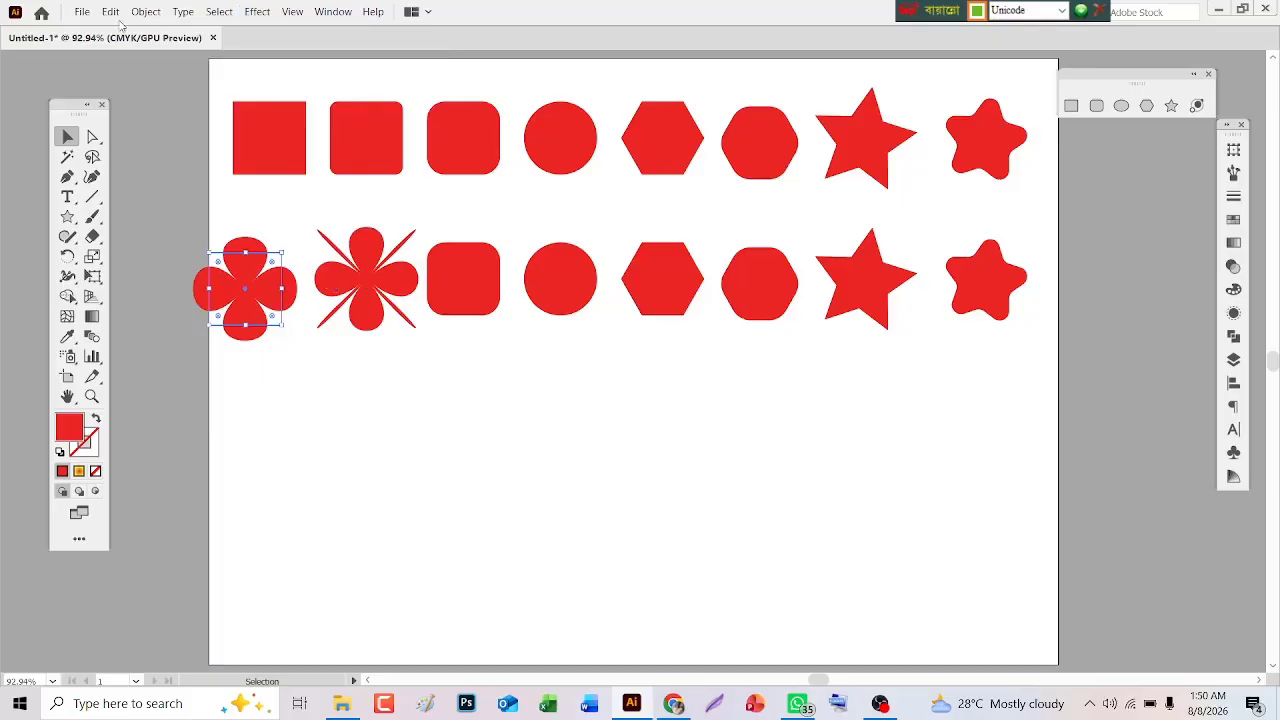
left_click(402, 503)
left_click_drag(256, 290, 273, 286)
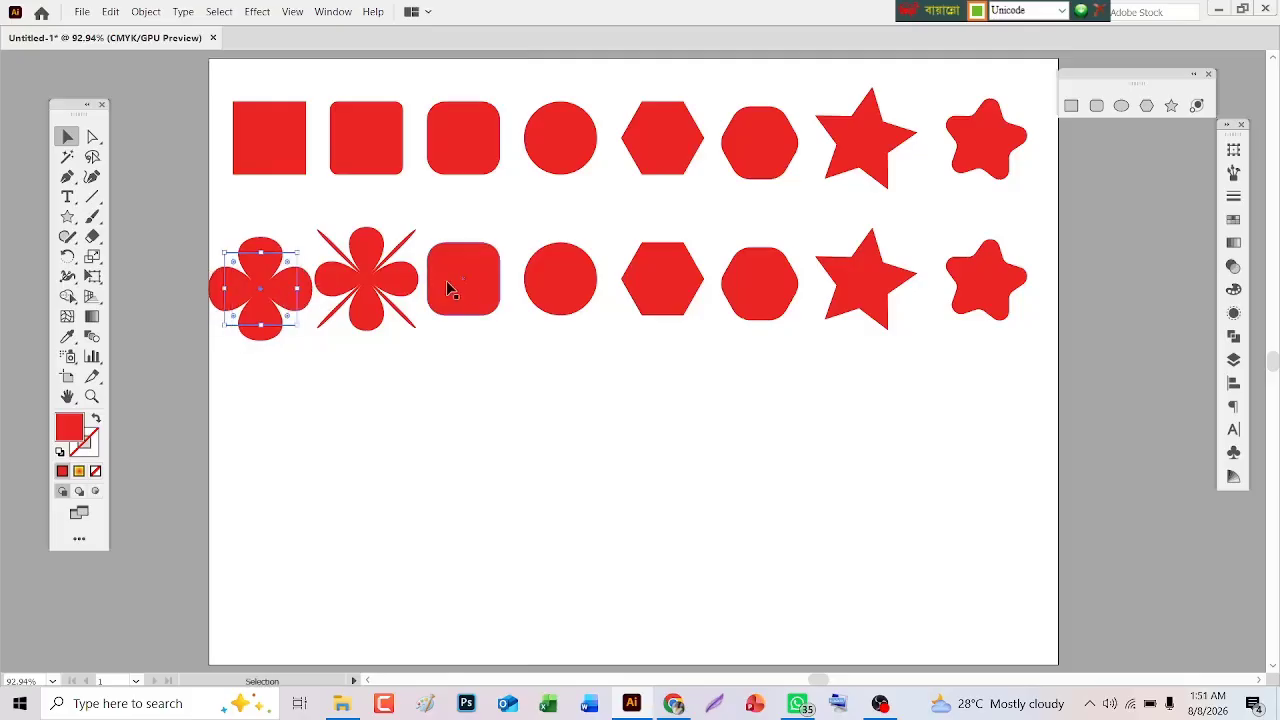
Nudge the strongly rounded square in the second row and apply a Pucker & Bloat effect of 88% to it.
left_click_drag(472, 291, 447, 263)
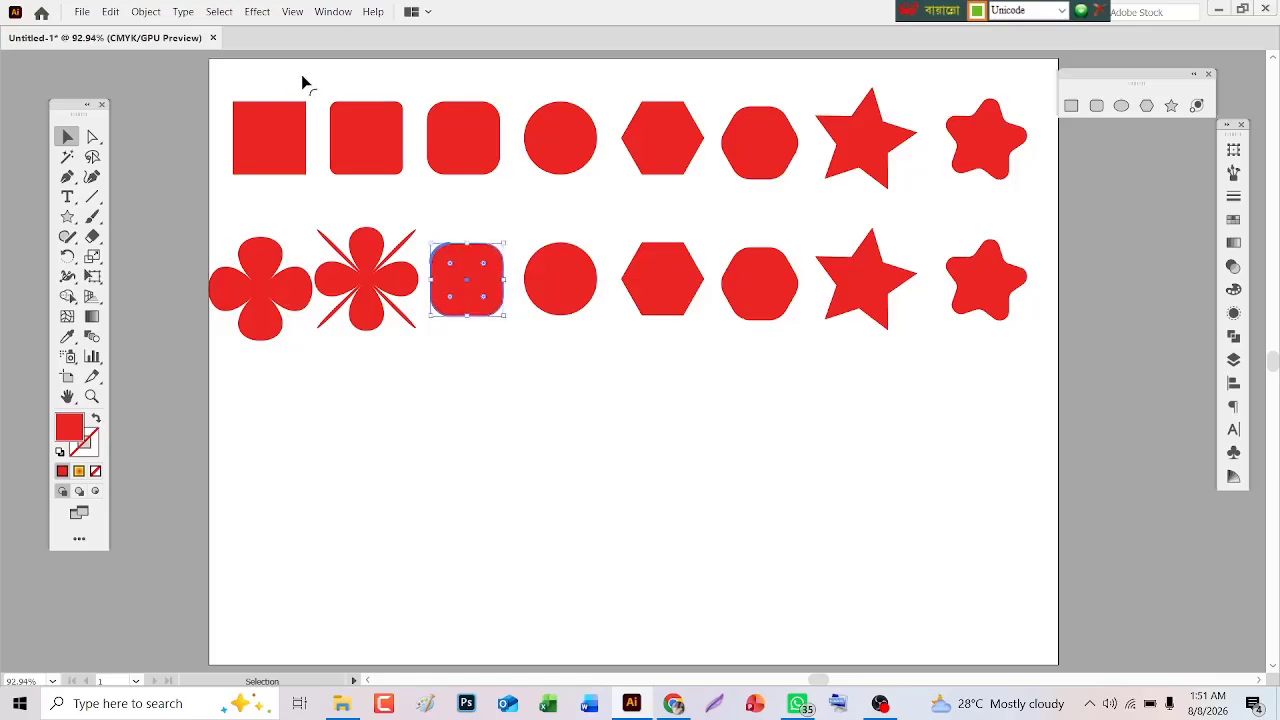
left_click(257, 11)
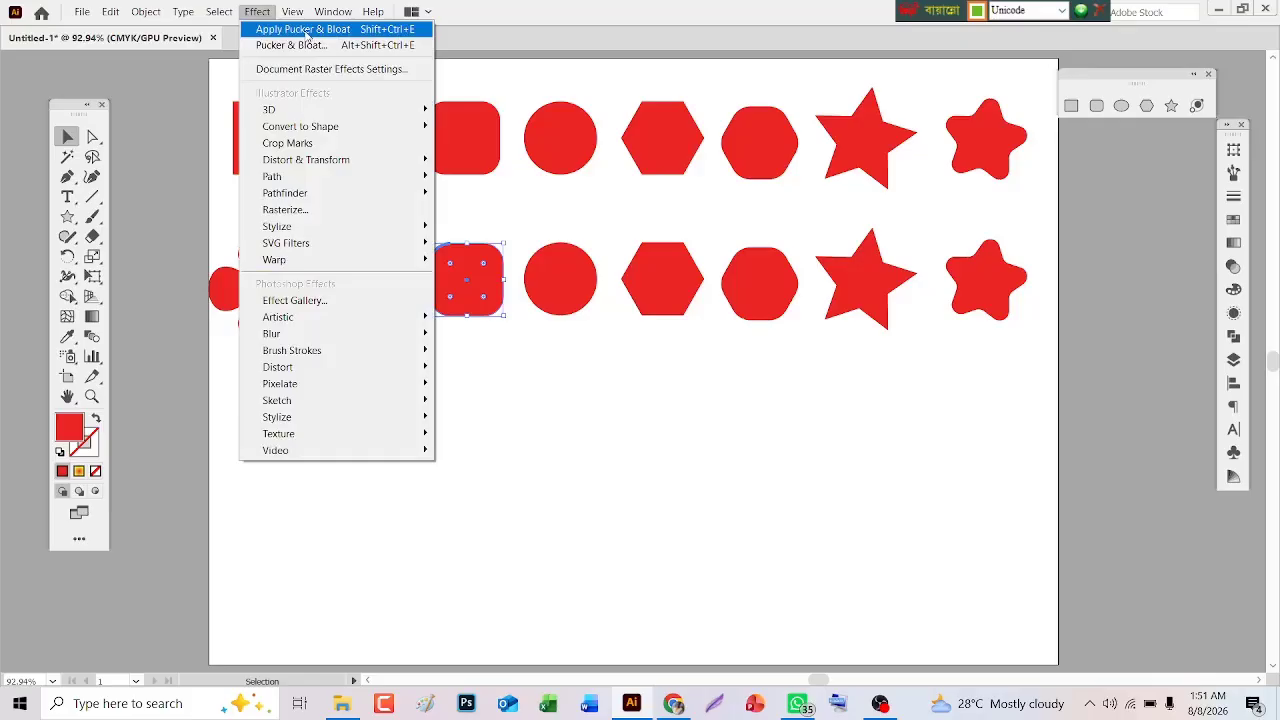
mouse_move(310, 164)
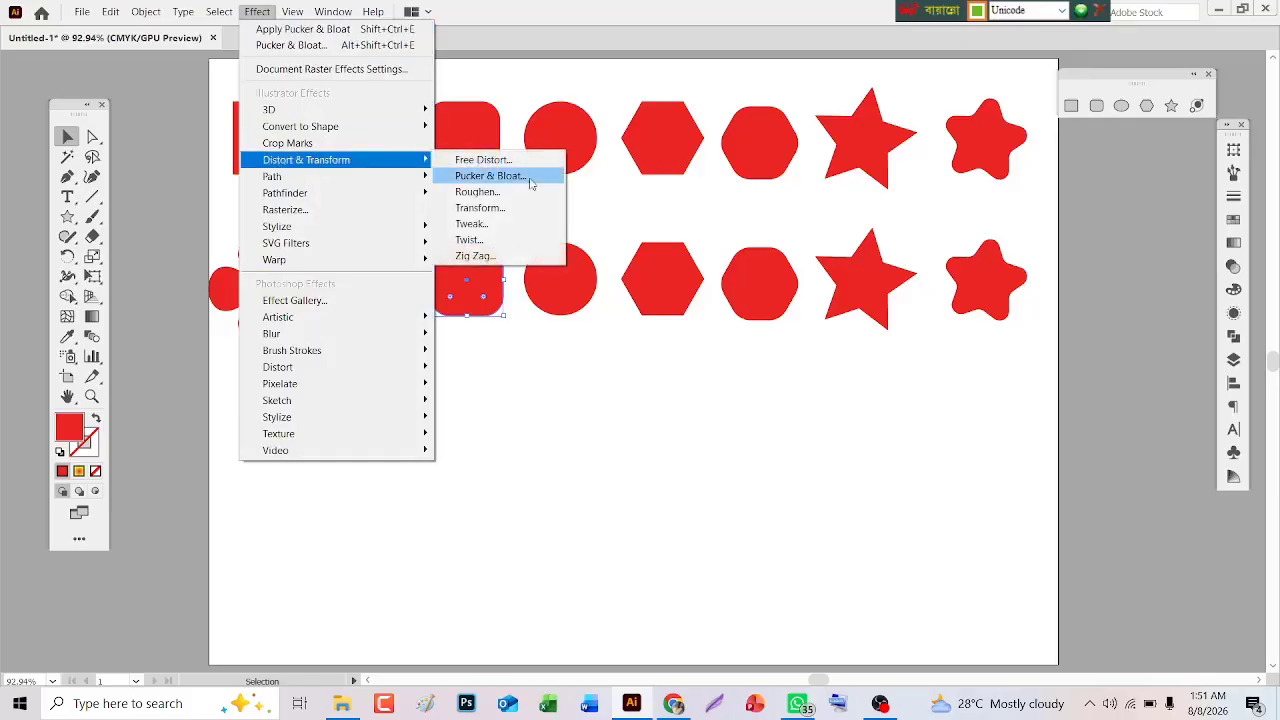
left_click(531, 180)
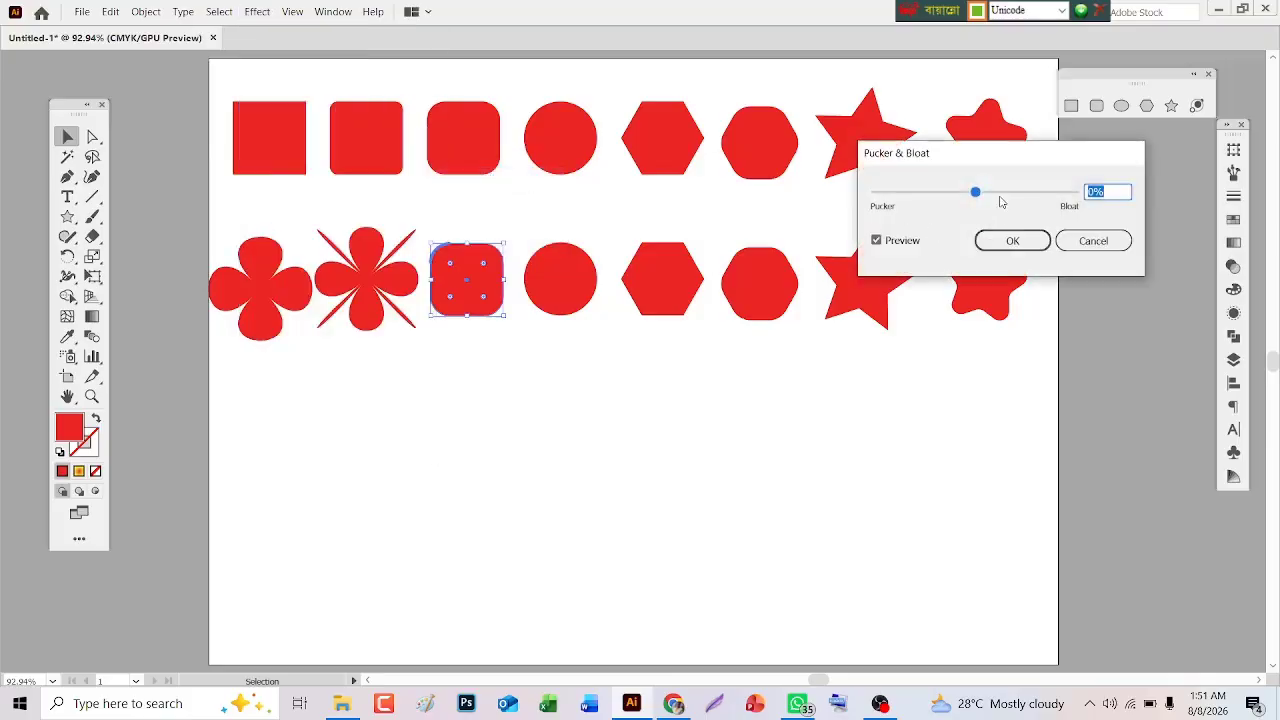
left_click(1000, 195)
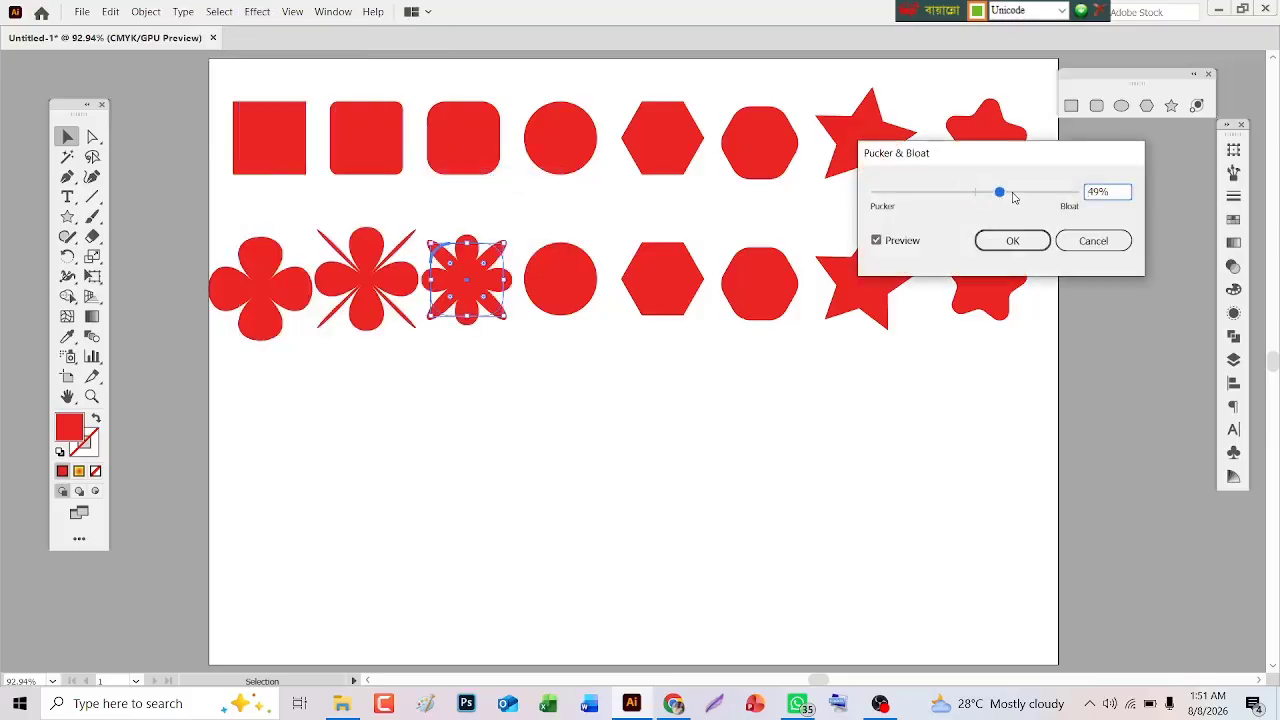
left_click(1013, 195)
left_click(1020, 196)
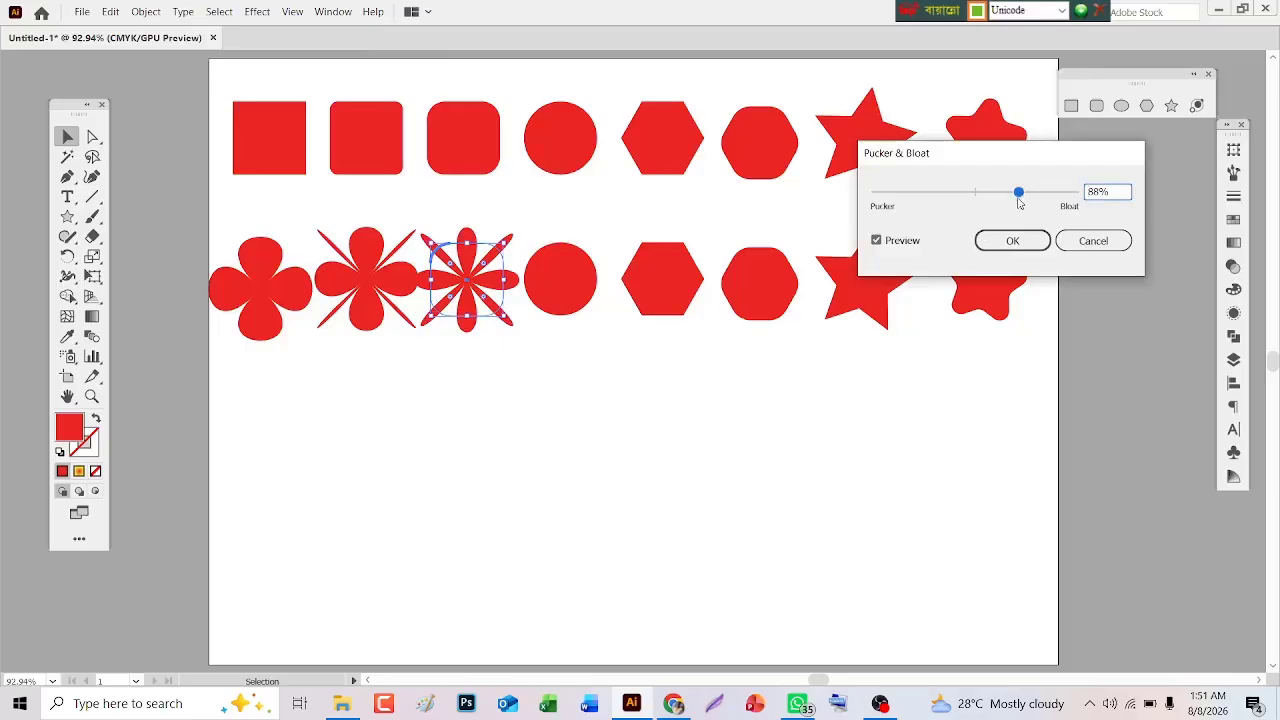
left_click(1008, 242)
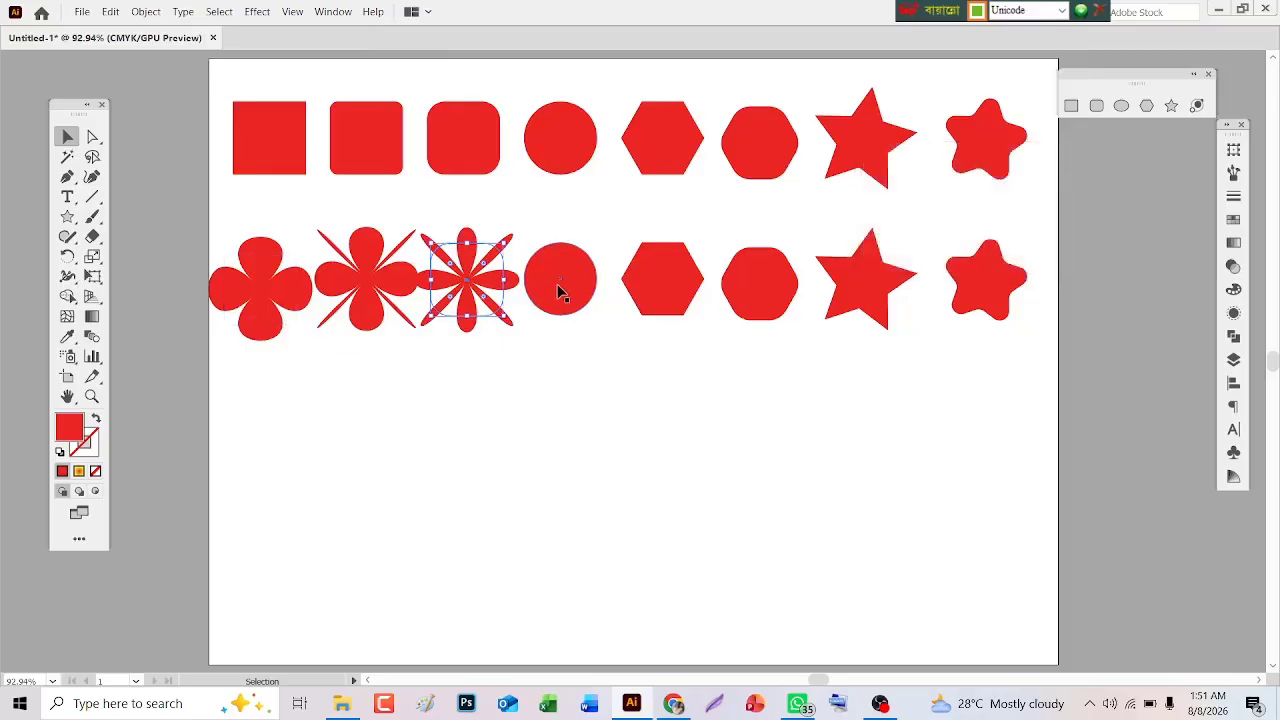
Move the eight-petal flower down slightly and apply a Pucker & Bloat effect of 67% to the circle in the second row.
left_click_drag(482, 310, 480, 361)
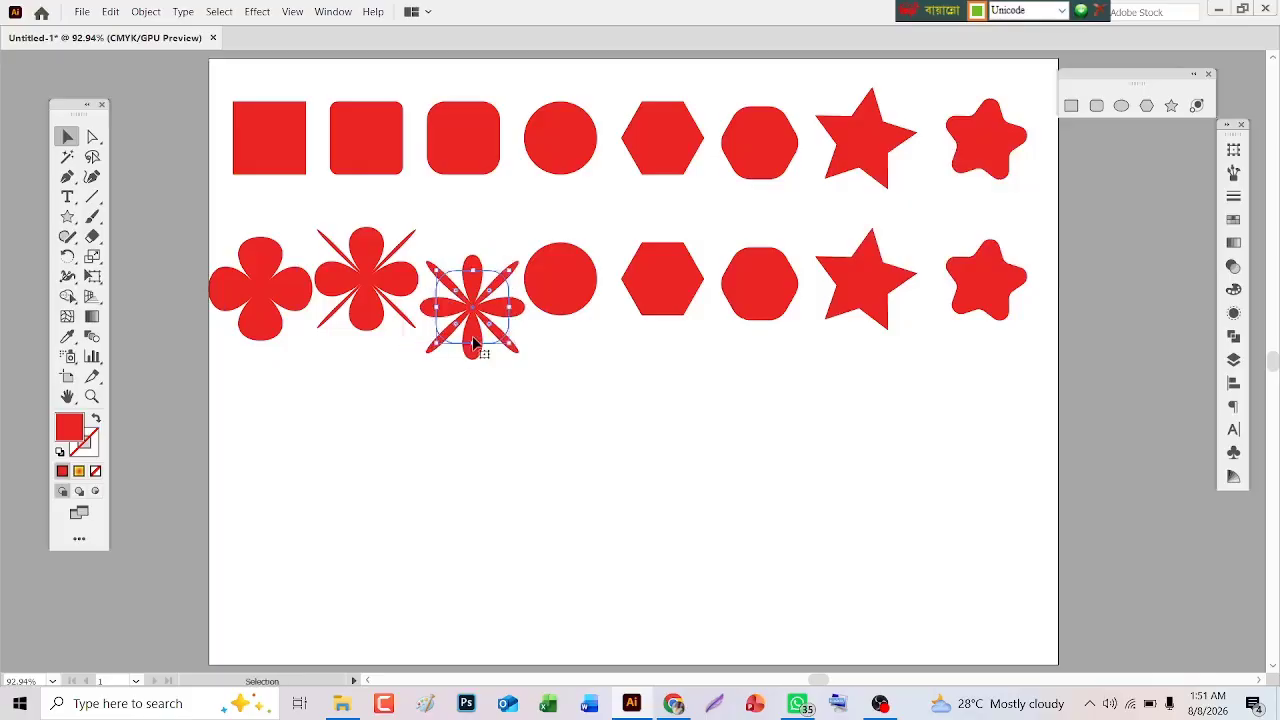
left_click(559, 286)
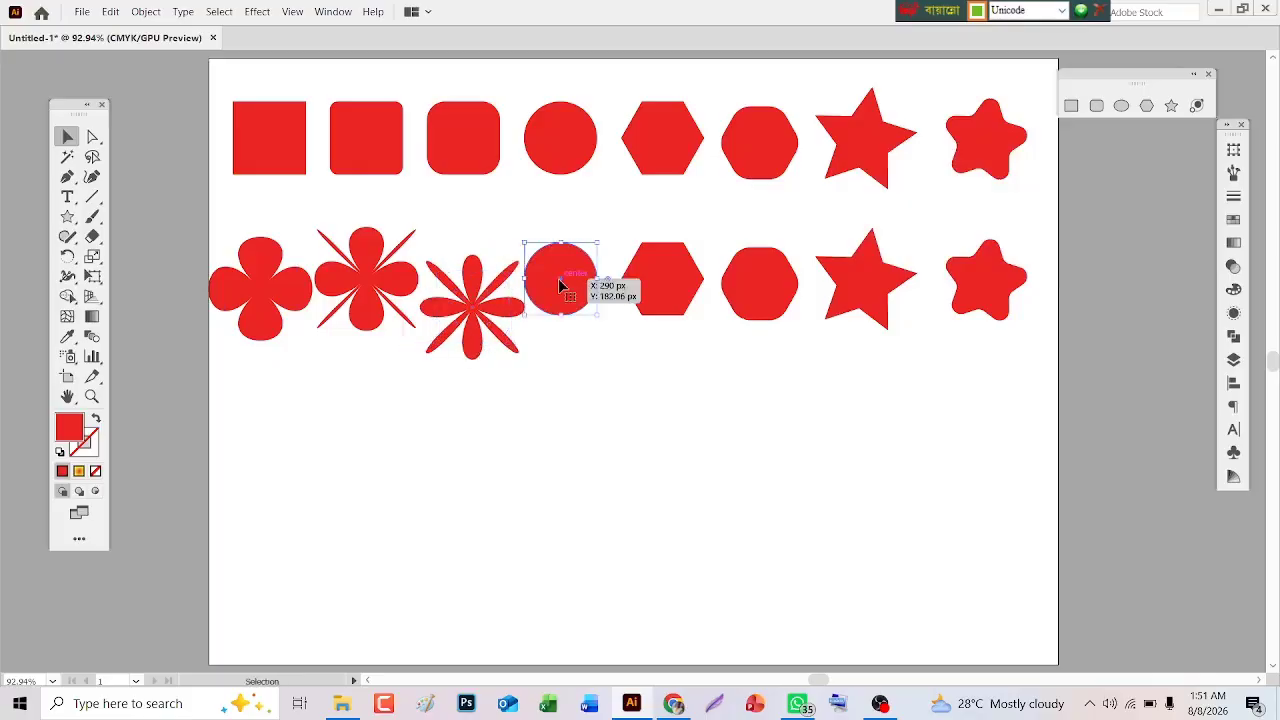
left_click(260, 12)
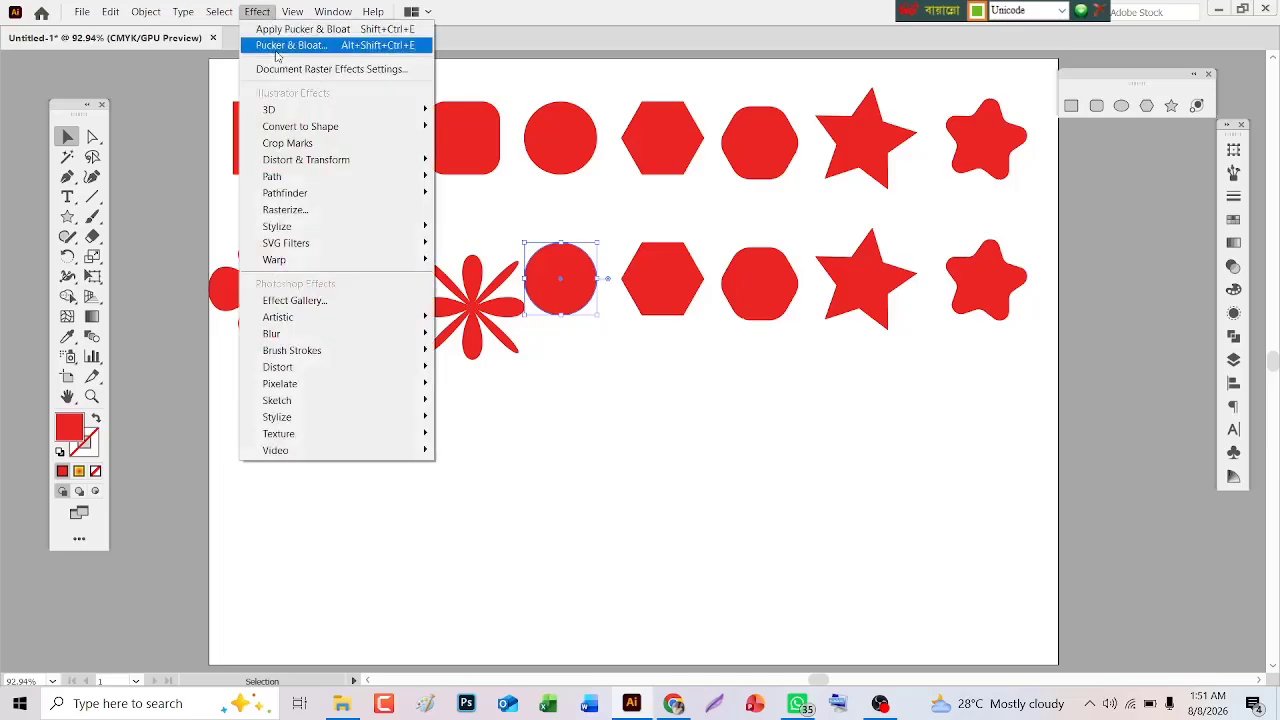
mouse_move(302, 163)
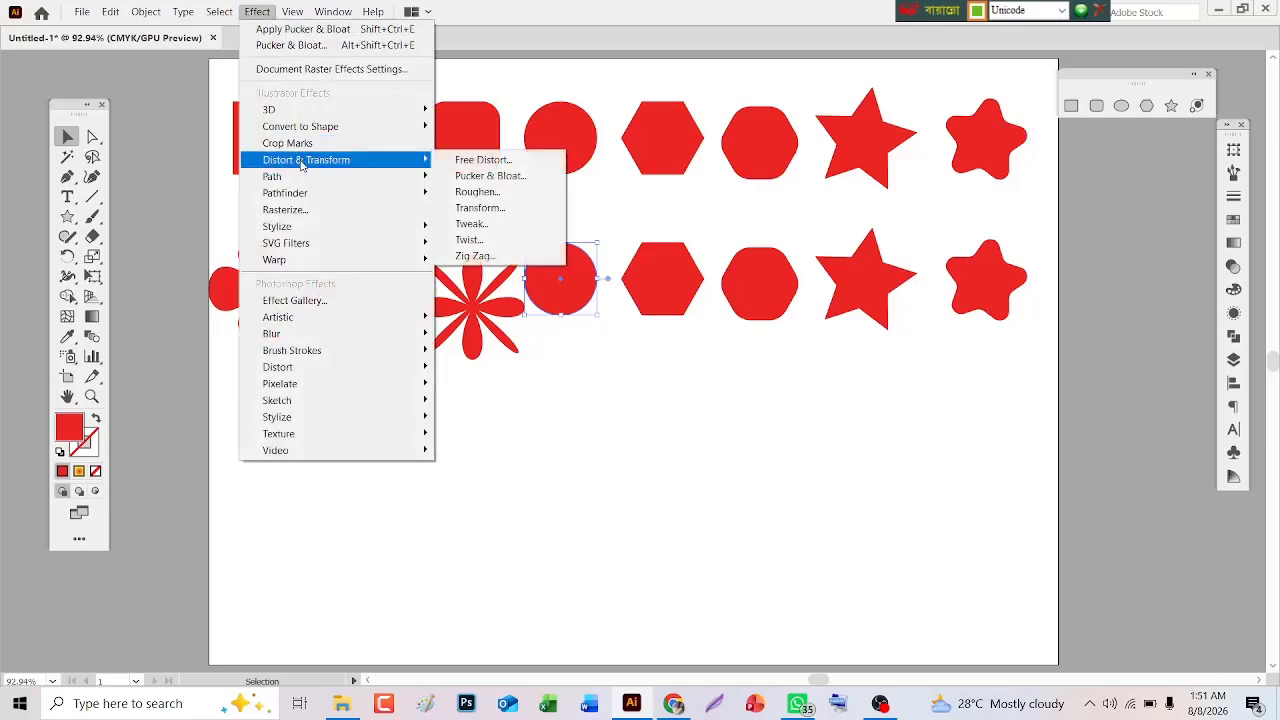
left_click(482, 178)
left_click(1010, 193)
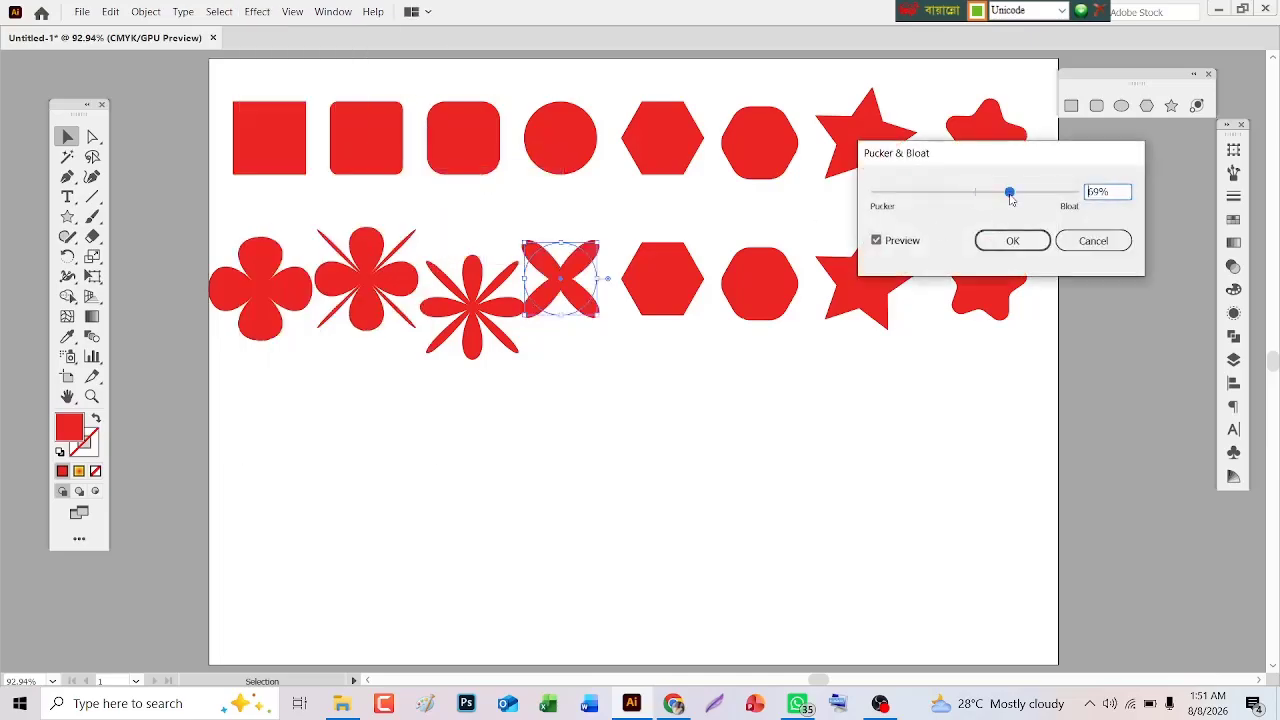
left_click_drag(1000, 197, 1009, 193)
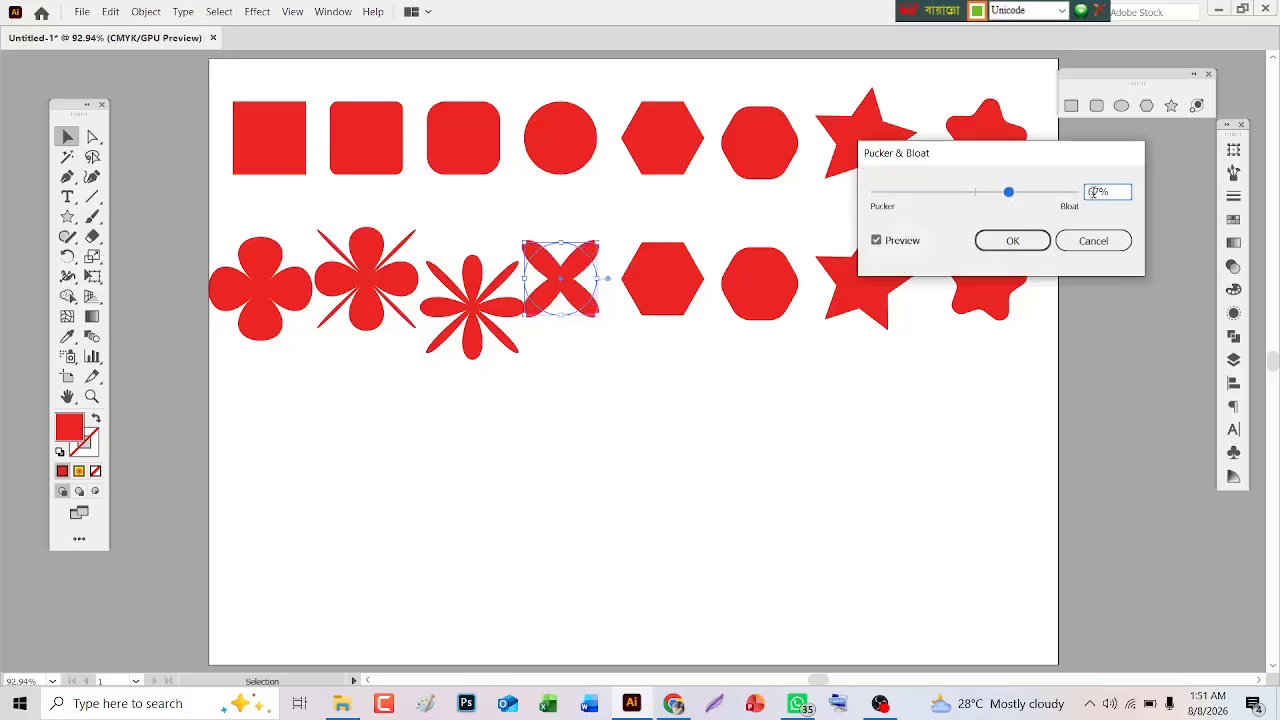
left_click(1029, 246)
Shift the X-shaped flower up slightly and apply a Pucker & Bloat effect of 105% to the sharp-cornered hexagon in the second row.
mouse_move(583, 300)
left_mouse_down()
mouse_move(588, 284)
mouse_move(569, 283)
left_mouse_up()
left_click(640, 334)
left_click(666, 283)
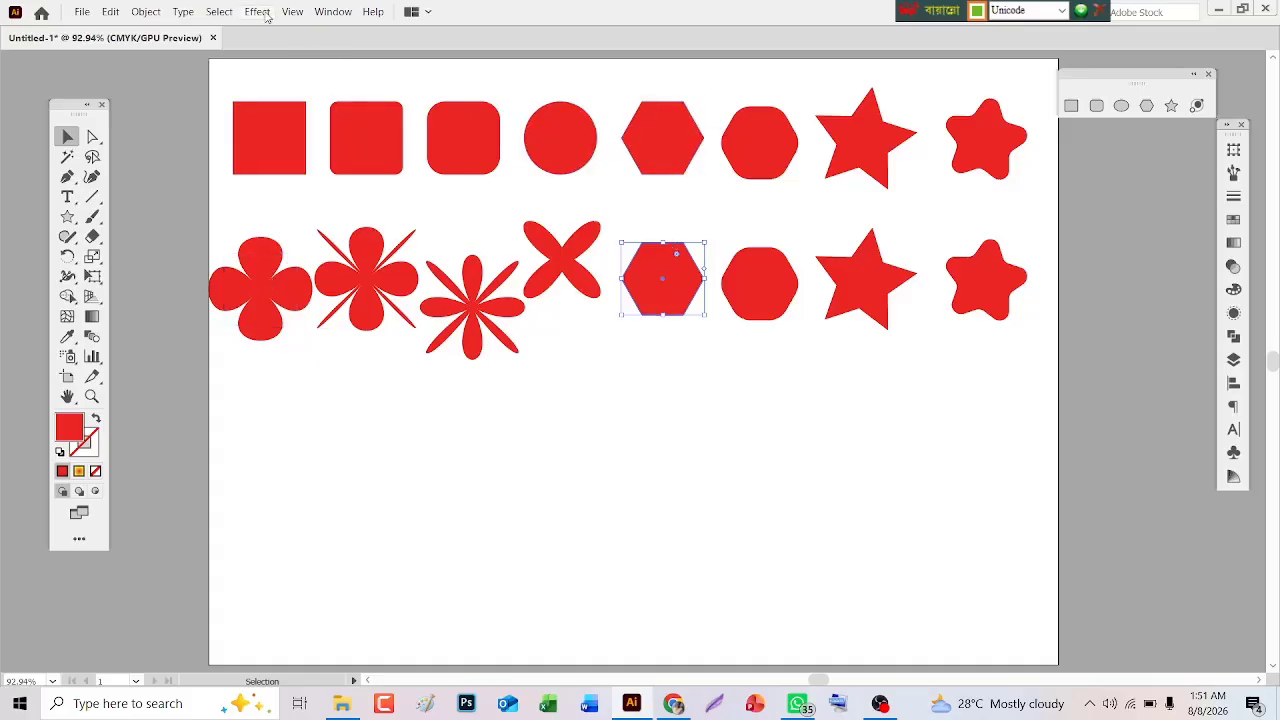
left_click(266, 14)
mouse_move(323, 165)
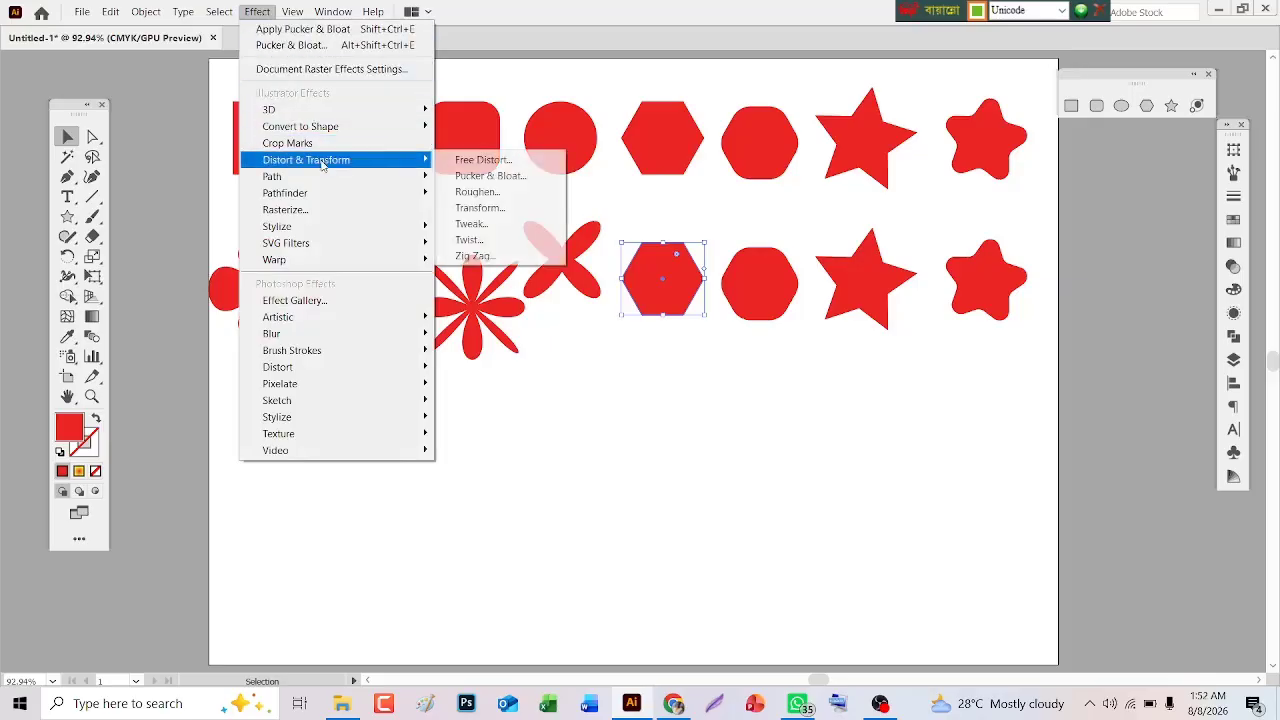
left_click(490, 175)
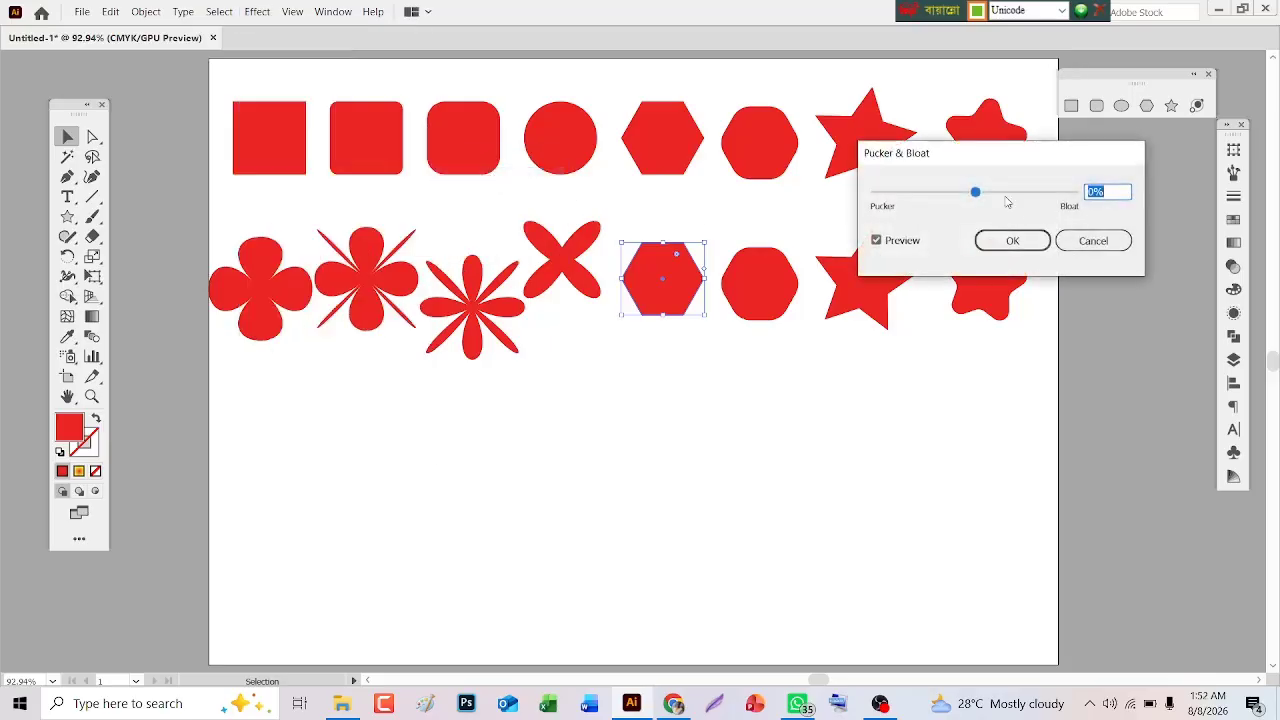
left_click(1004, 194)
left_click(1020, 197)
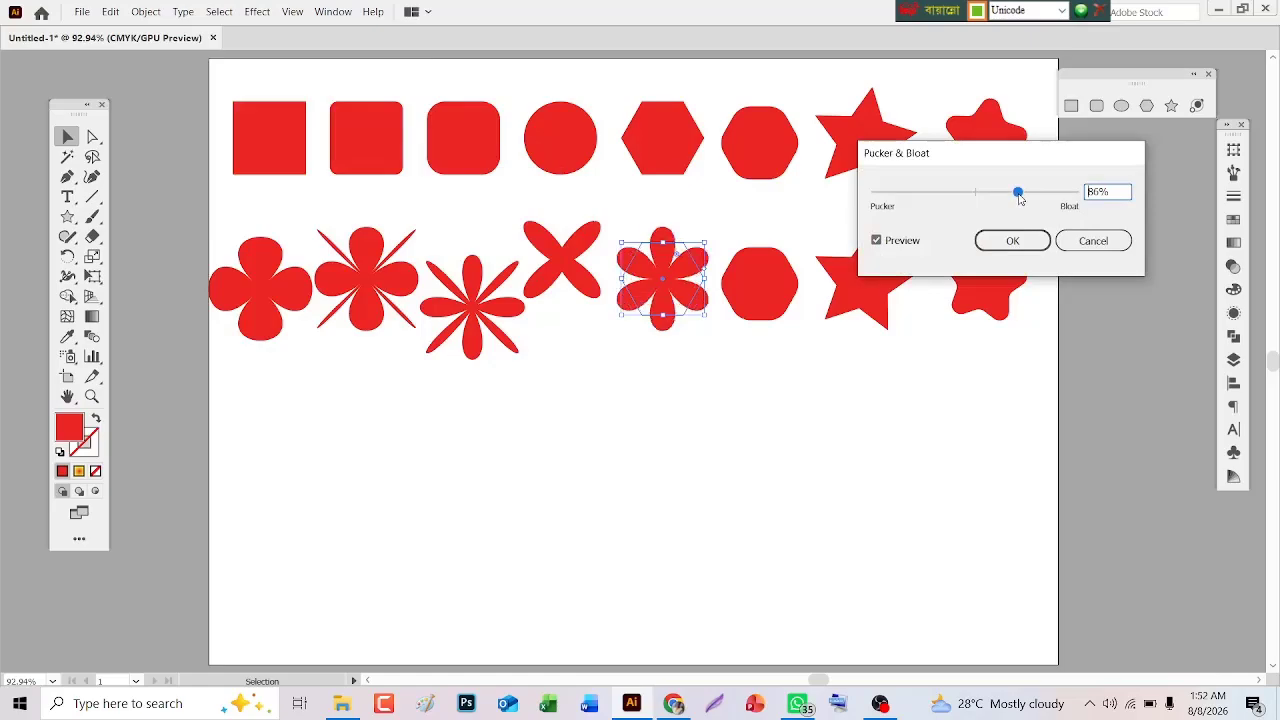
left_click(1029, 197)
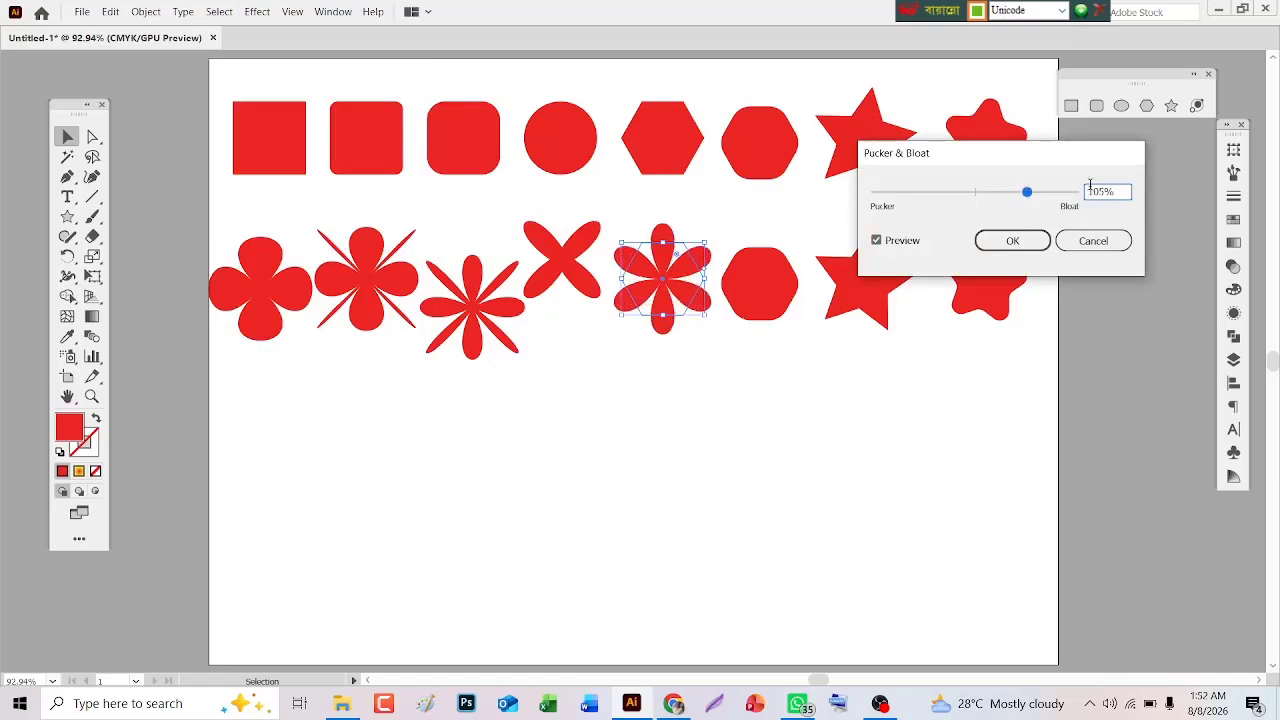
left_click(1020, 242)
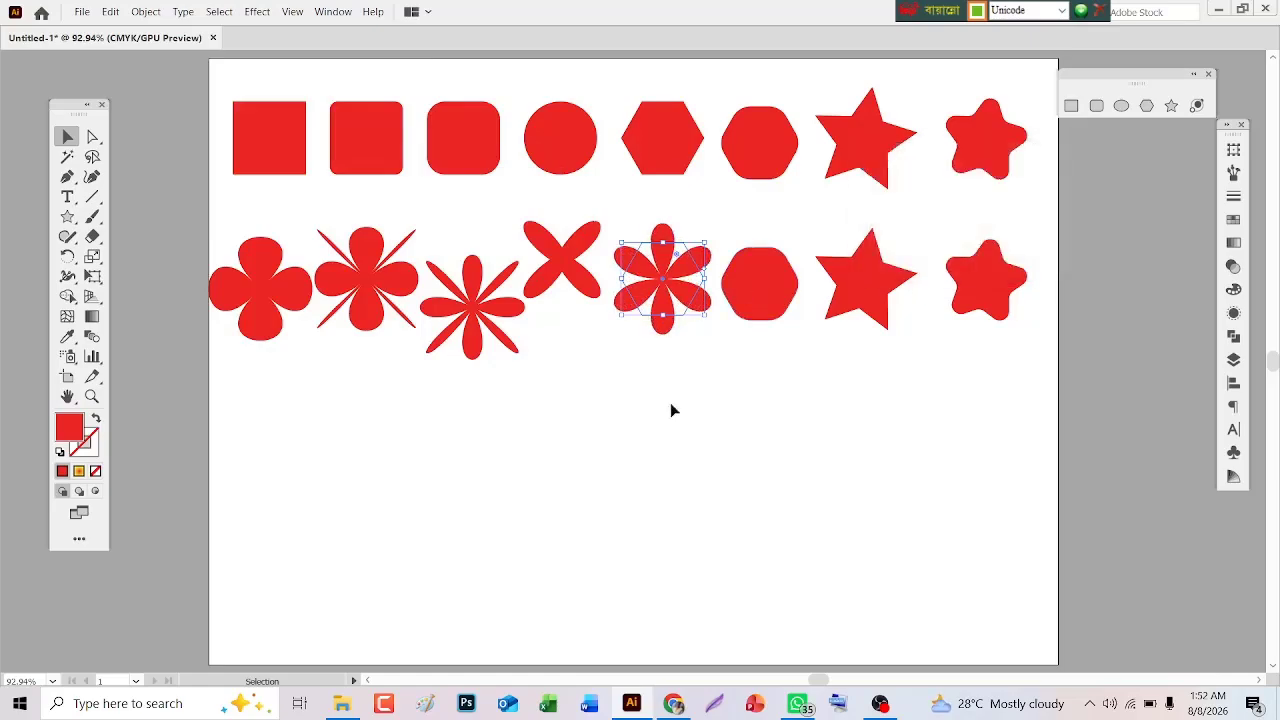
Move the six-petal flower down and shift the rounded hexagon in the second row slightly up to space them apart.
left_click(680, 366)
left_click_drag(663, 326, 651, 368)
left_click(751, 289)
left_click(752, 287)
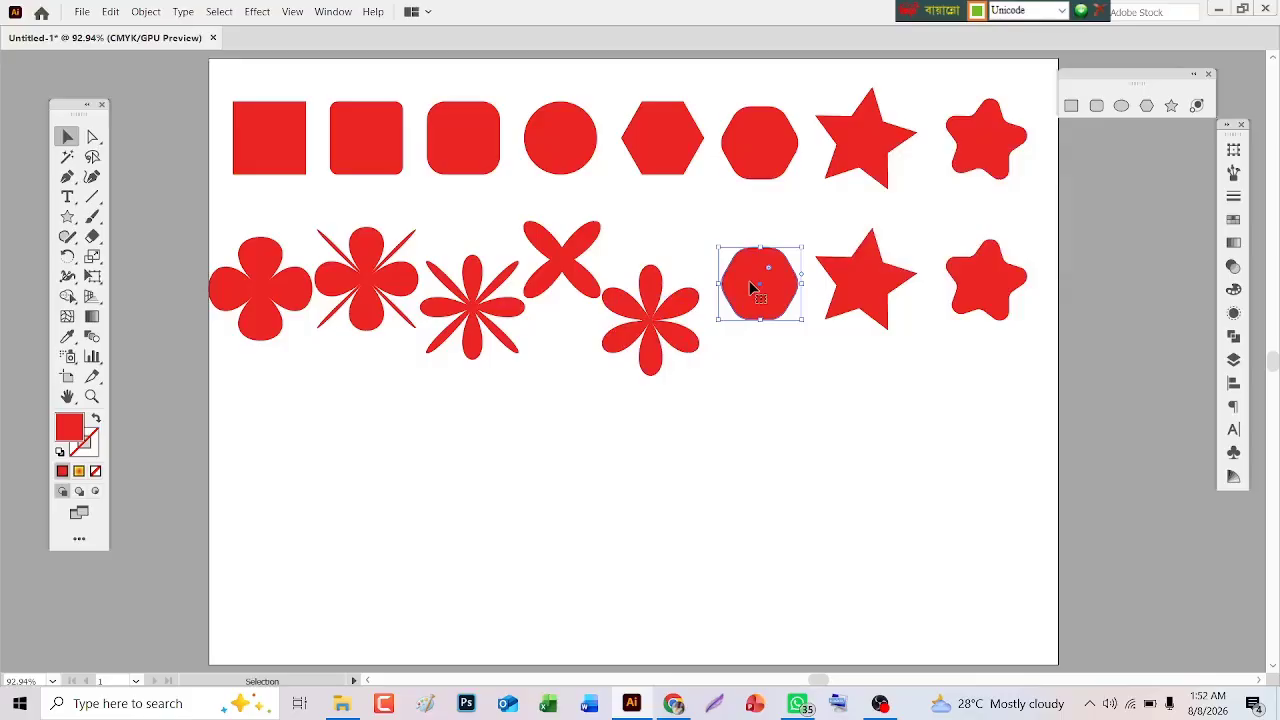
left_click_drag(752, 287, 745, 274)
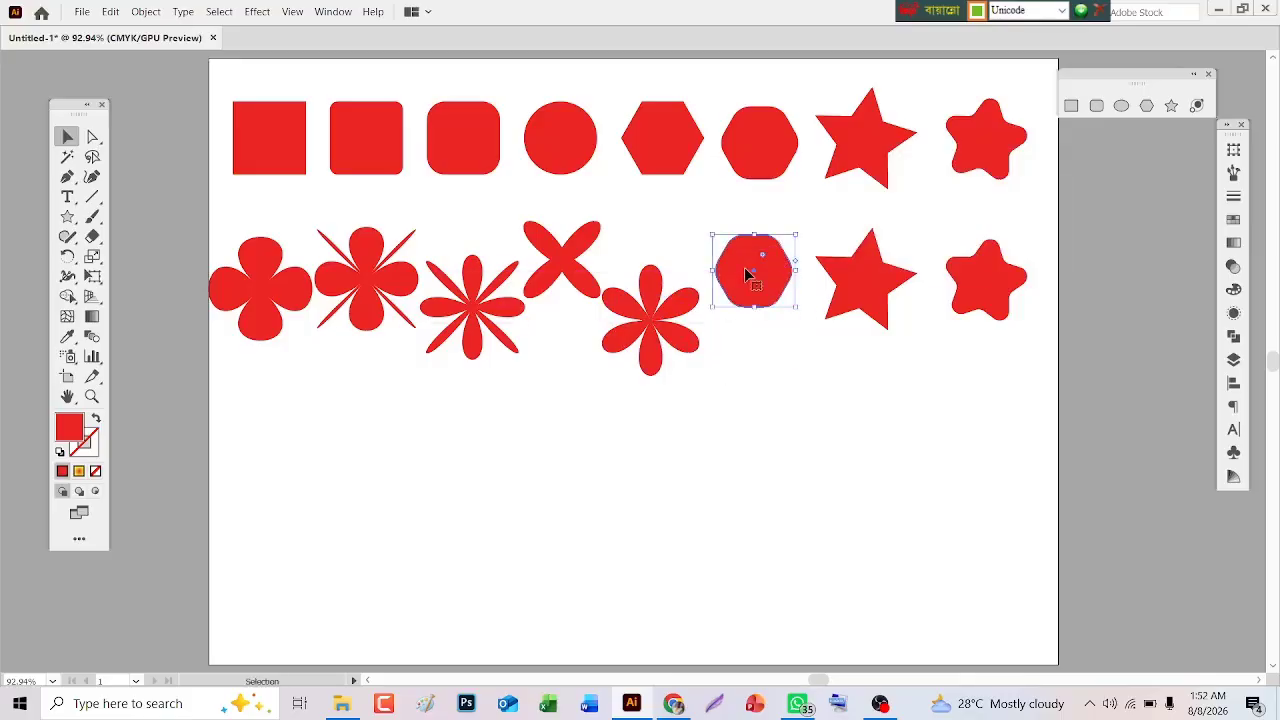
Apply a Pucker & Bloat effect of 84% to the rounded hexagon in the second row.
left_click(259, 14)
mouse_move(400, 160)
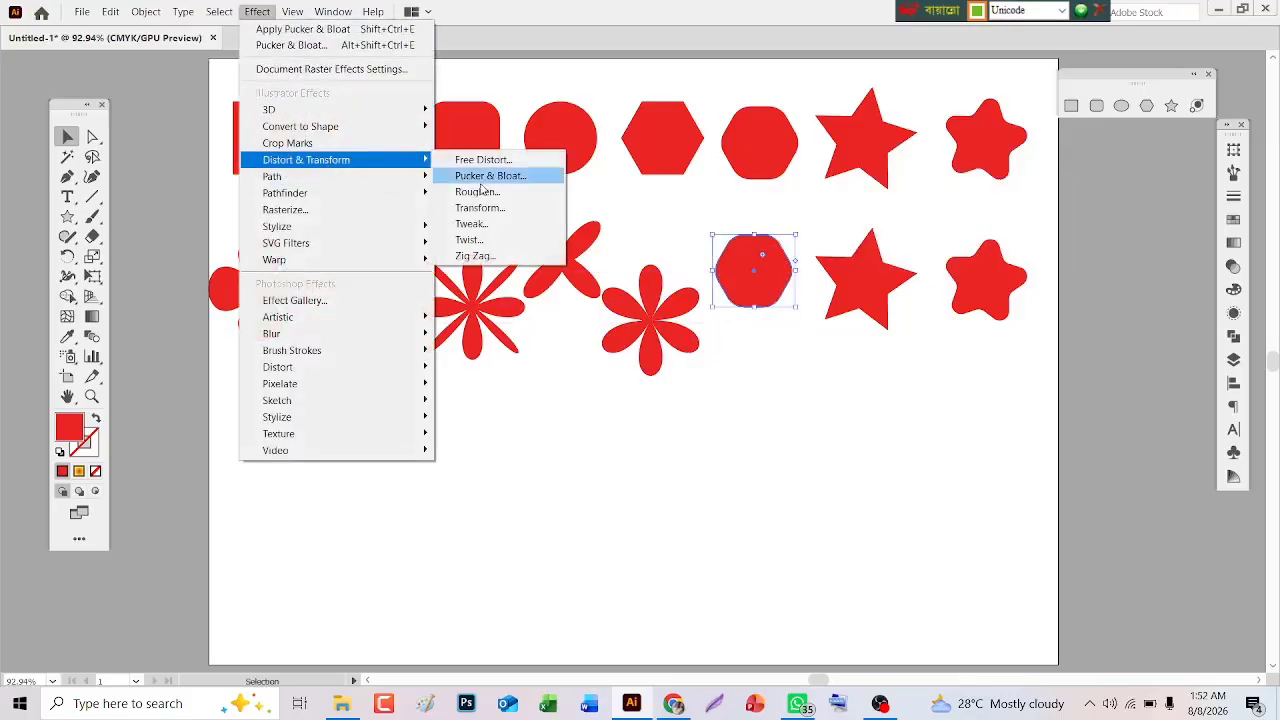
left_click(495, 176)
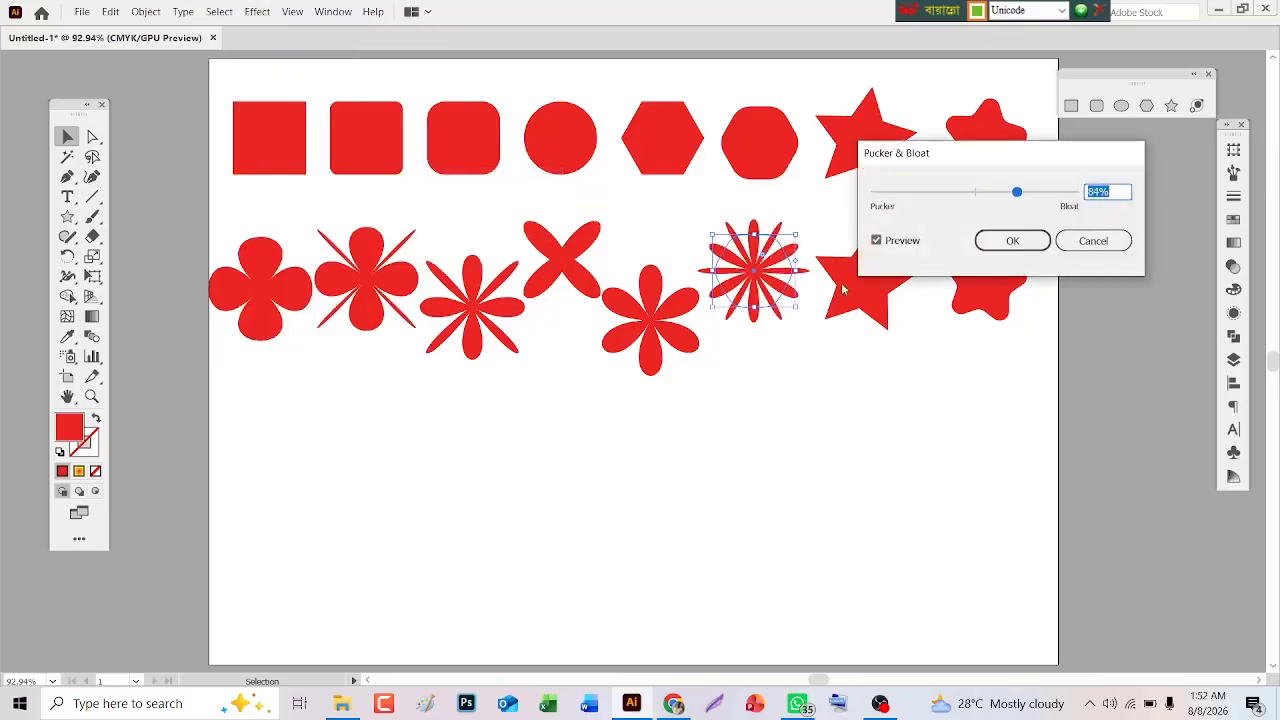
left_click(1009, 244)
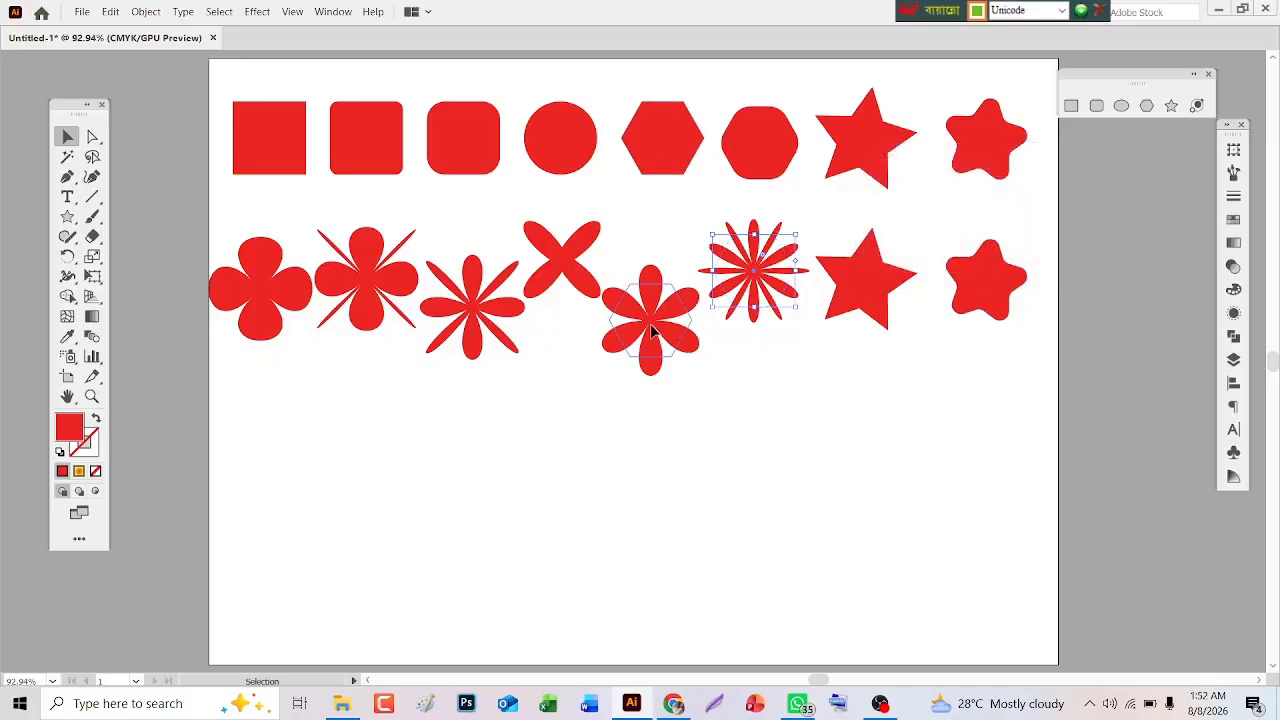
Shift the six-petal flower slightly down and move the sharp-pointed star in the second row down.
left_click_drag(651, 332, 695, 325)
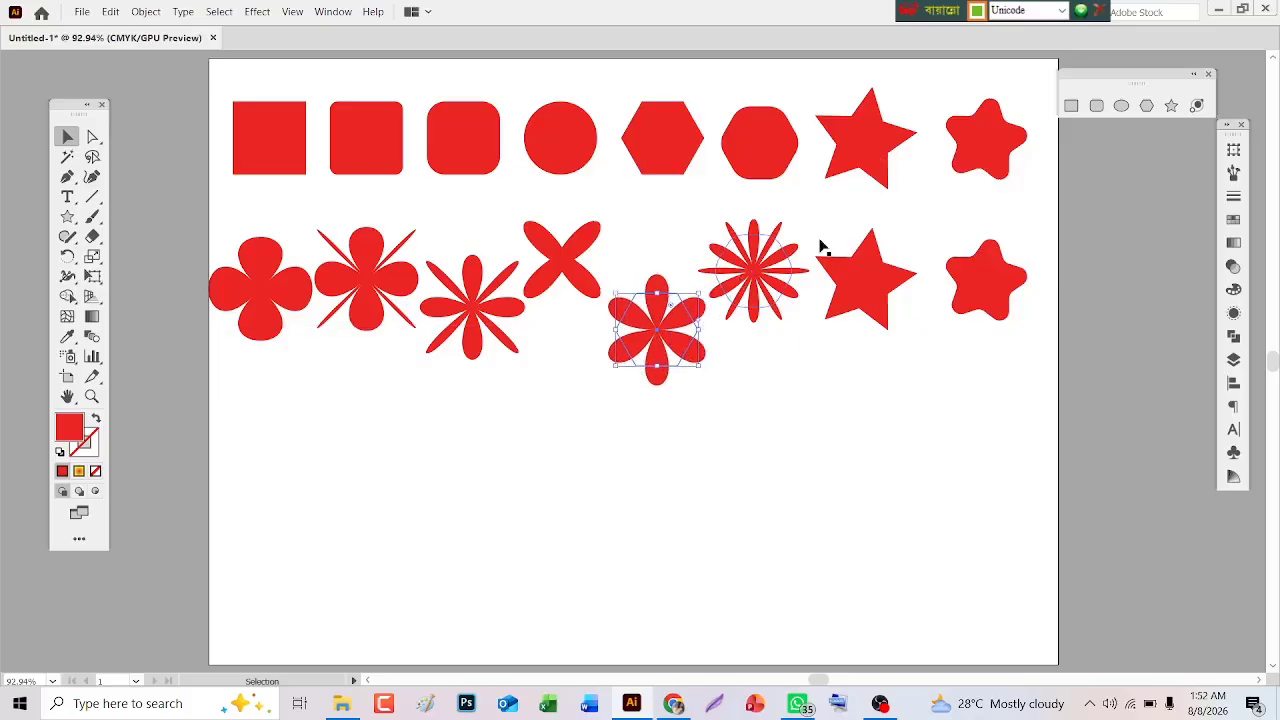
left_click(871, 149)
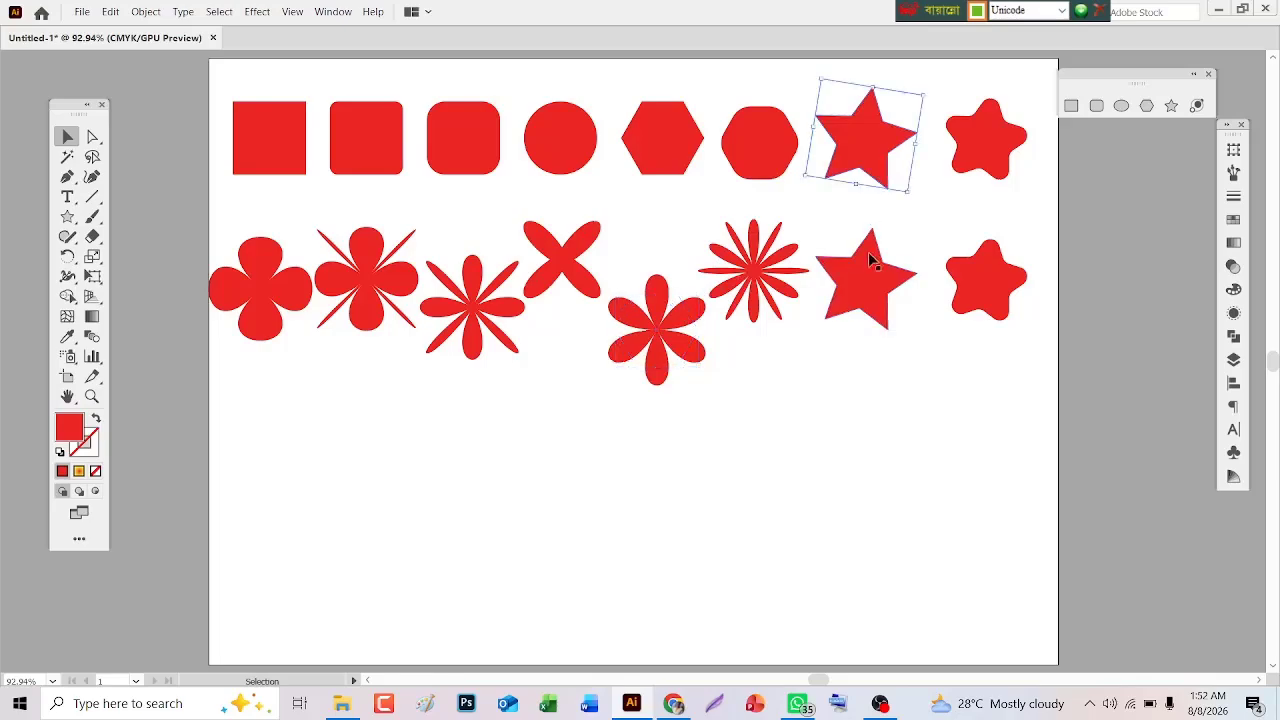
left_click_drag(862, 275, 860, 300)
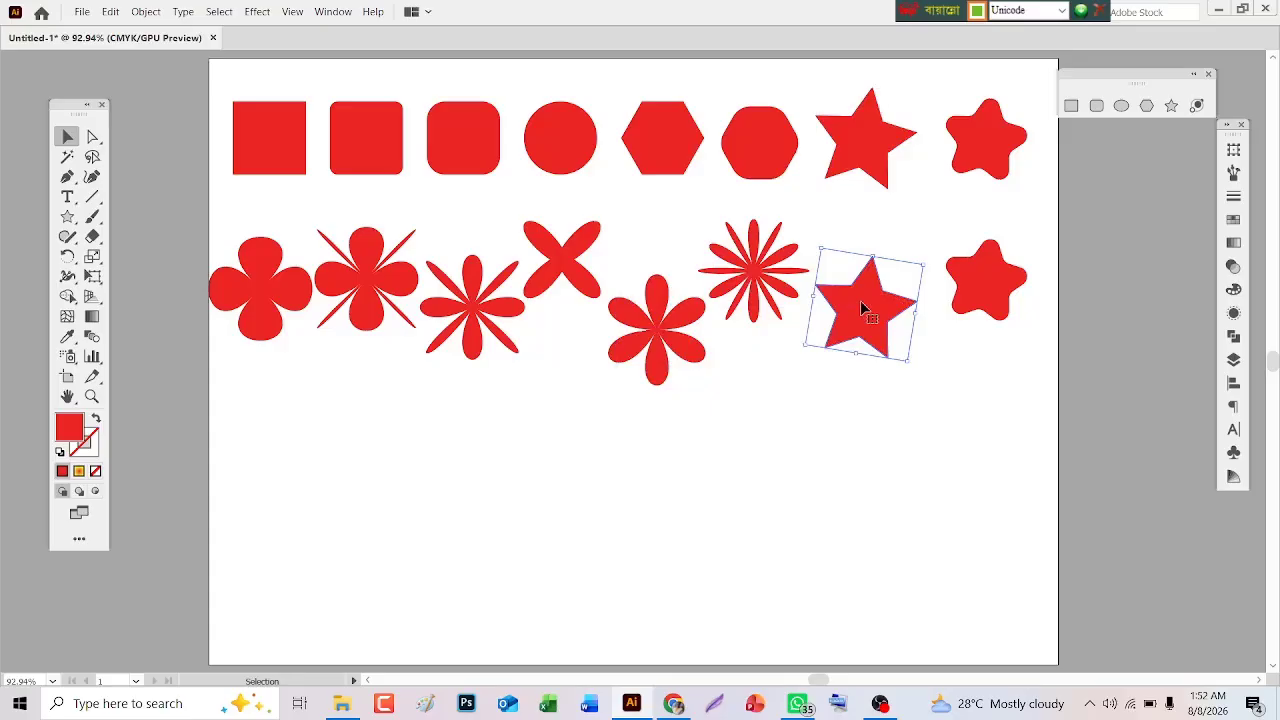
Bloat the sharp-pointed star in the second row with the Pucker & Bloat effect until each point splits into two petals.
left_click(263, 14)
mouse_move(368, 166)
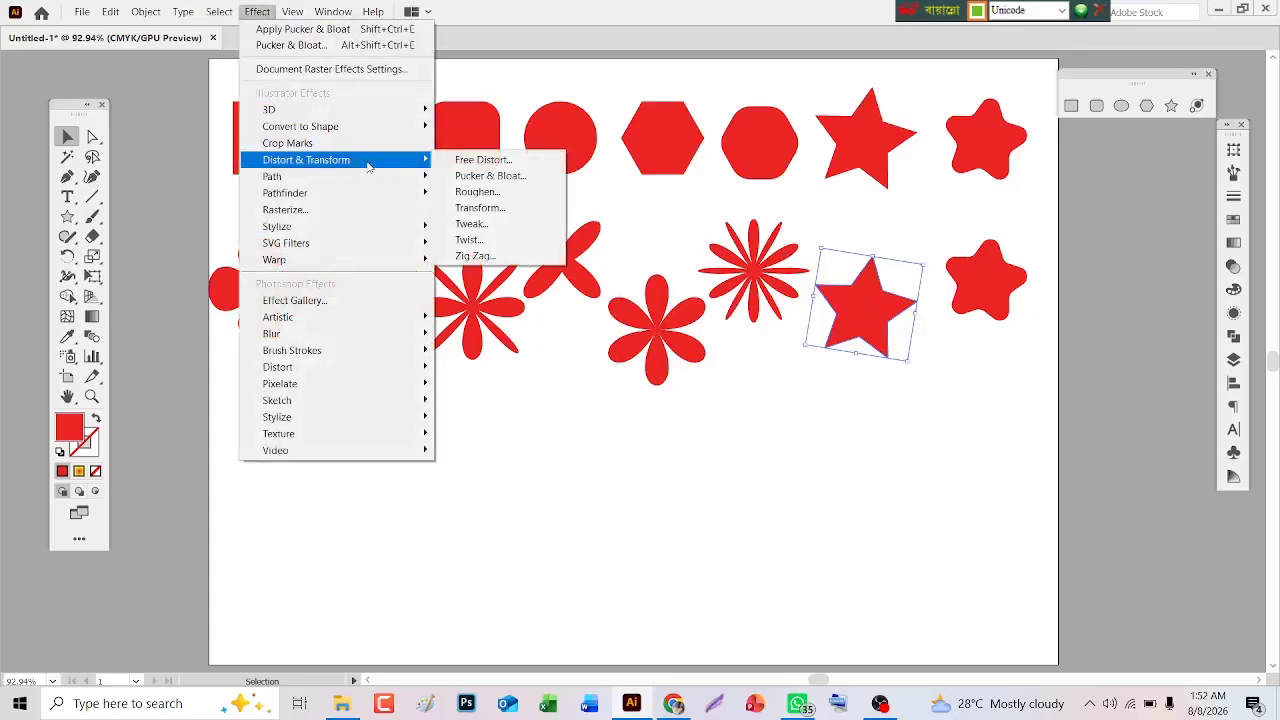
left_click(482, 176)
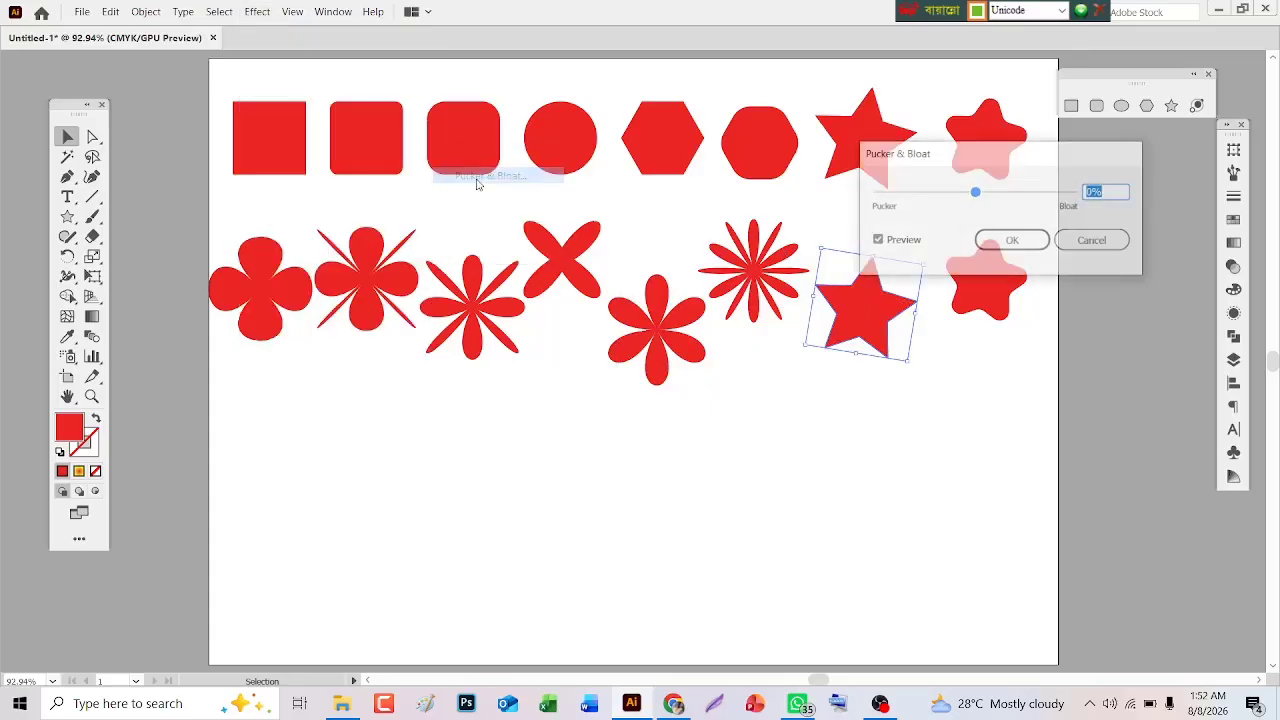
left_click(996, 193)
left_click_drag(980, 153, 1022, 112)
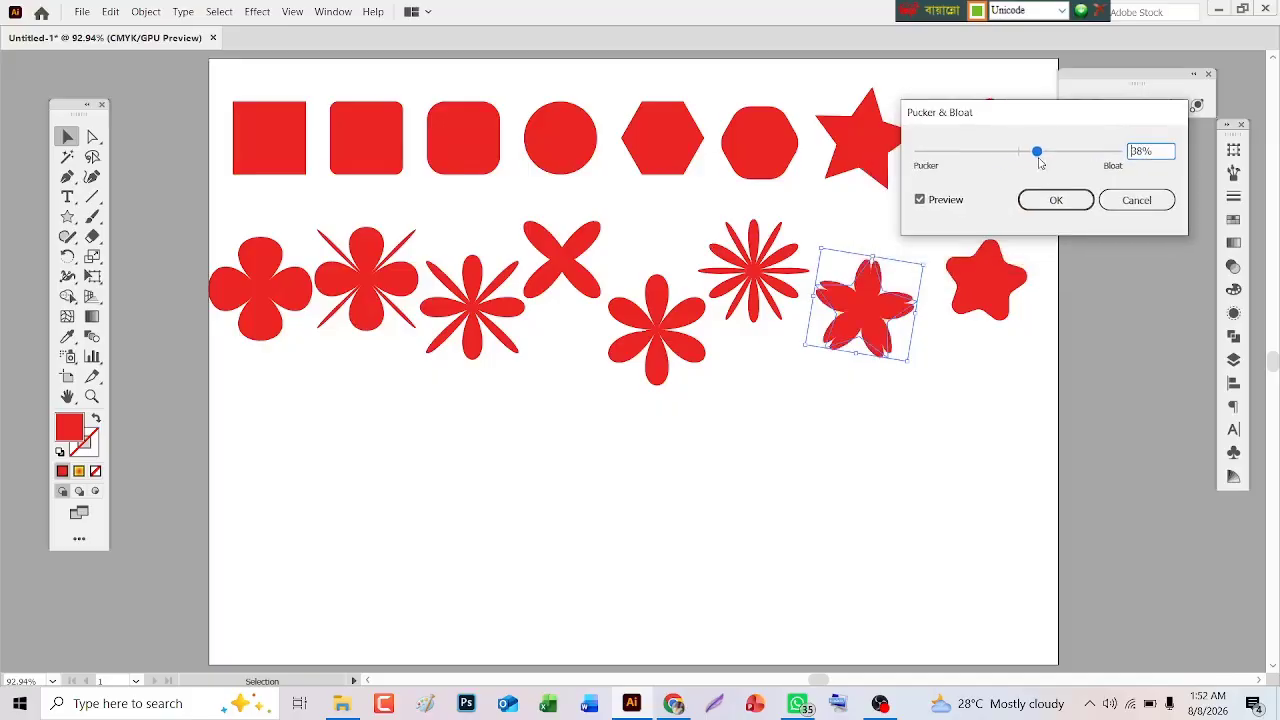
left_click(1047, 156)
left_click(1056, 200)
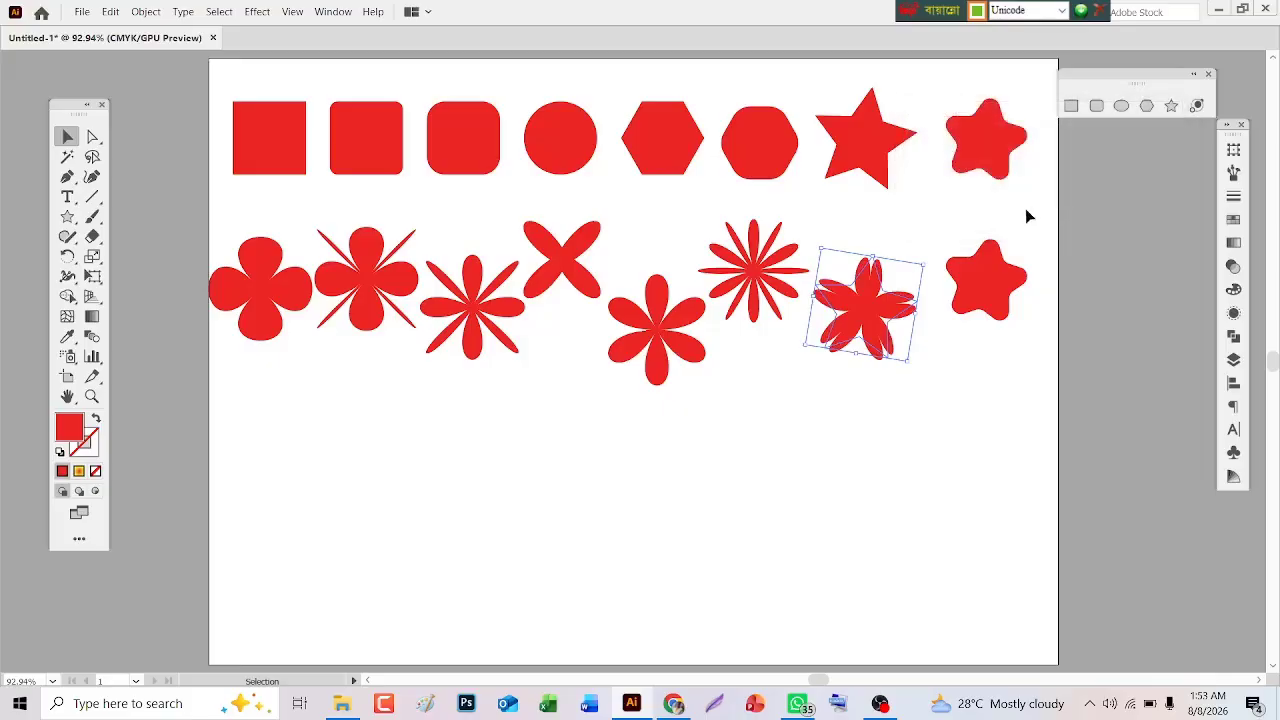
left_click(908, 406)
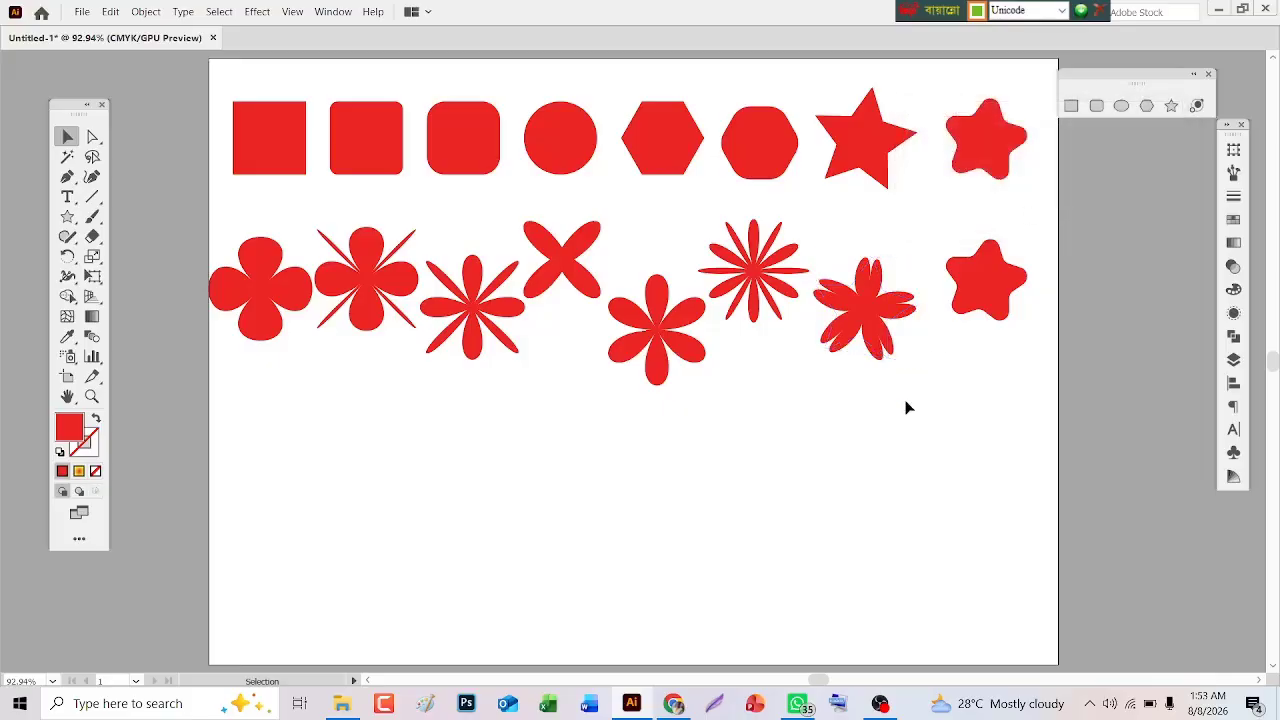
Apply a Pucker & Bloat effect of 90% to the rounded star in the second row.
left_click(988, 291)
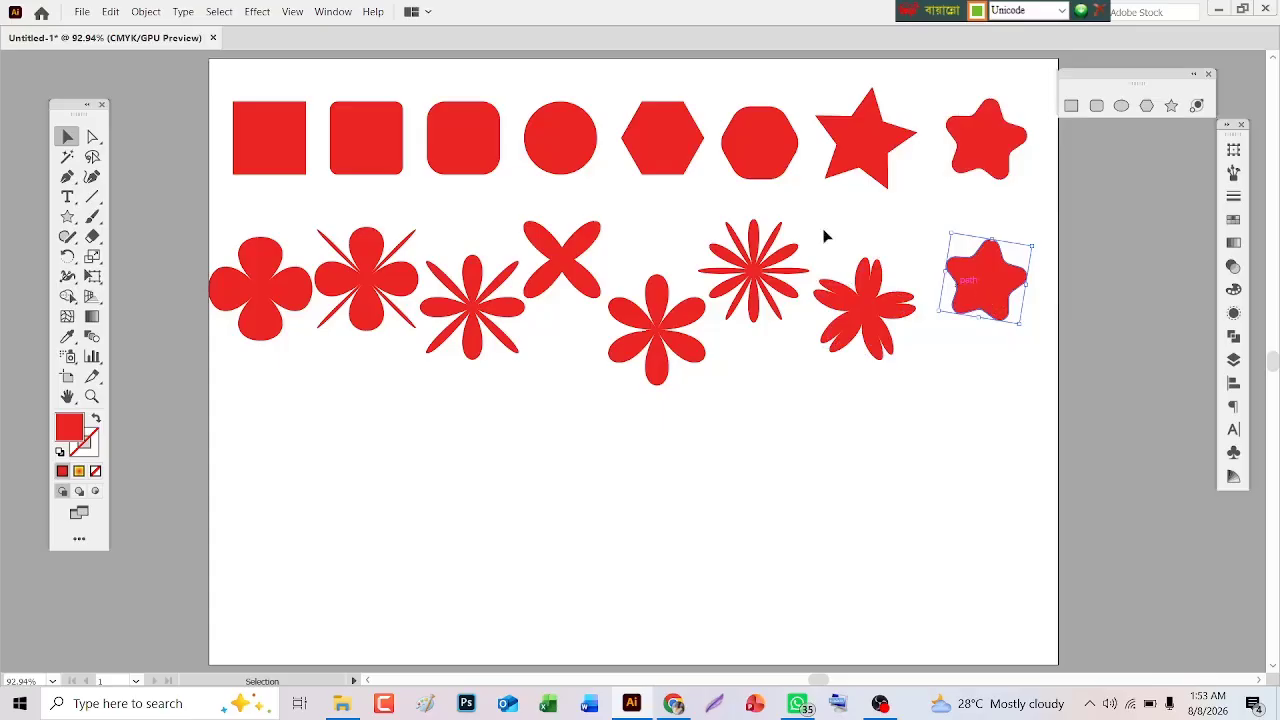
left_click(256, 13)
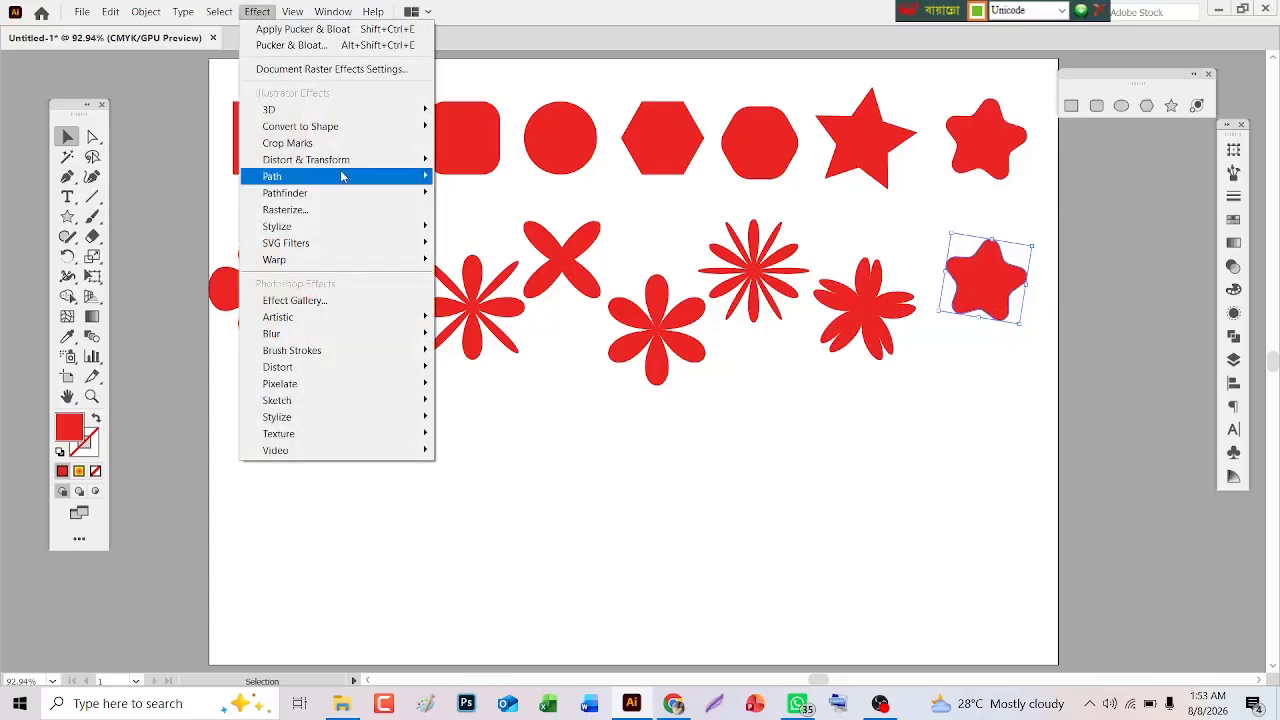
mouse_move(352, 166)
left_click(492, 175)
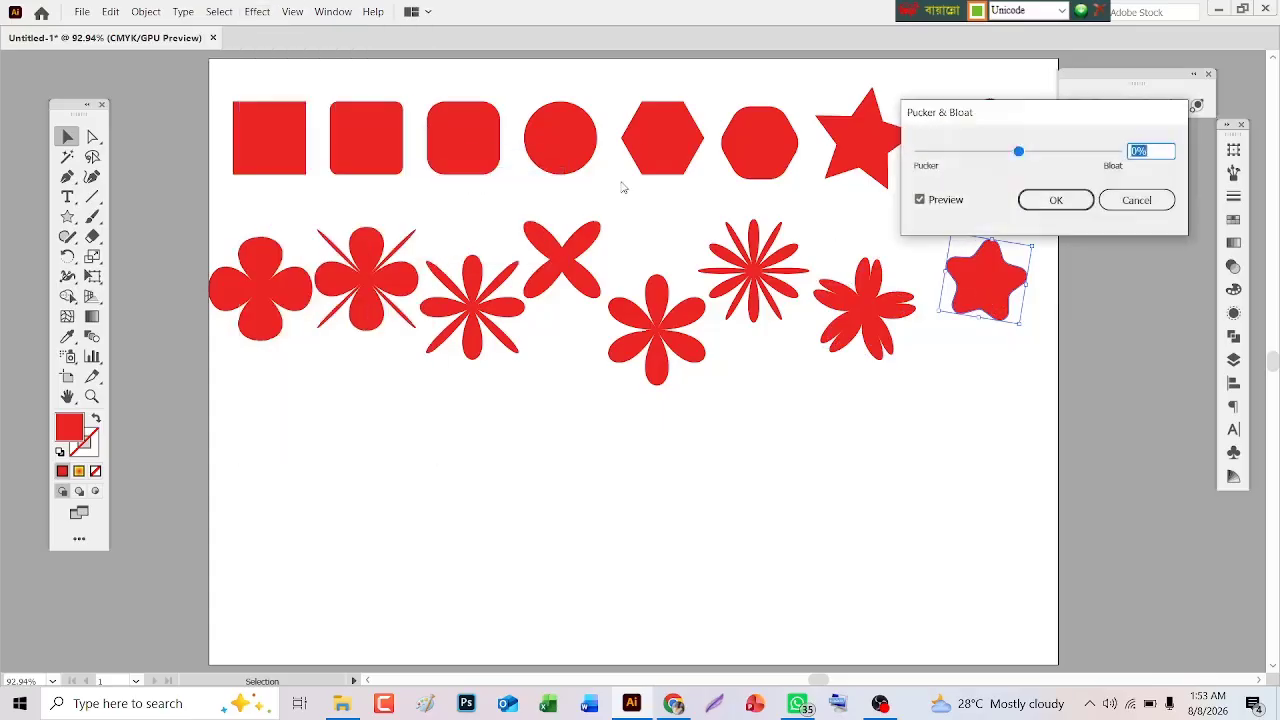
left_click(1045, 151)
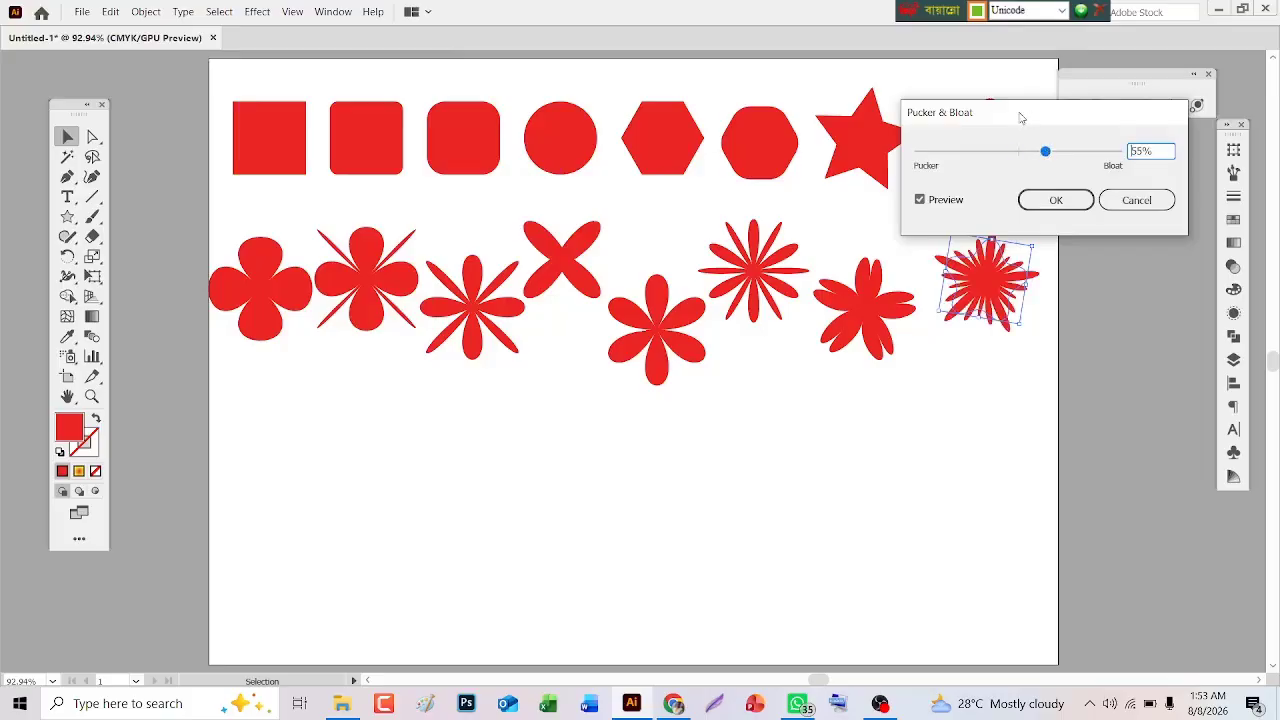
left_click_drag(1021, 117, 1022, 87)
left_click(1065, 123)
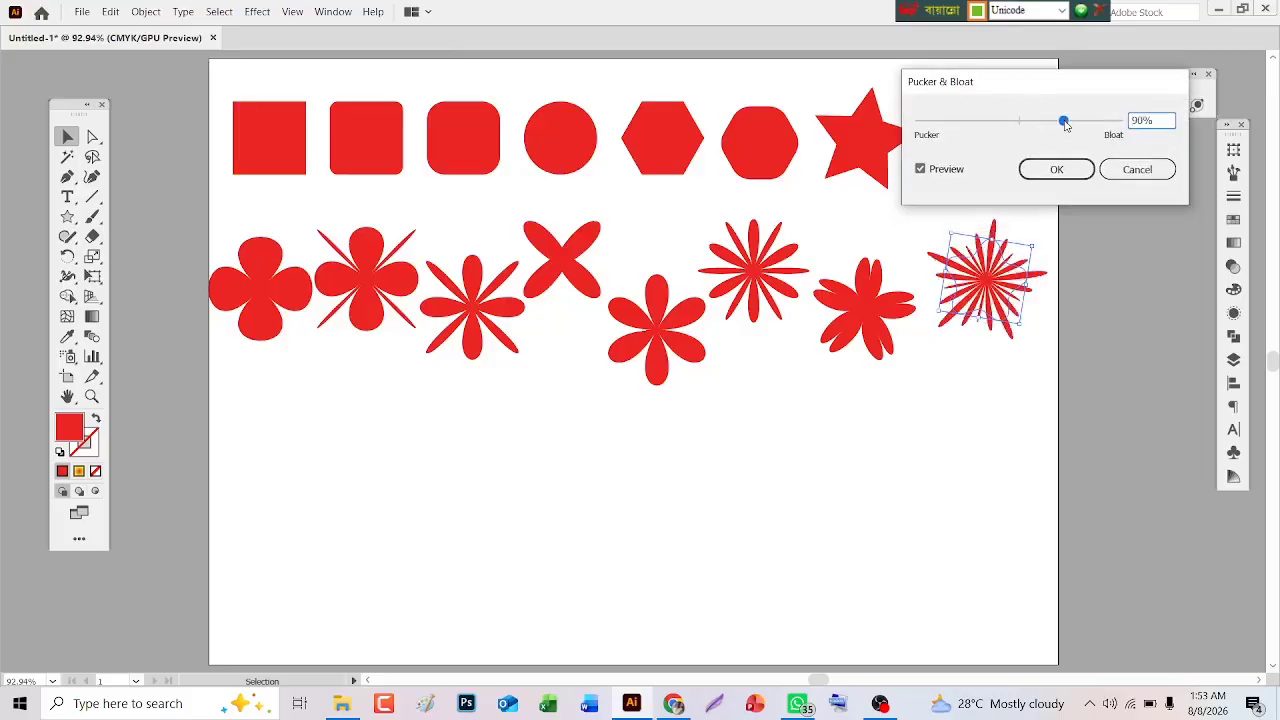
left_click(1055, 170)
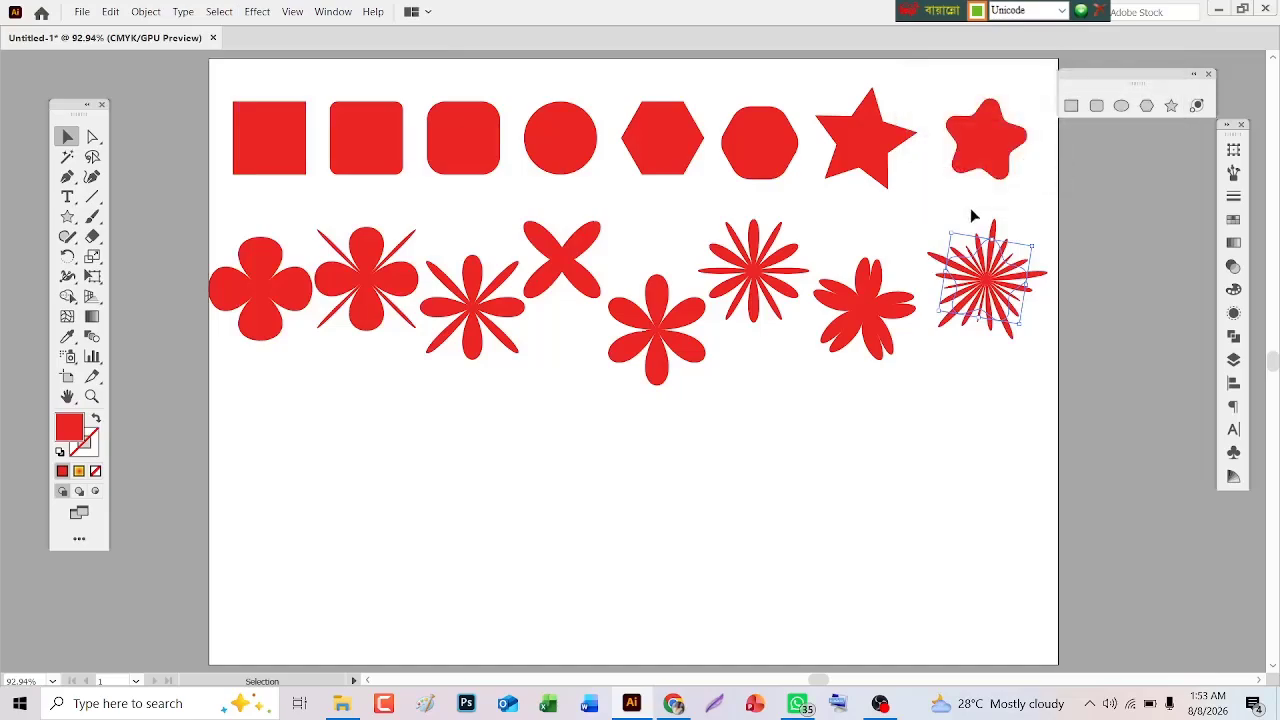
left_click(886, 238)
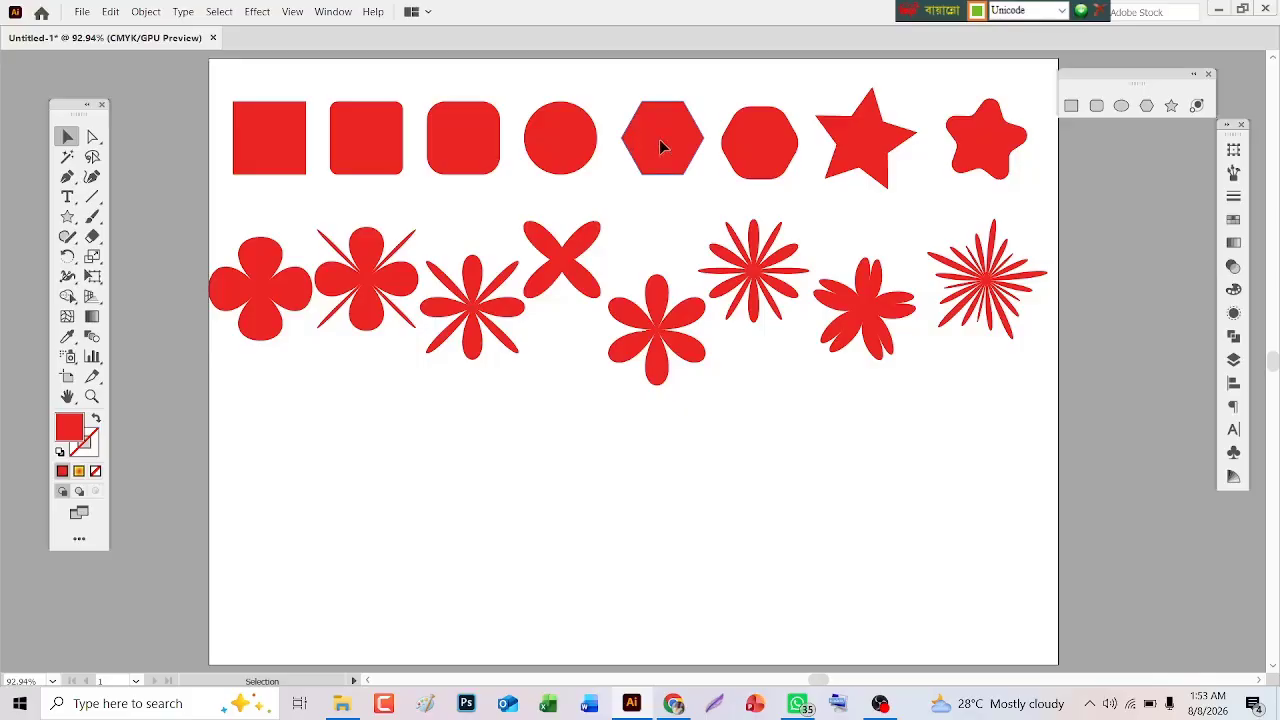
Copy the sharp-cornered hexagon below the flower row and pull the copy's upper-right and lower-left corner points outward.
left_click_drag(659, 147, 518, 487)
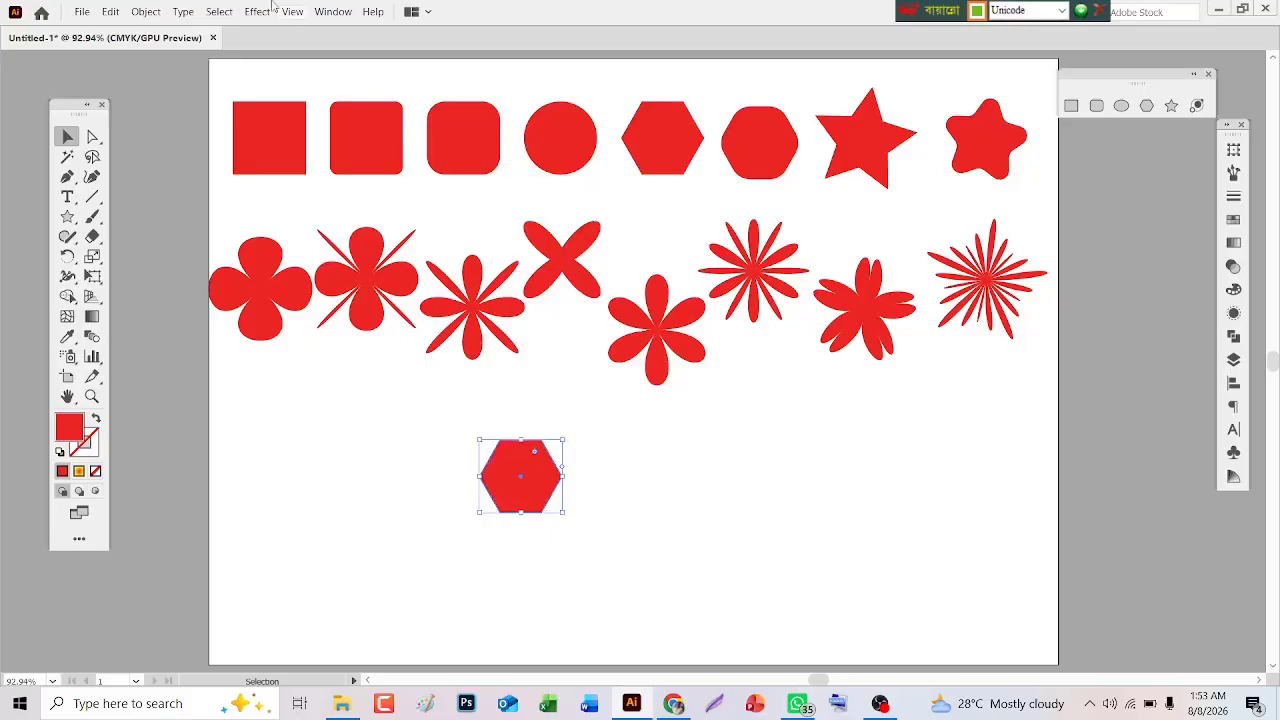
left_click(93, 137)
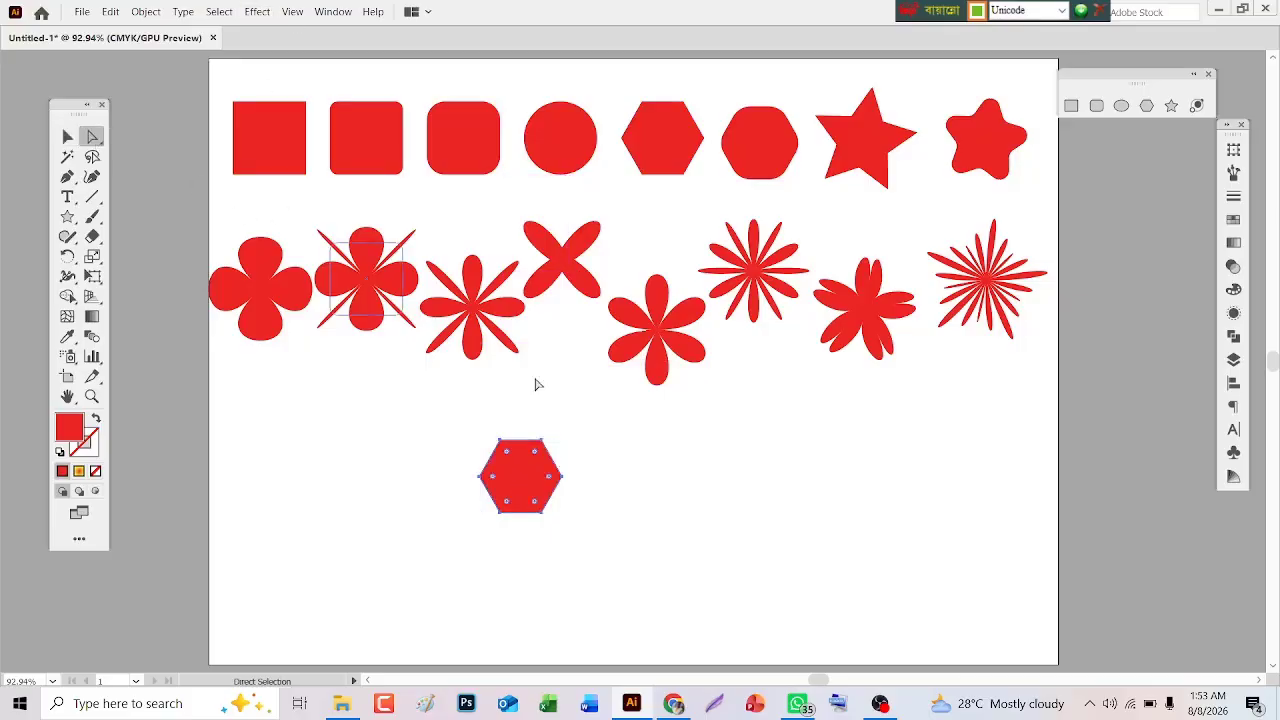
mouse_move(543, 440)
left_mouse_down()
mouse_move(551, 430)
mouse_move(543, 441)
left_mouse_up()
left_click(546, 439)
left_click(540, 441)
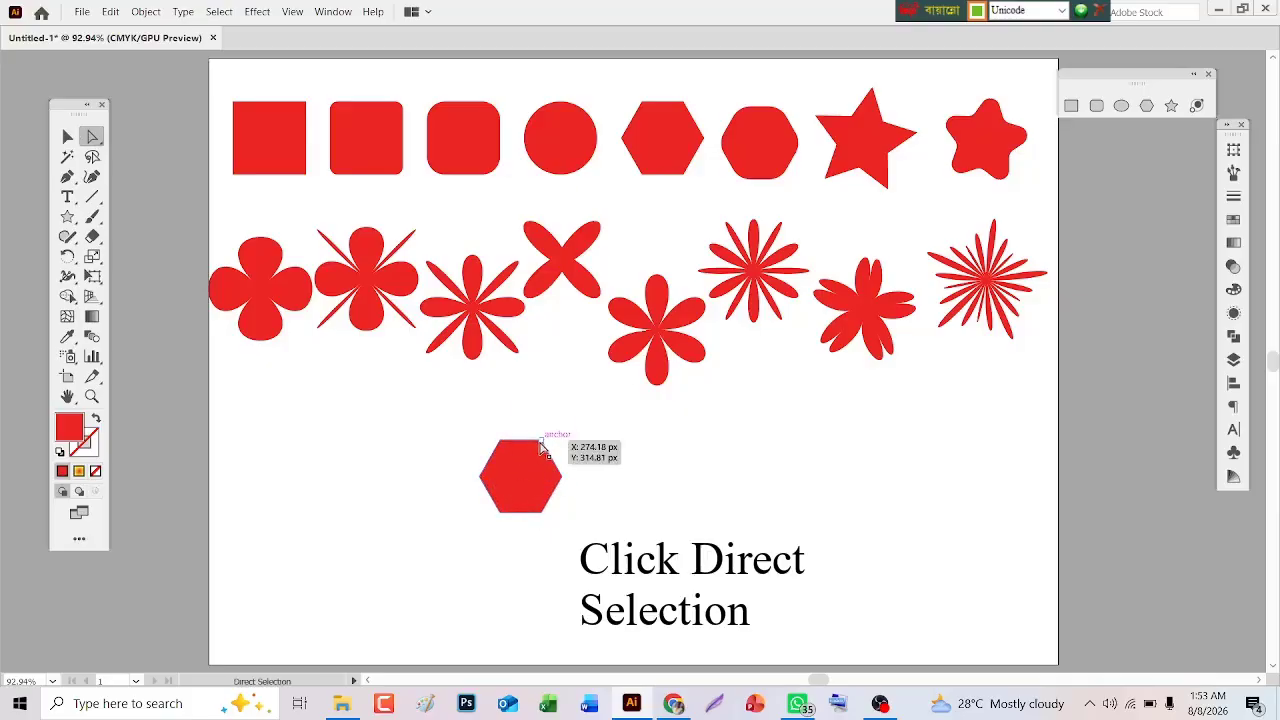
left_click_drag(541, 445, 550, 432)
left_click(481, 481)
left_click_drag(481, 488, 485, 514)
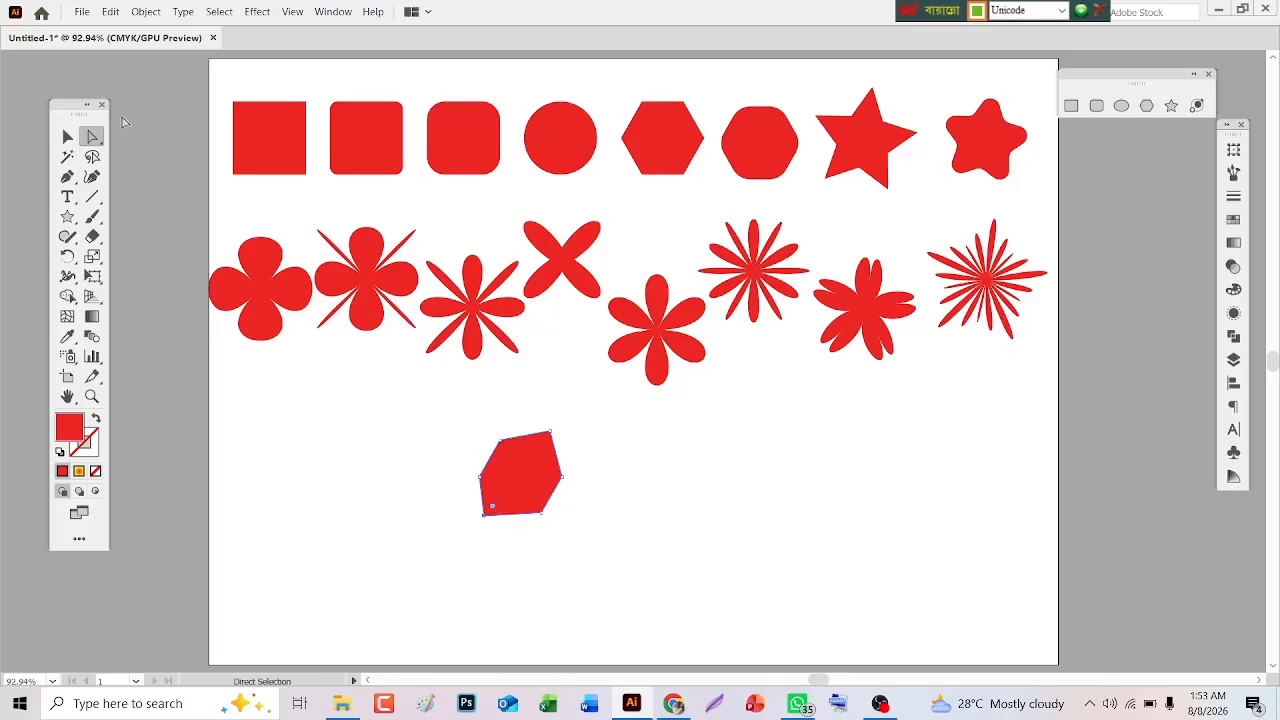
Apply a Pucker & Bloat effect of 94% to the reshaped hexagon copy.
left_click(67, 136)
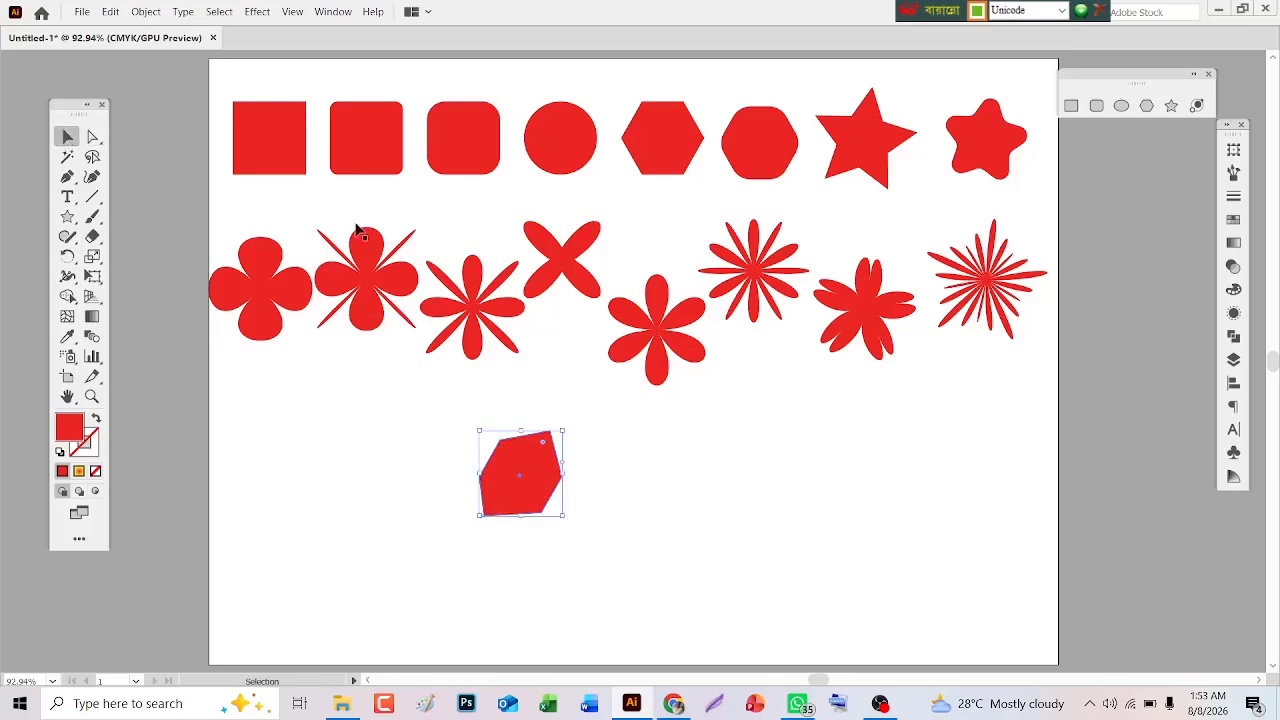
left_click(258, 12)
mouse_move(358, 163)
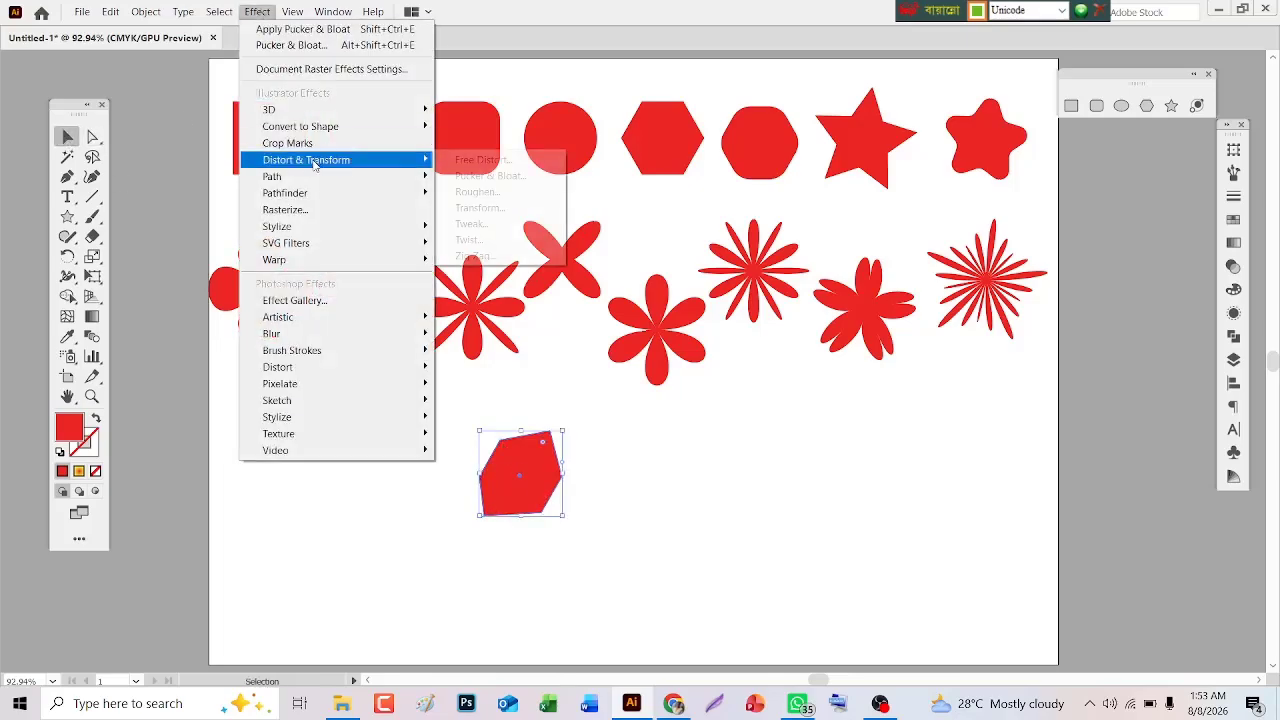
left_click(490, 176)
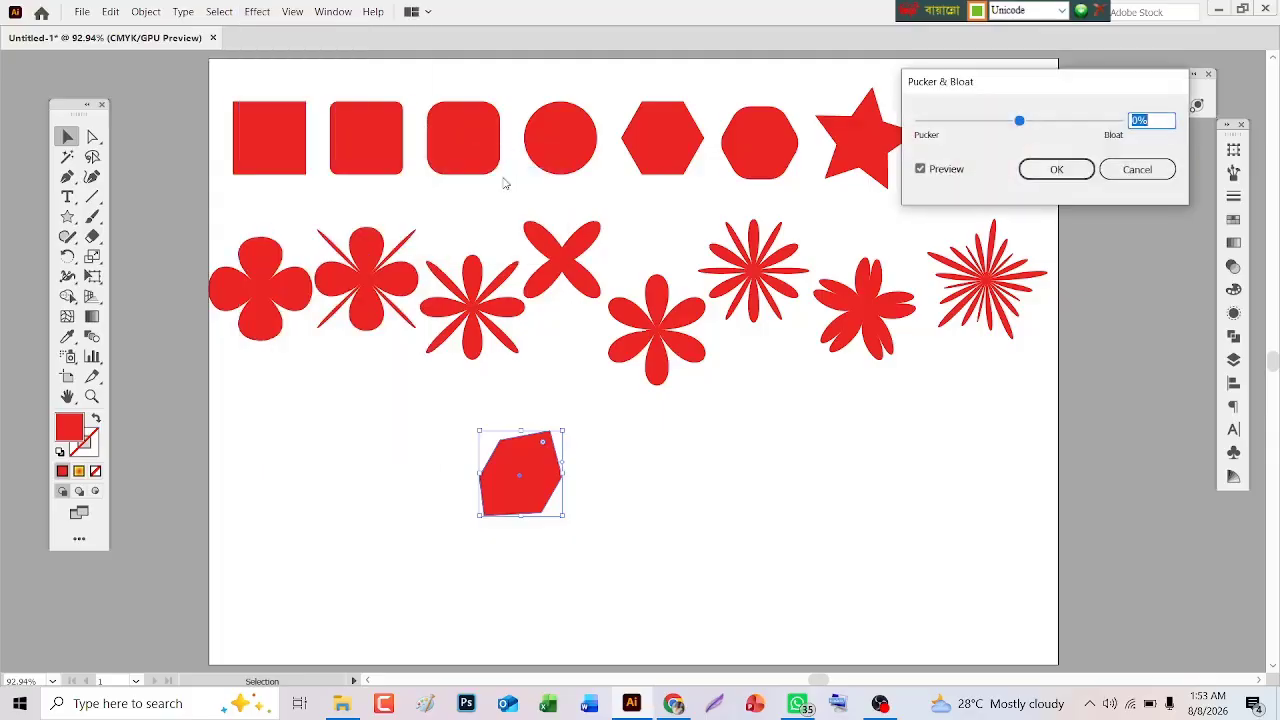
left_click(1053, 121)
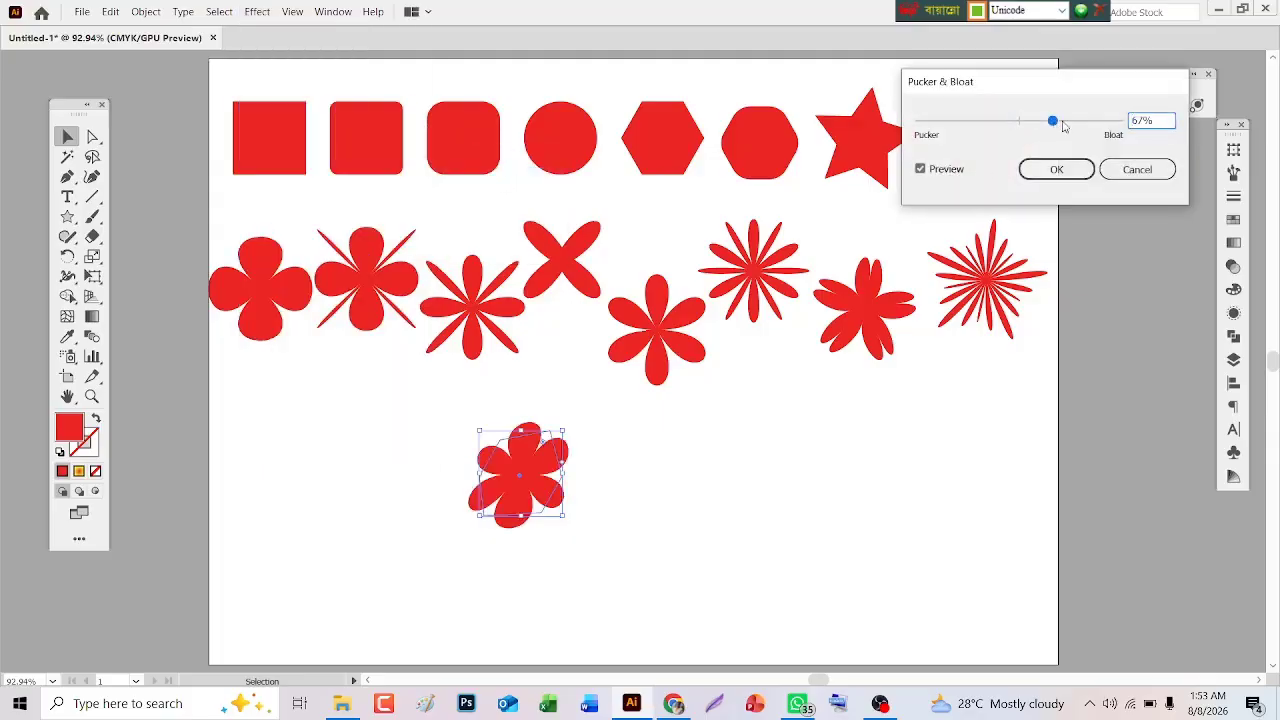
left_click(1066, 122)
left_click(1056, 169)
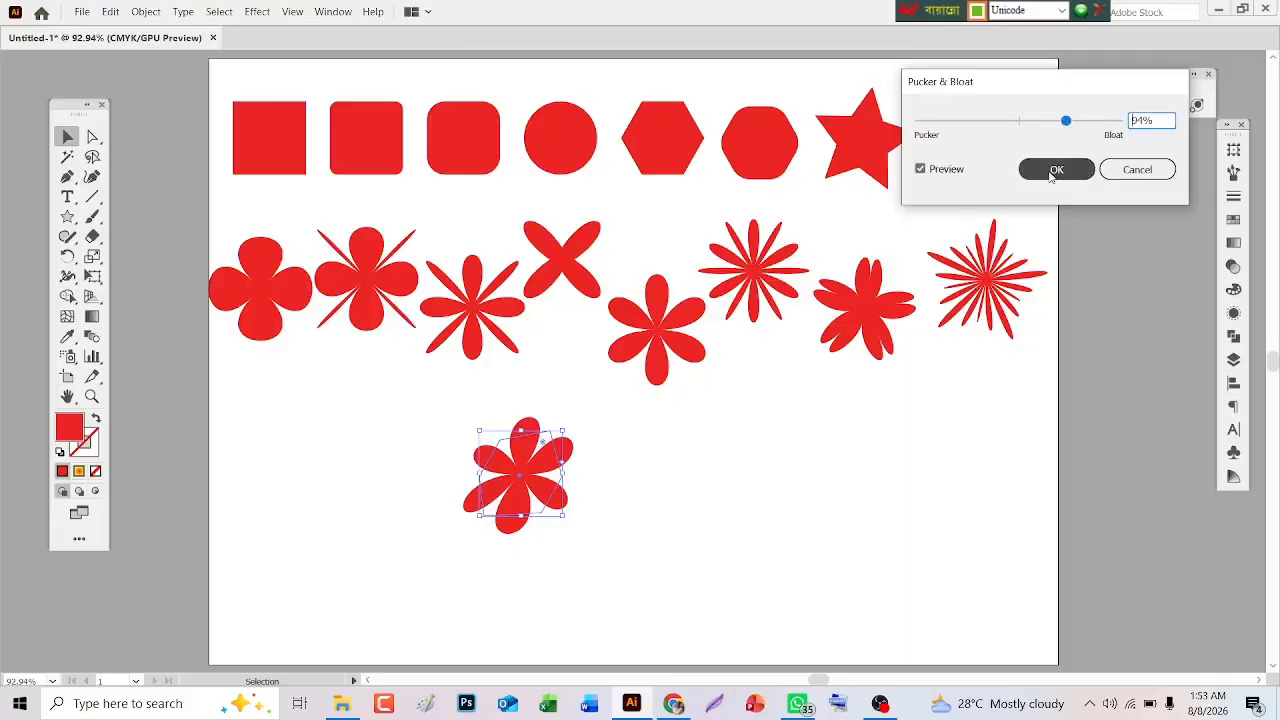
left_click(724, 464)
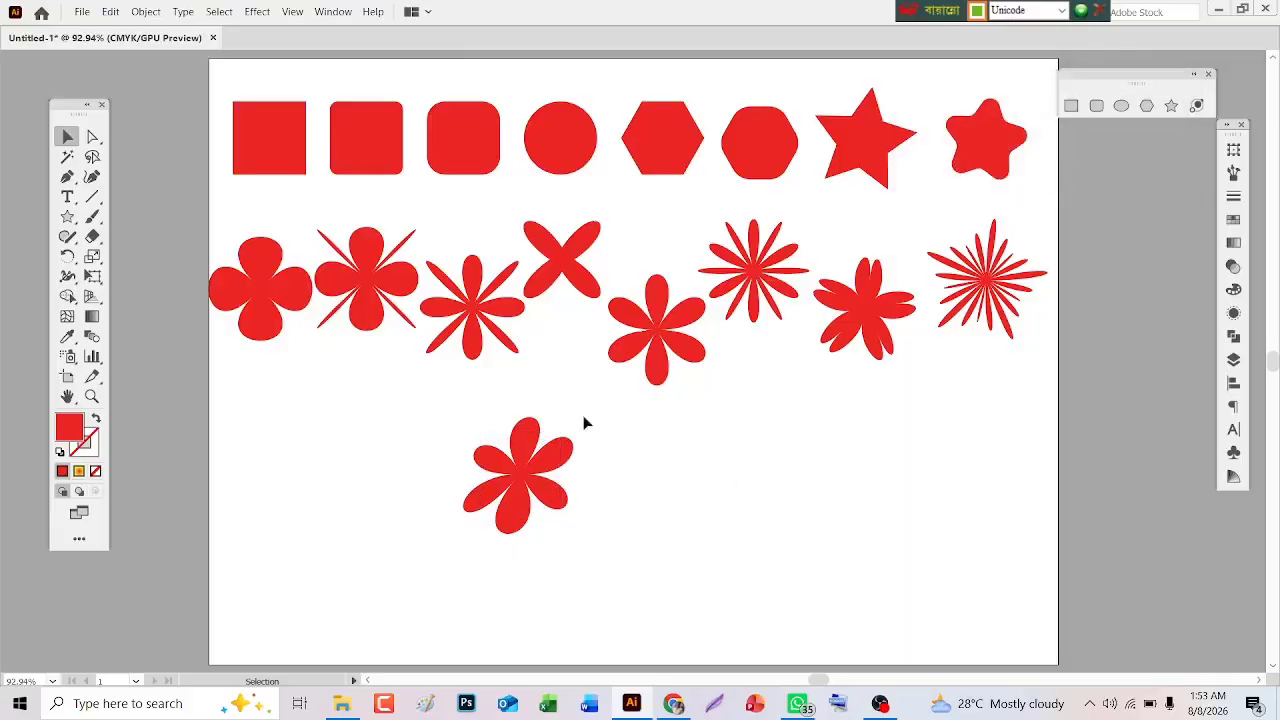
Move the second row's regular six-petal flower up and place the uneven six-petal flower directly beneath it.
left_click_drag(546, 507, 677, 459)
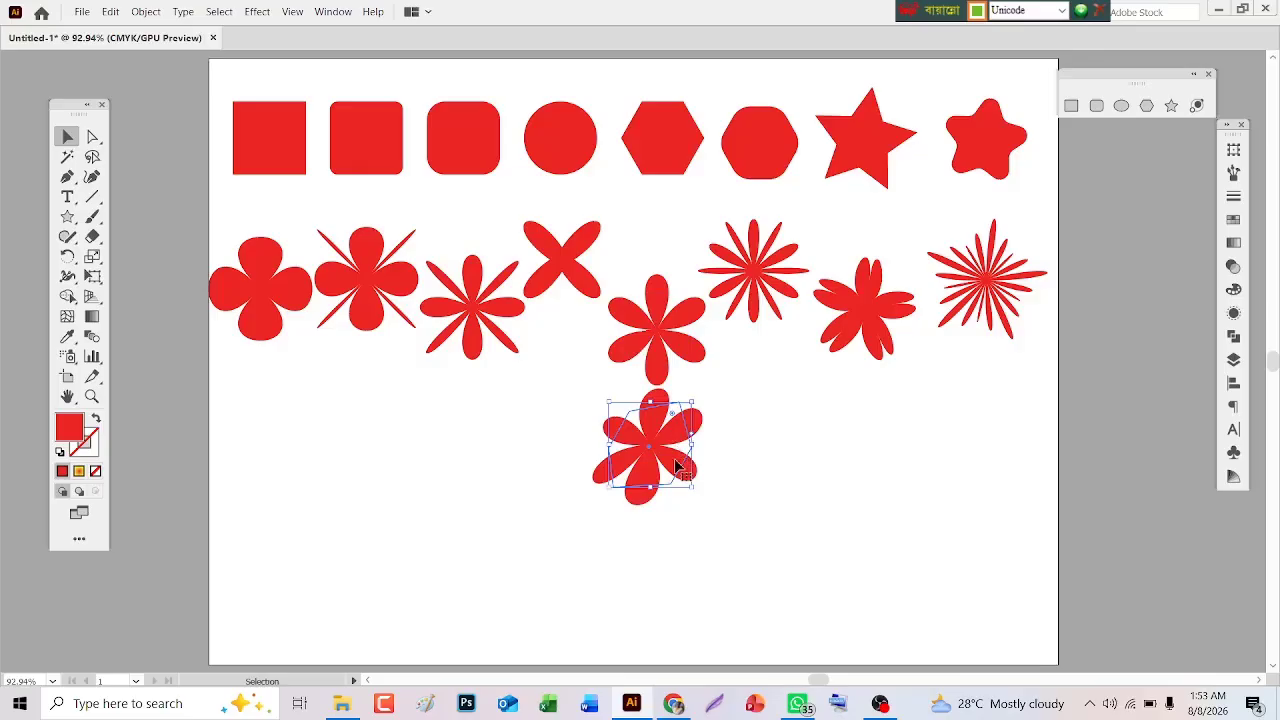
left_click(766, 468)
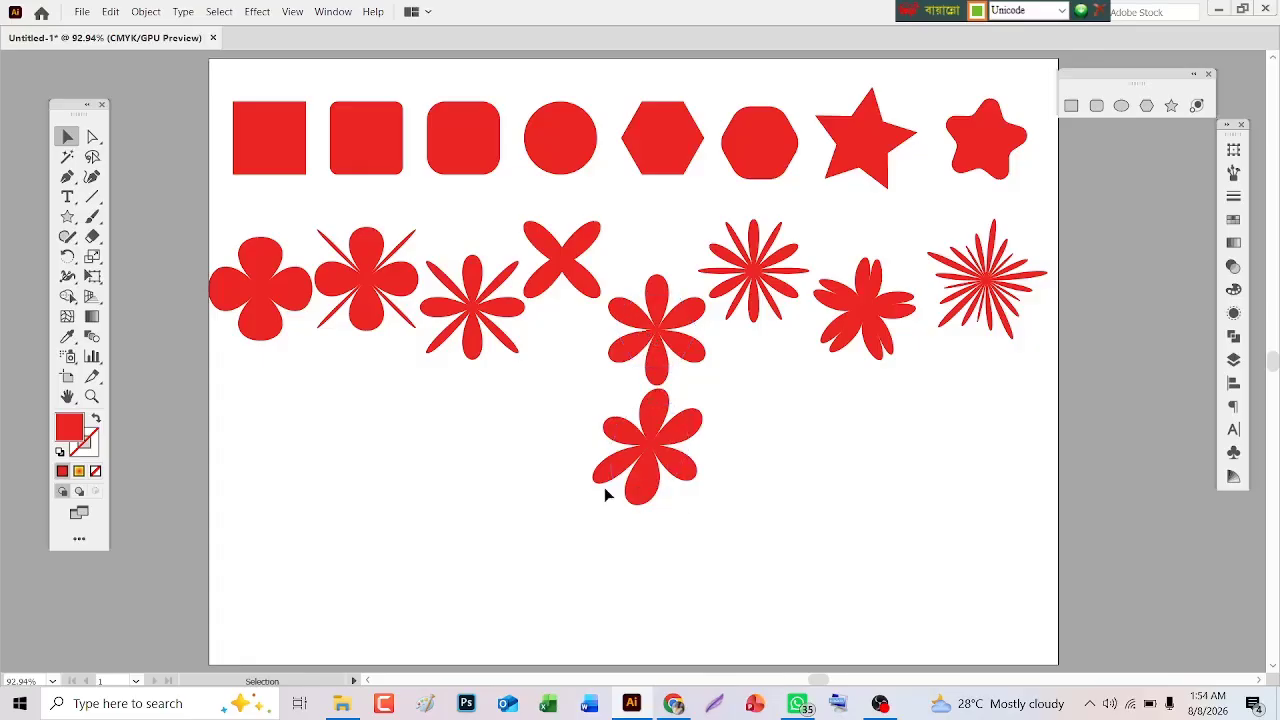
left_click_drag(634, 338, 634, 251)
left_click_drag(648, 437, 645, 359)
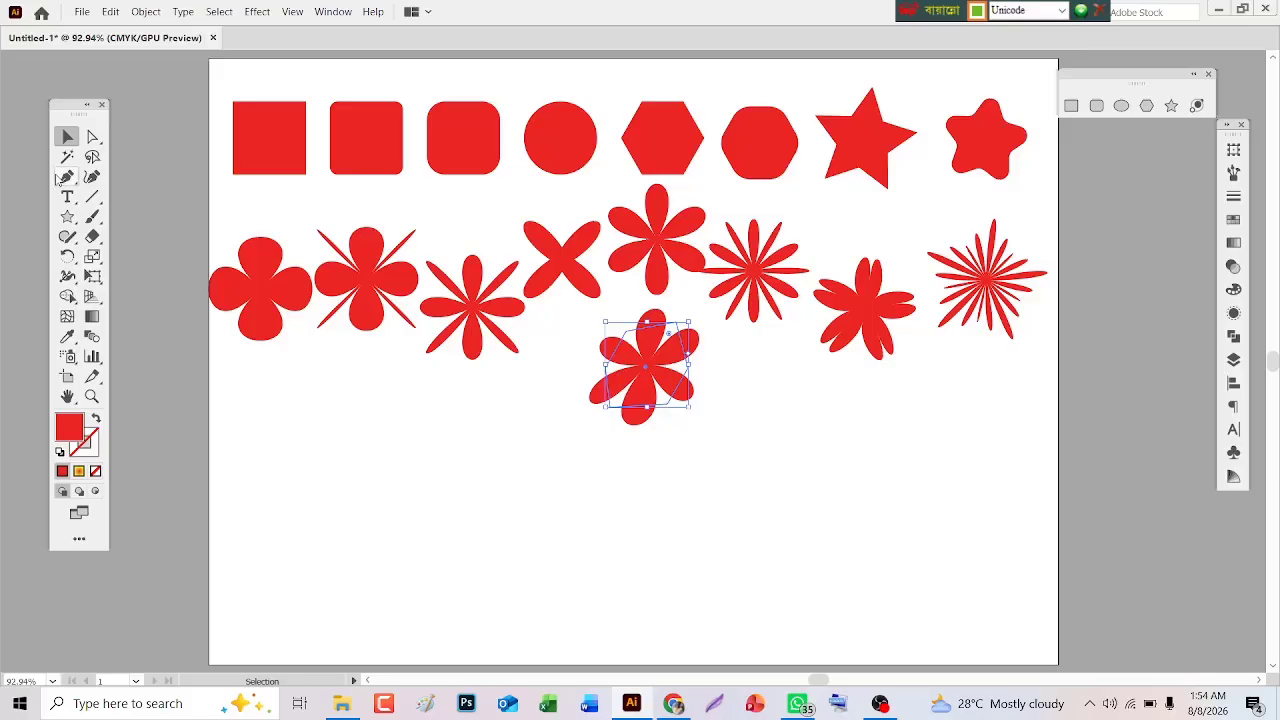
Draw a closed, irregular eight-sided outline with the Pen tool in the artboard's lower-left area, using a red stroke and no fill.
left_click(67, 177)
left_click(316, 479)
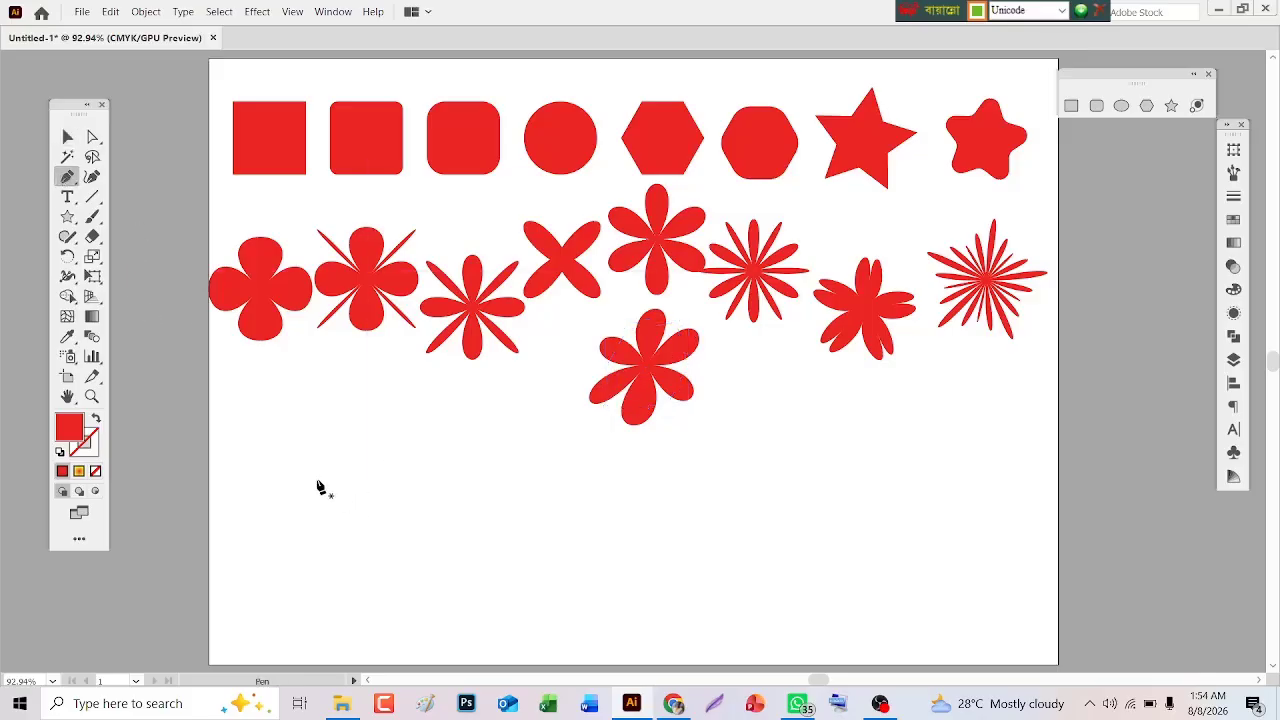
left_click(94, 420)
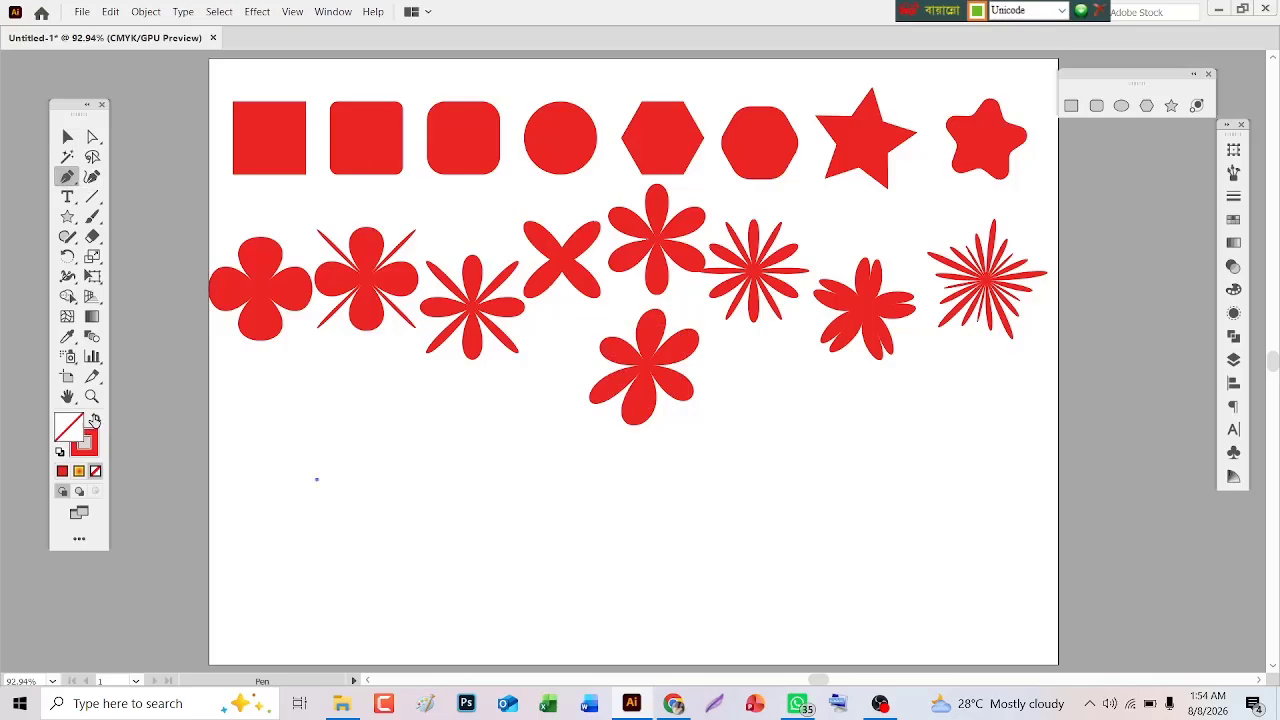
left_click(356, 449)
left_click(403, 467)
left_click(426, 517)
left_click(403, 557)
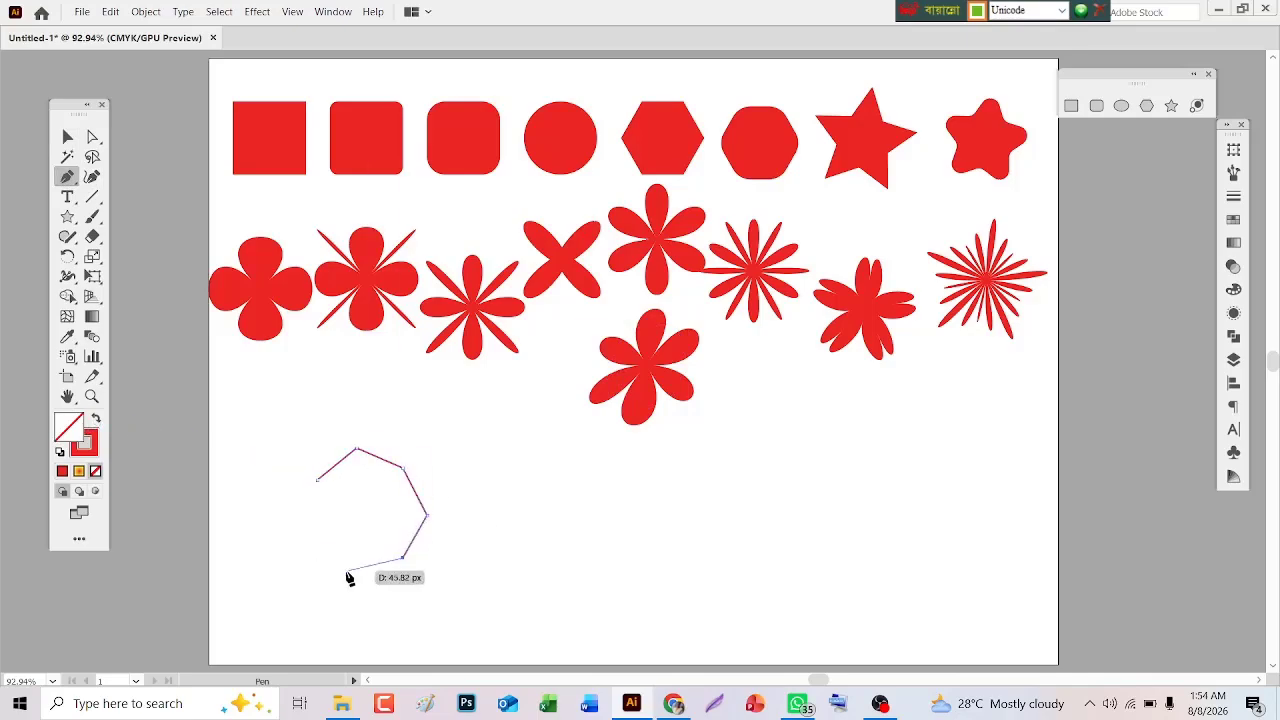
left_click(341, 583)
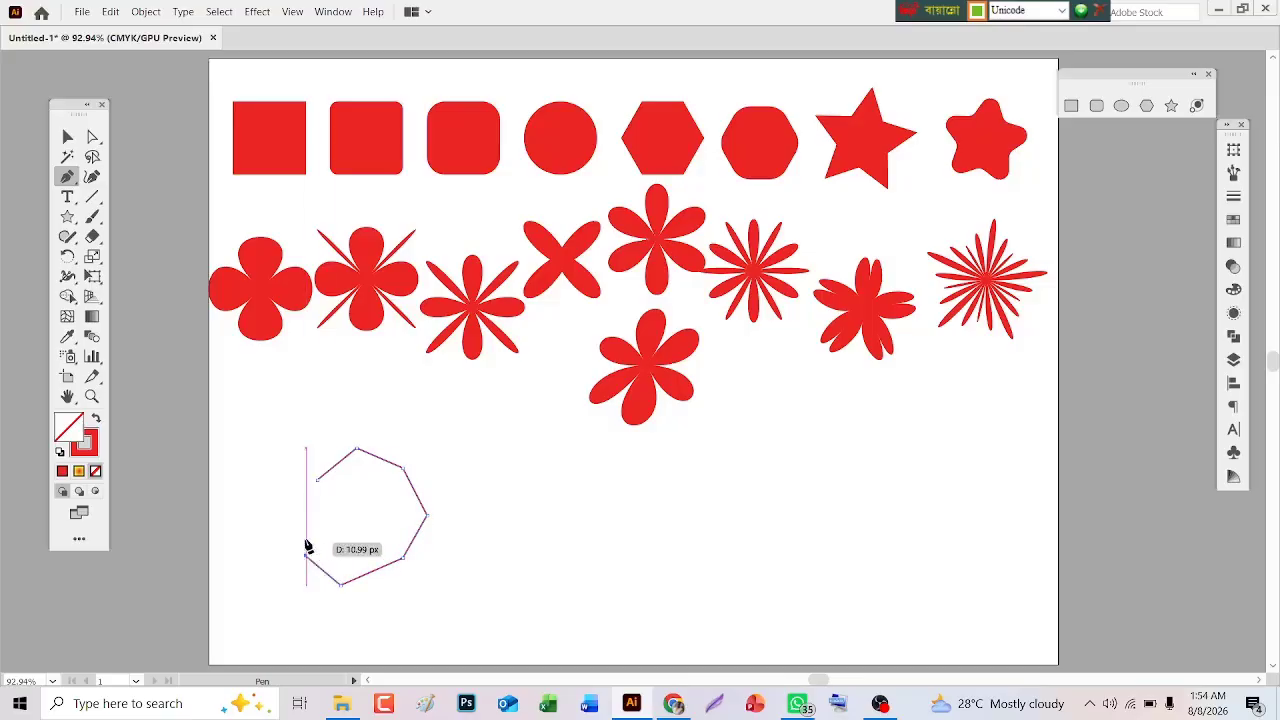
left_click(305, 556)
left_click(288, 517)
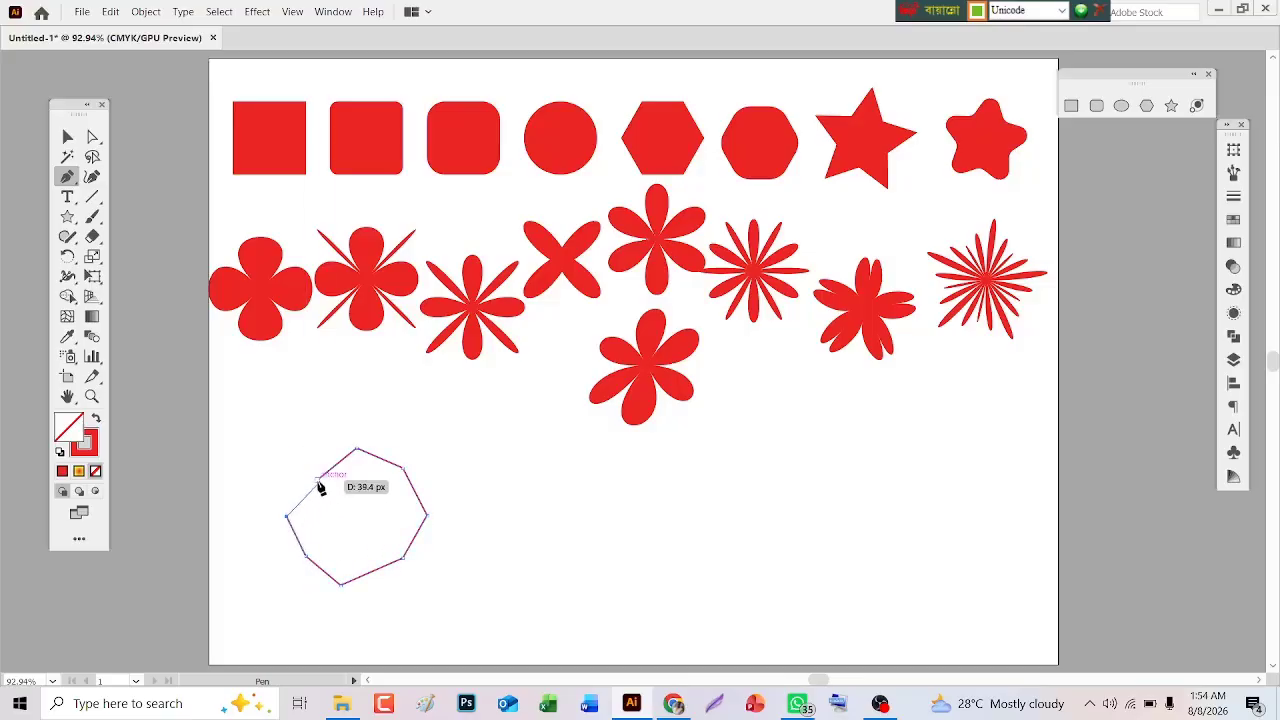
left_click(316, 480)
key("v")
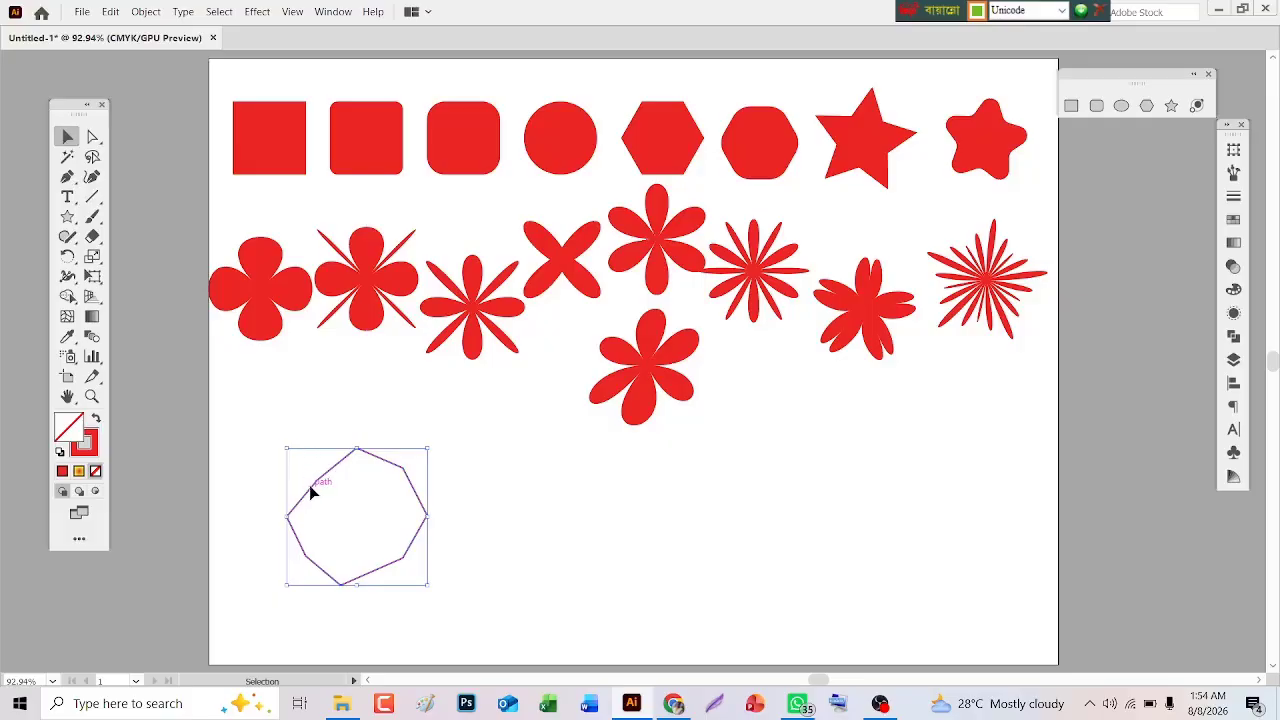
Duplicate the eight-sided outline to its right and delete the copy's segment between the left and upper-left corners.
left_click_drag(309, 485, 520, 502)
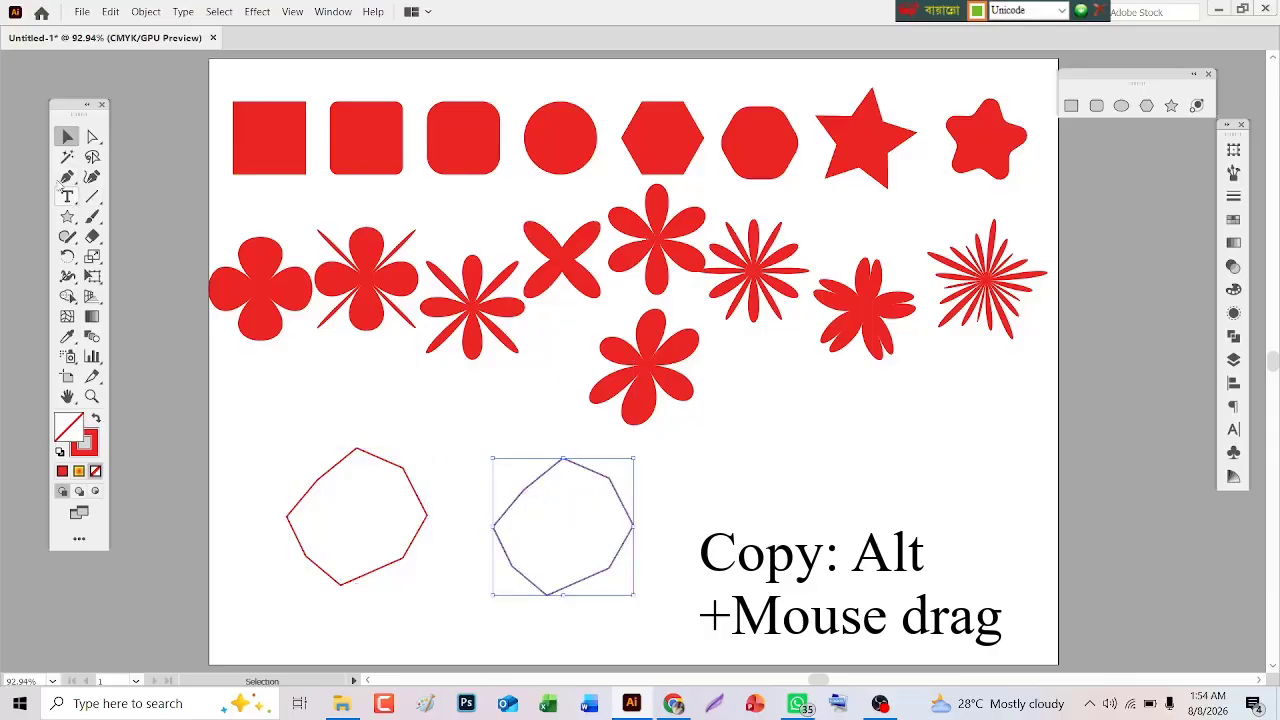
left_click(89, 137)
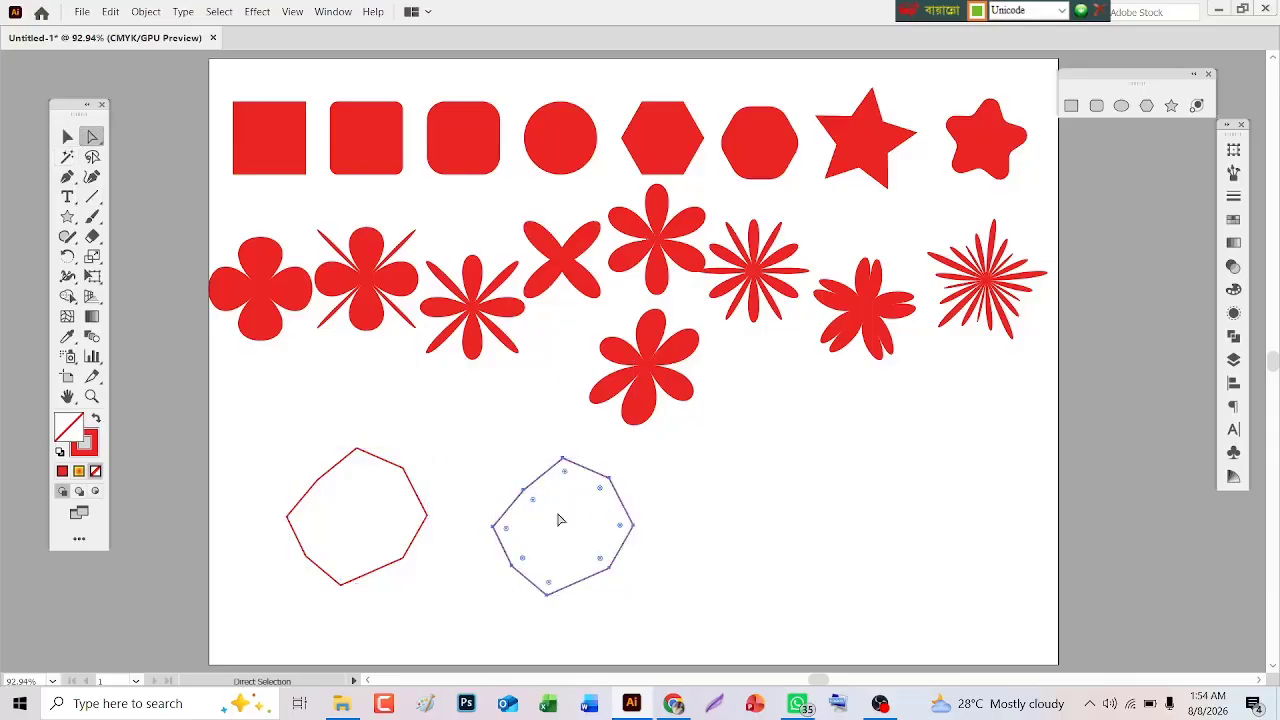
left_click_drag(499, 496, 524, 508)
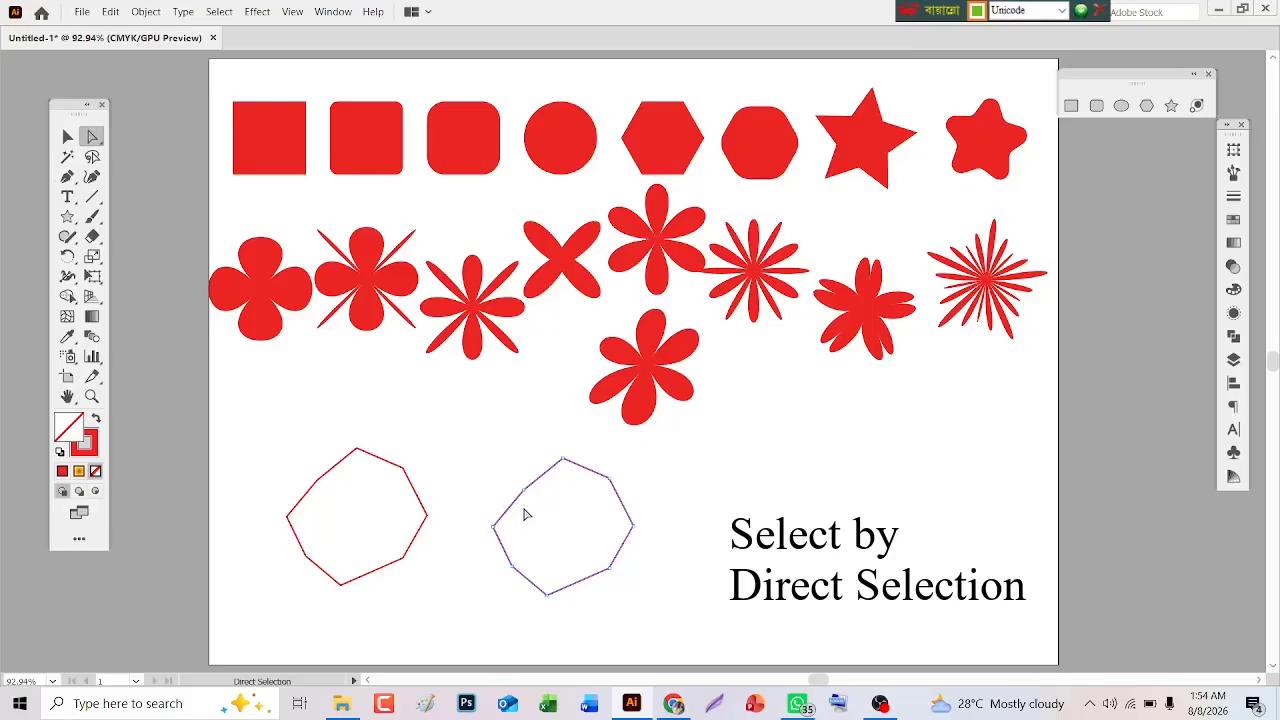
key("Delete")
left_click(67, 137)
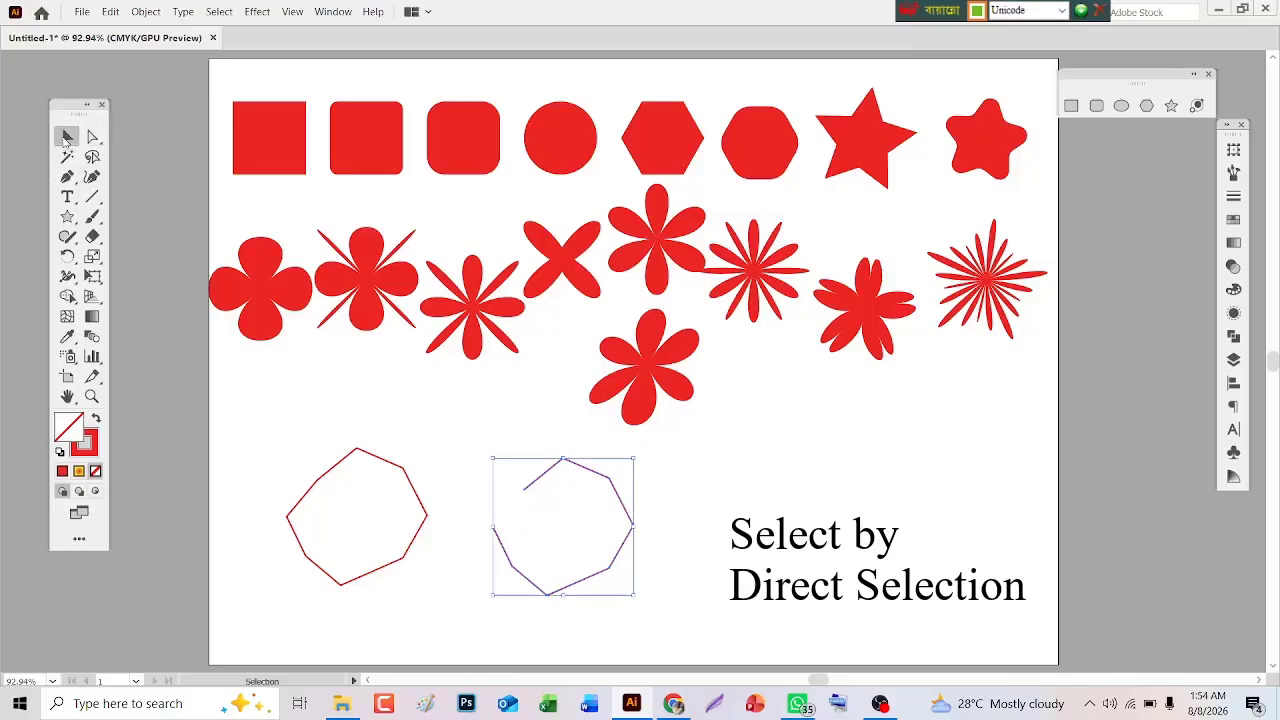
Apply a Pucker & Bloat effect of 75% to the closed eight-sided outline and swap its stroke to a red fill.
left_click(380, 462)
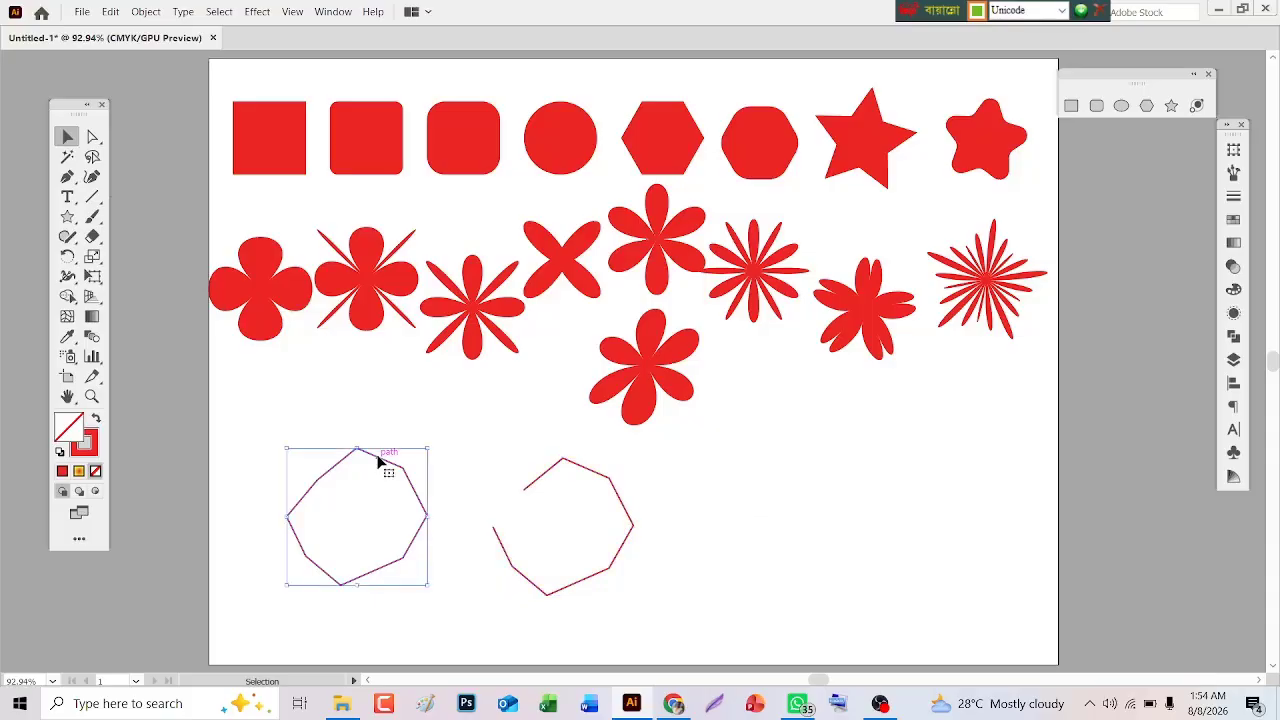
left_click(257, 12)
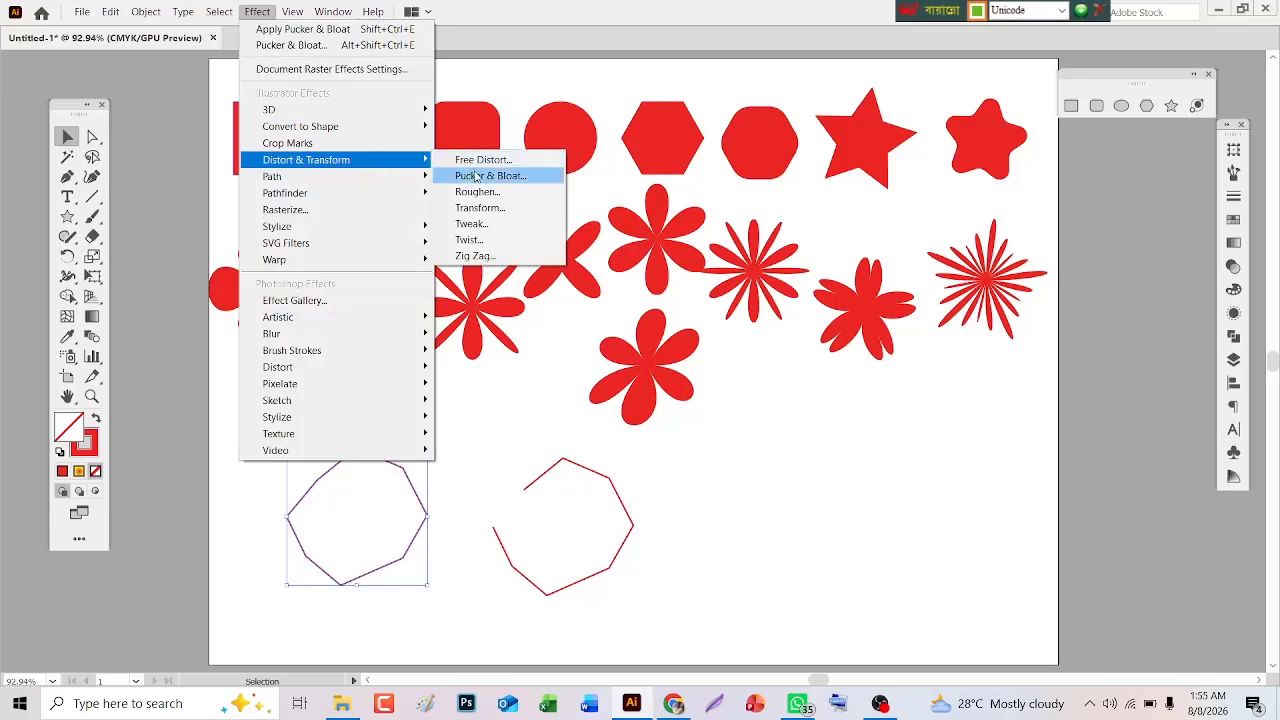
left_click(480, 176)
left_click(1059, 124)
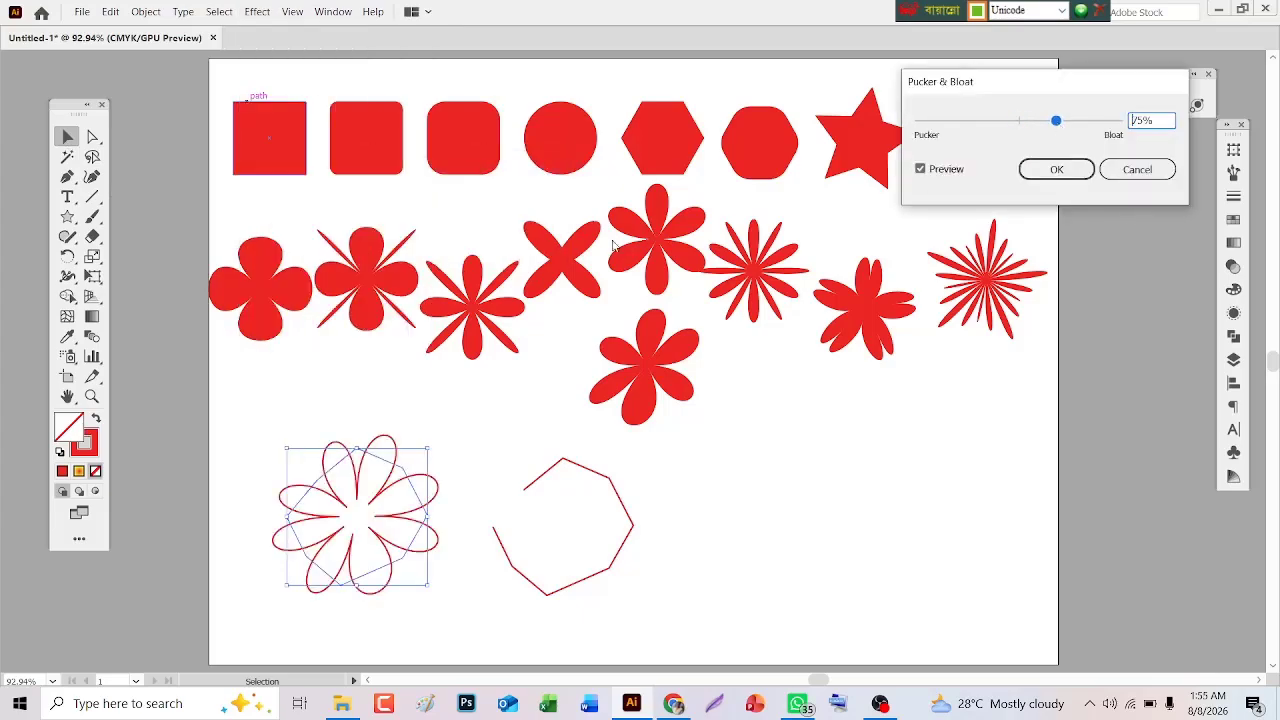
left_click(1054, 171)
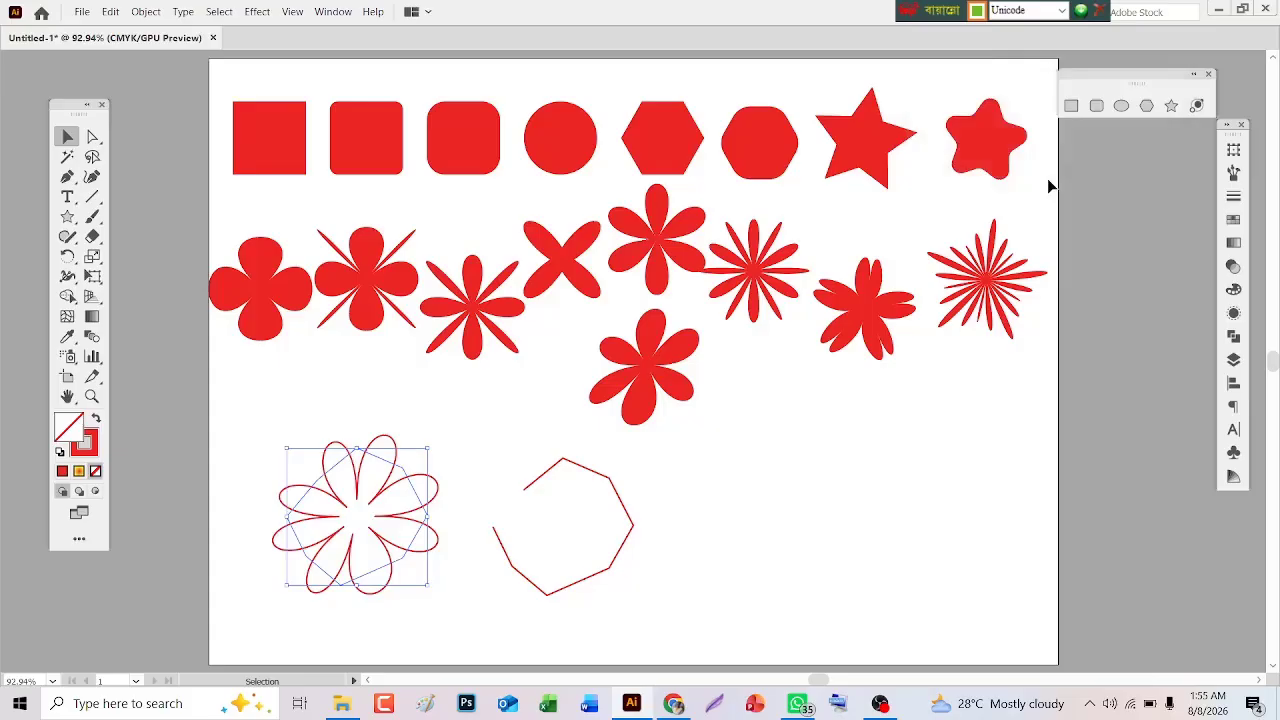
left_click(97, 420)
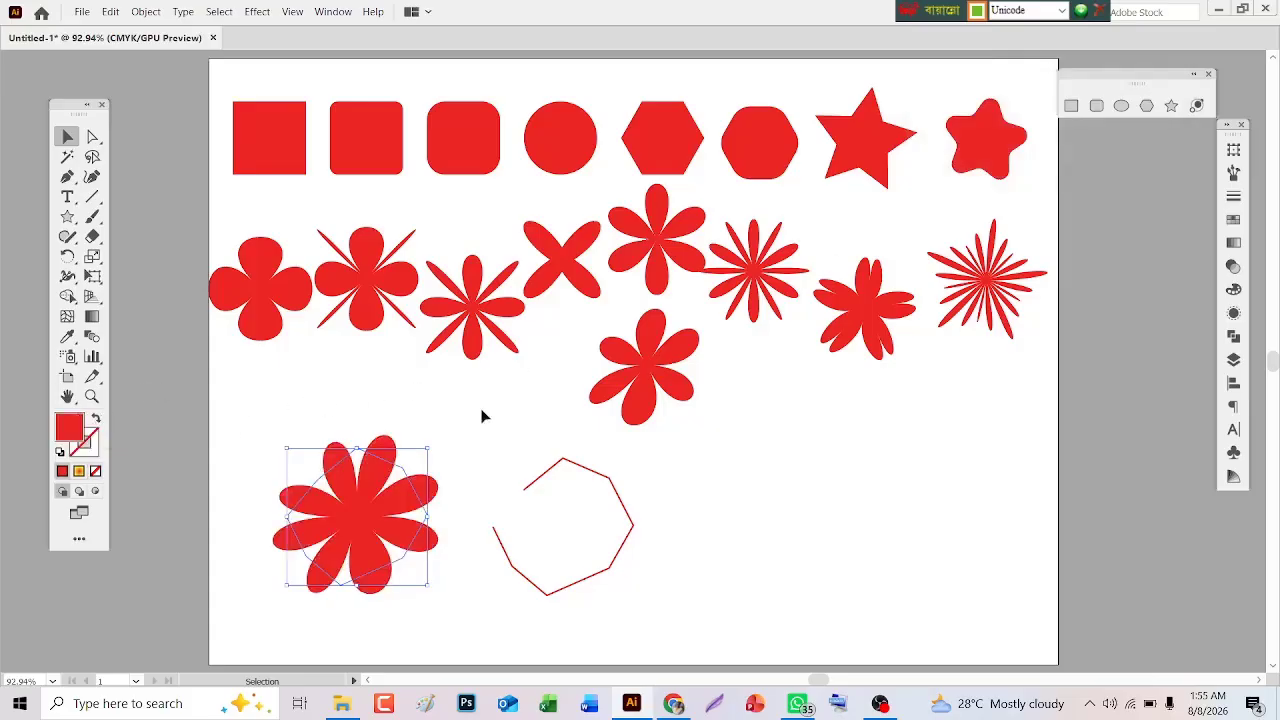
Apply a Pucker & Bloat effect of 101% to the open eight-sided outline and swap its stroke to a red fill.
left_click(576, 463)
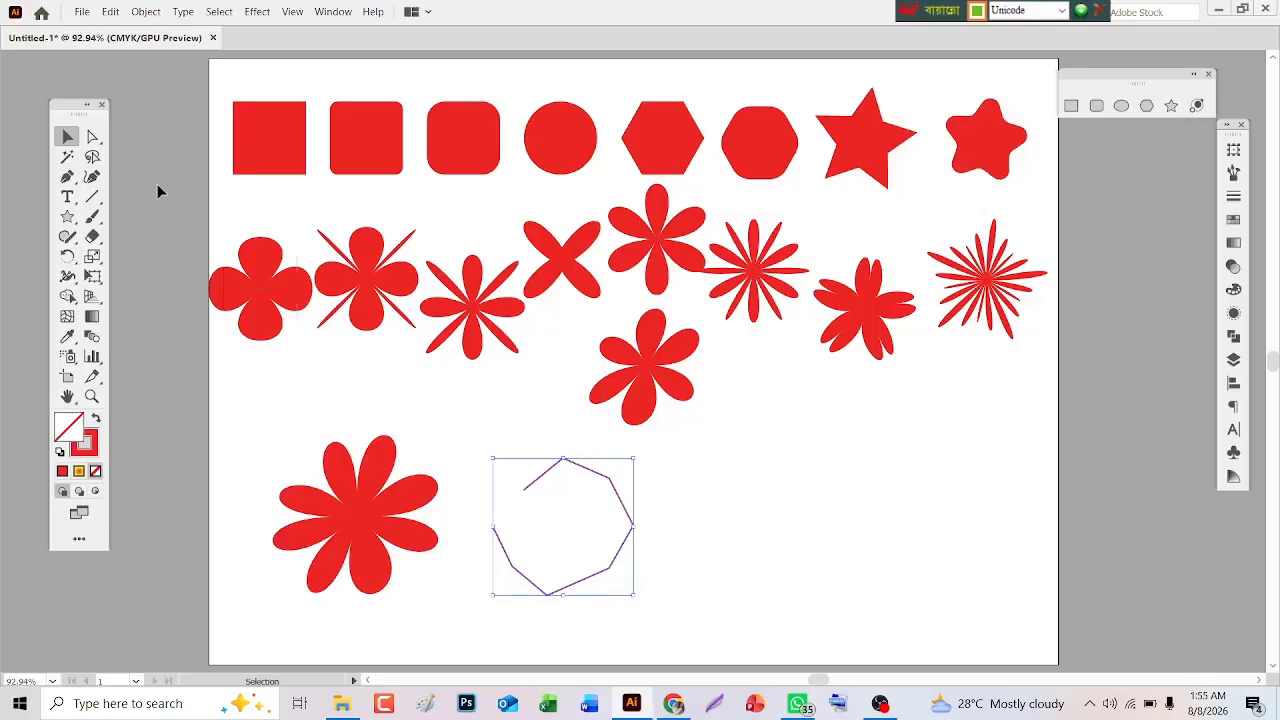
left_click(252, 10)
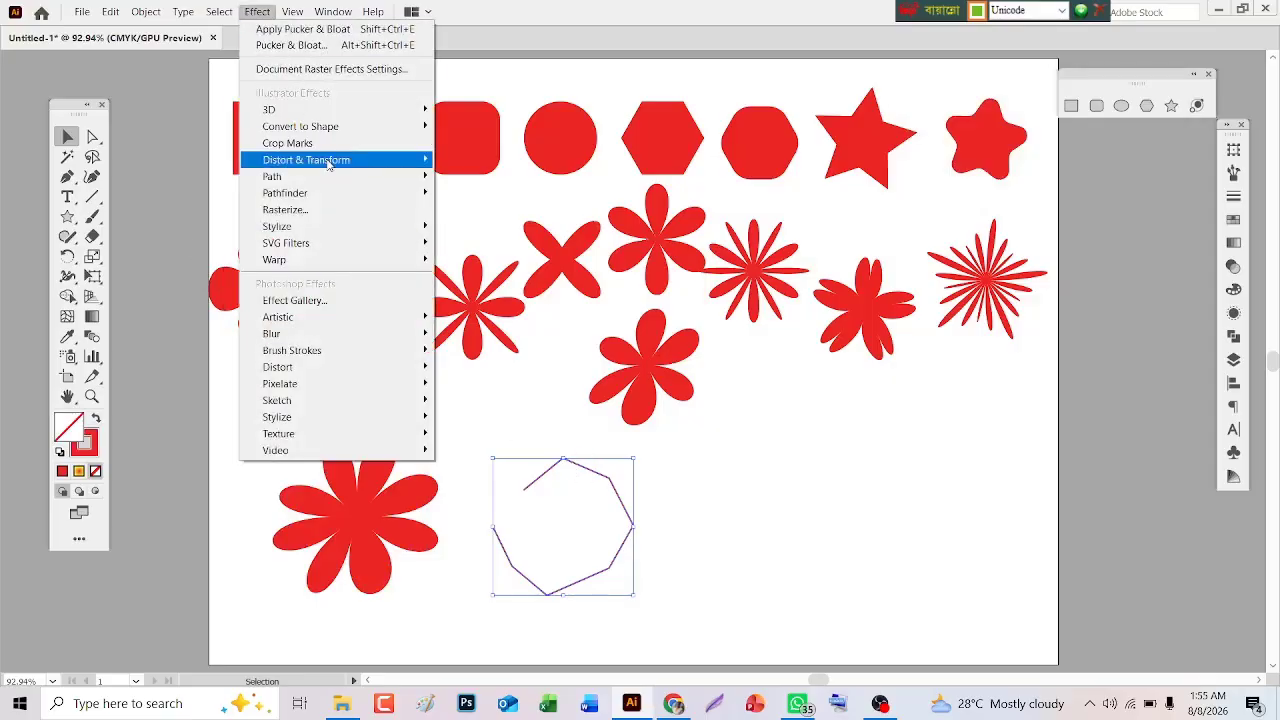
mouse_move(329, 164)
left_click(500, 177)
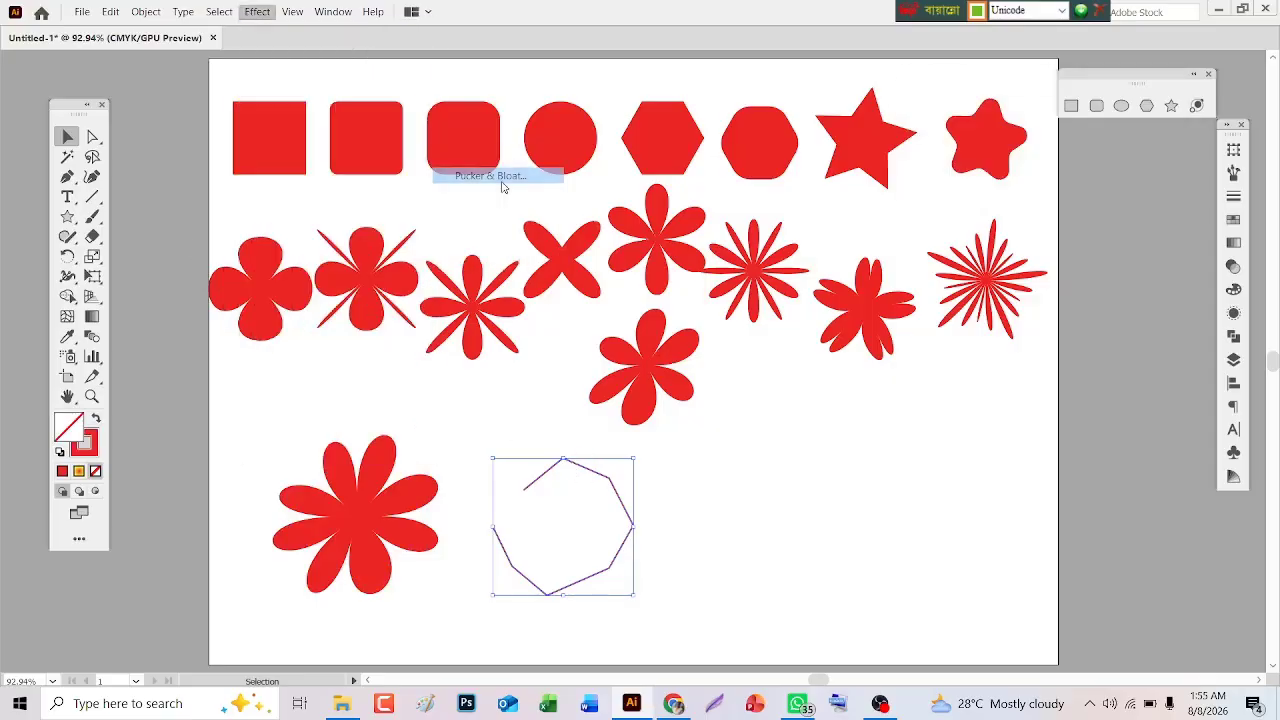
left_click(1070, 122)
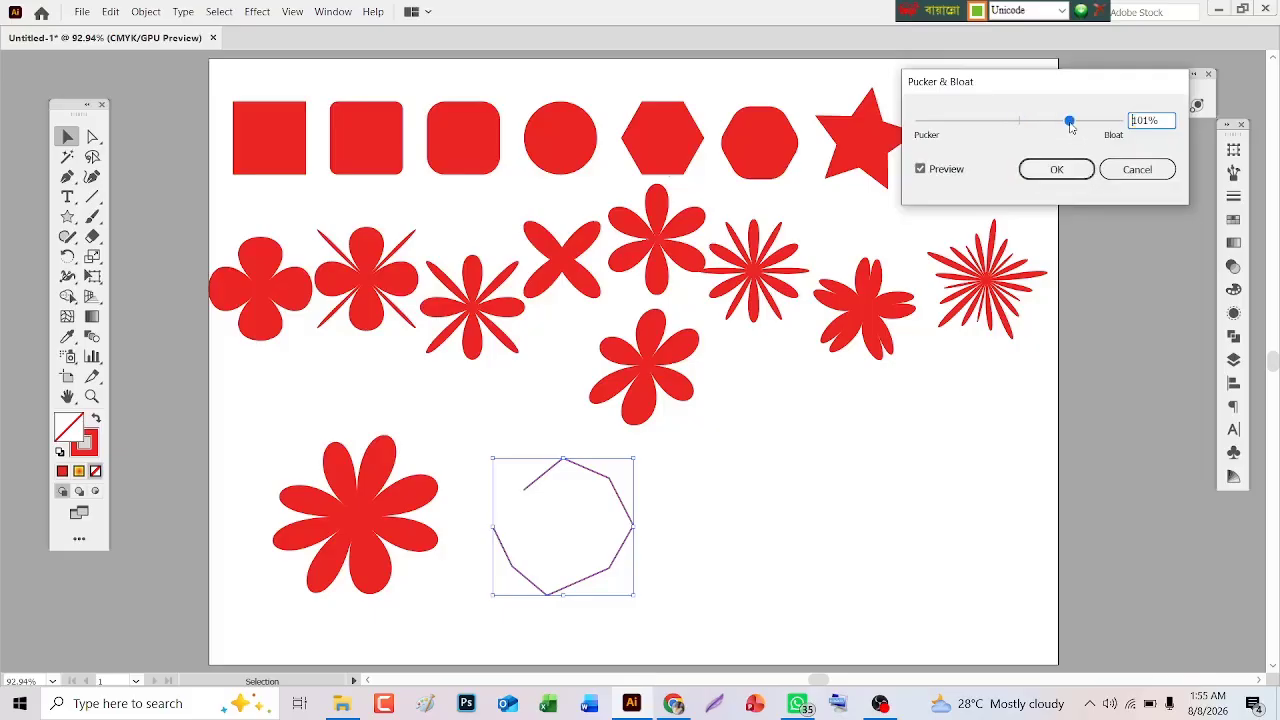
left_click(1056, 170)
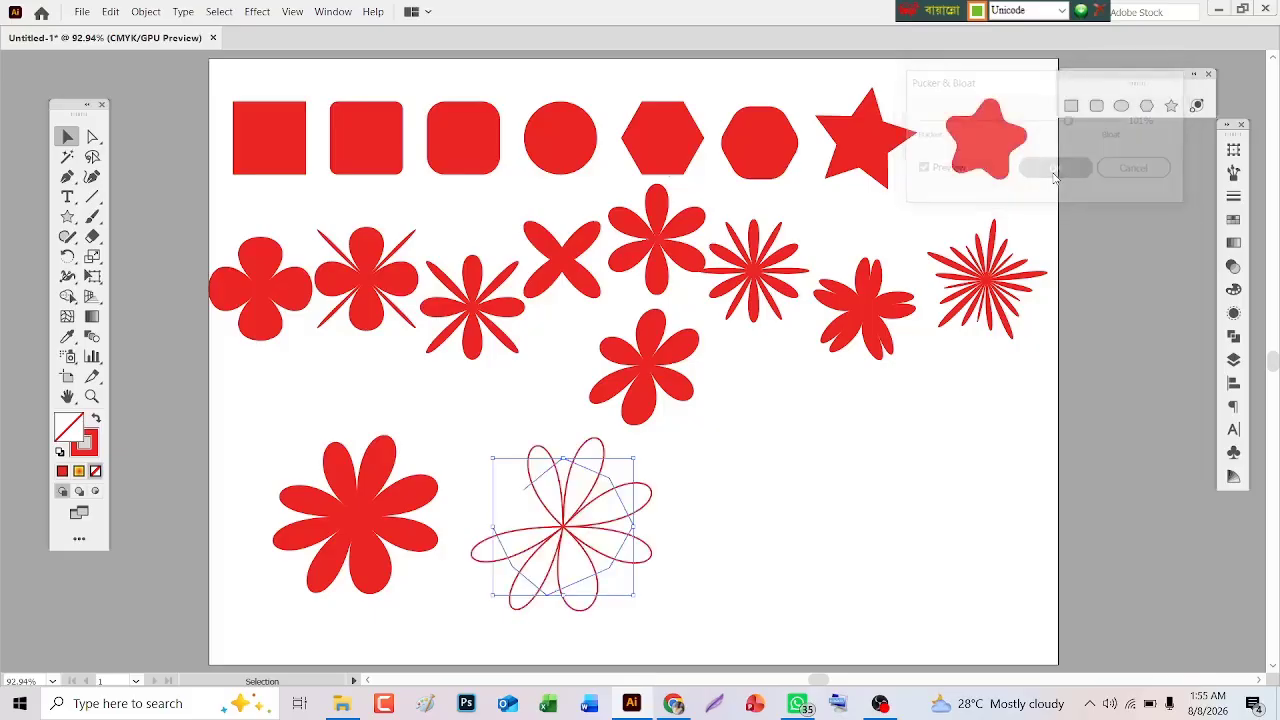
left_click(96, 422)
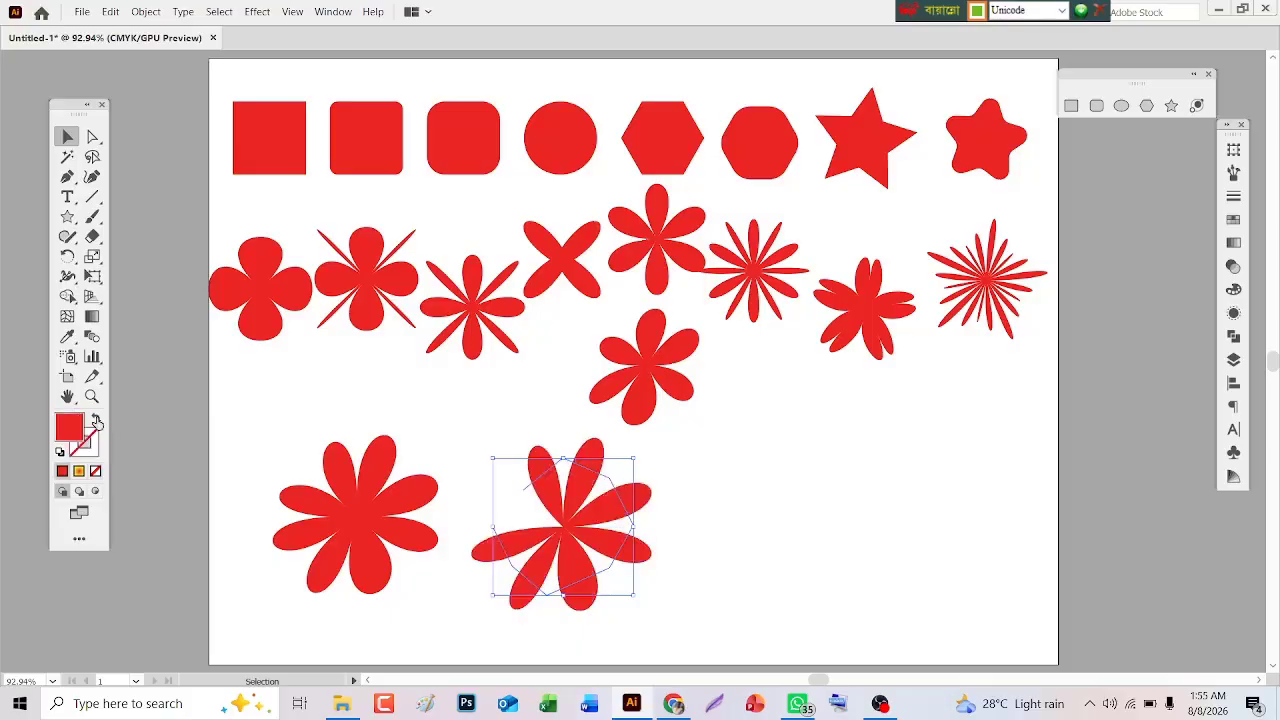
left_click(790, 552)
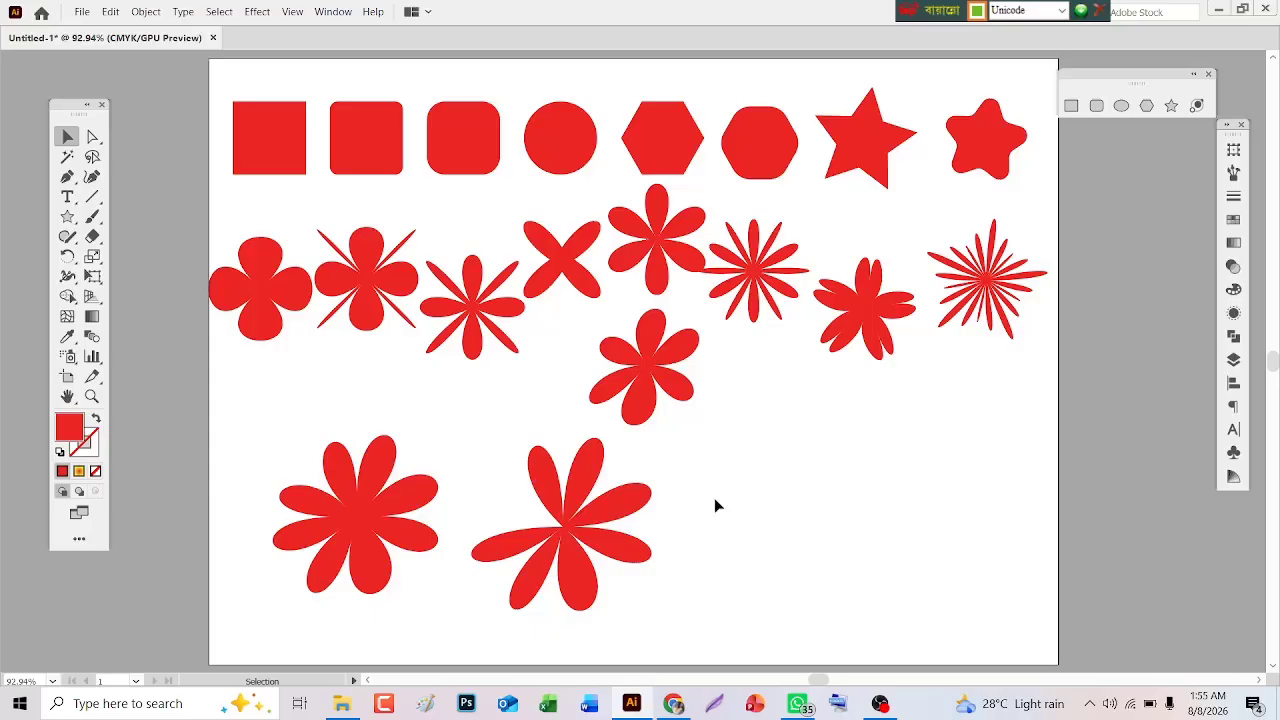
Draw an open, irregular six-point outline with the Pen tool in the artboard's lower-right area, using a red fill and no stroke.
left_click(67, 176)
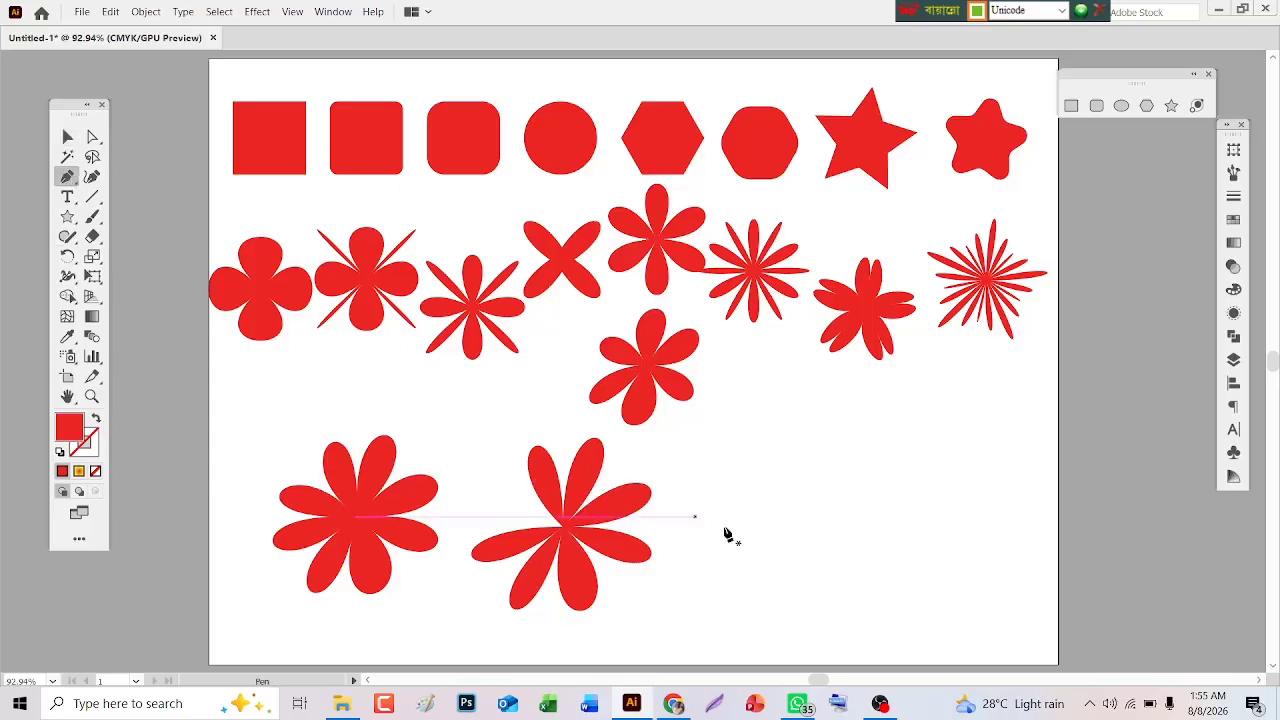
left_click(768, 492)
left_click(812, 460)
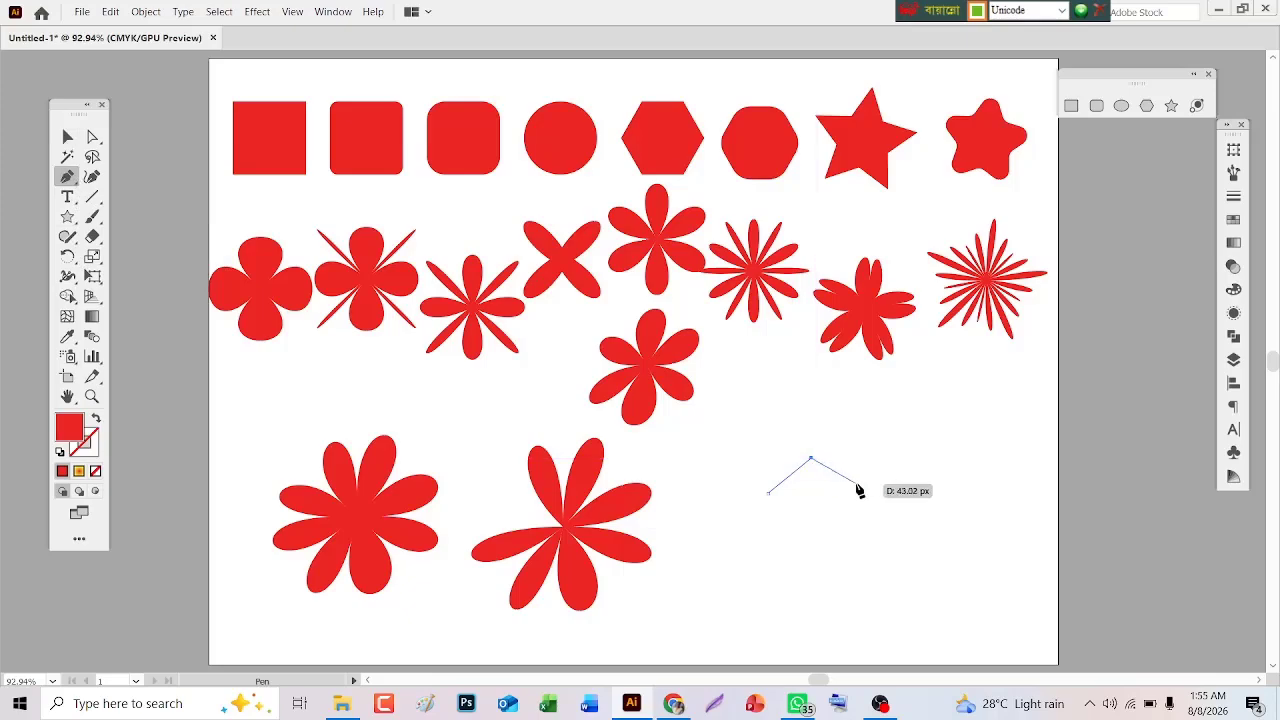
left_click(858, 485)
left_click(880, 550)
left_click(815, 566)
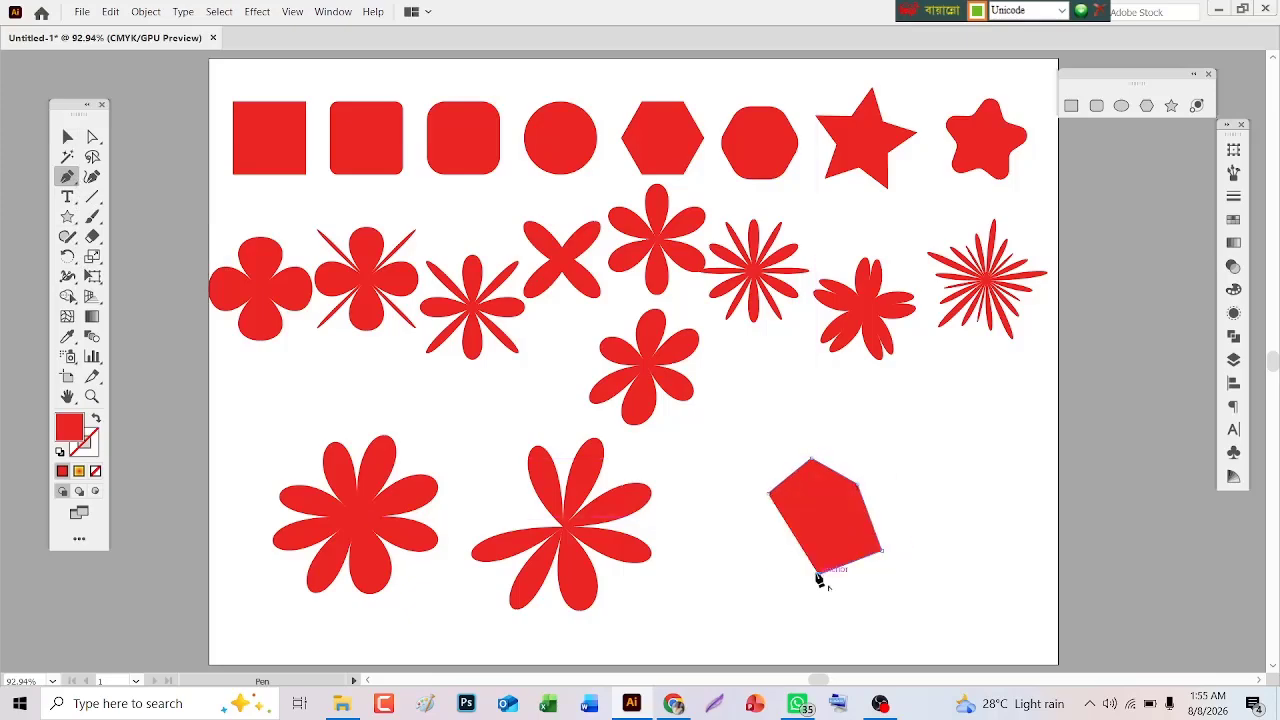
left_click(757, 563)
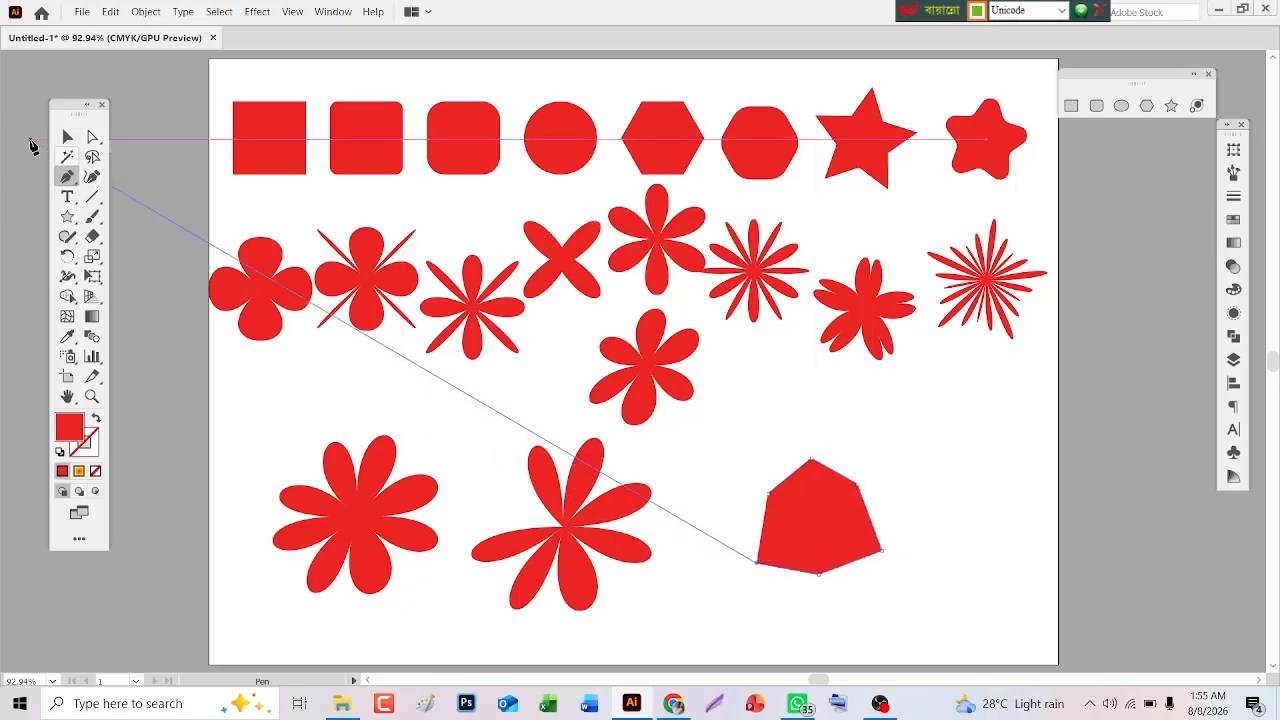
left_click(67, 136)
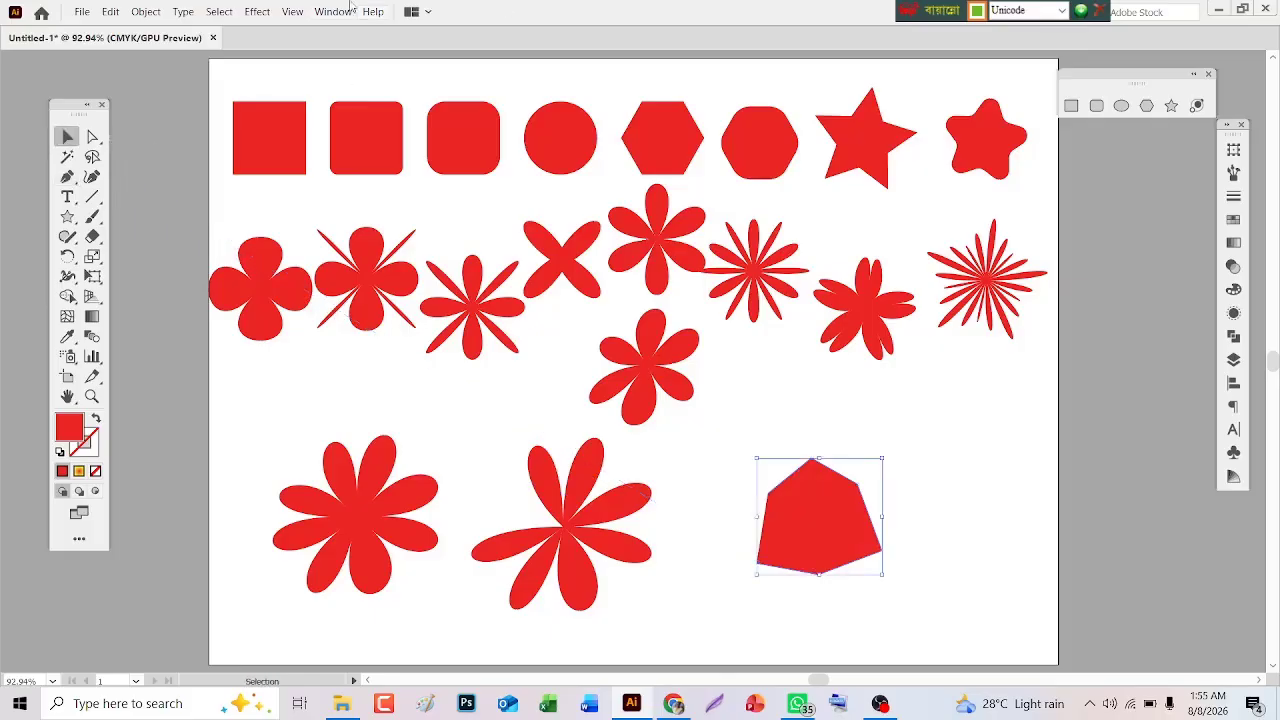
Apply a Pucker & Bloat effect of 61% to the open six-point outline and deselect it.
left_click(256, 12)
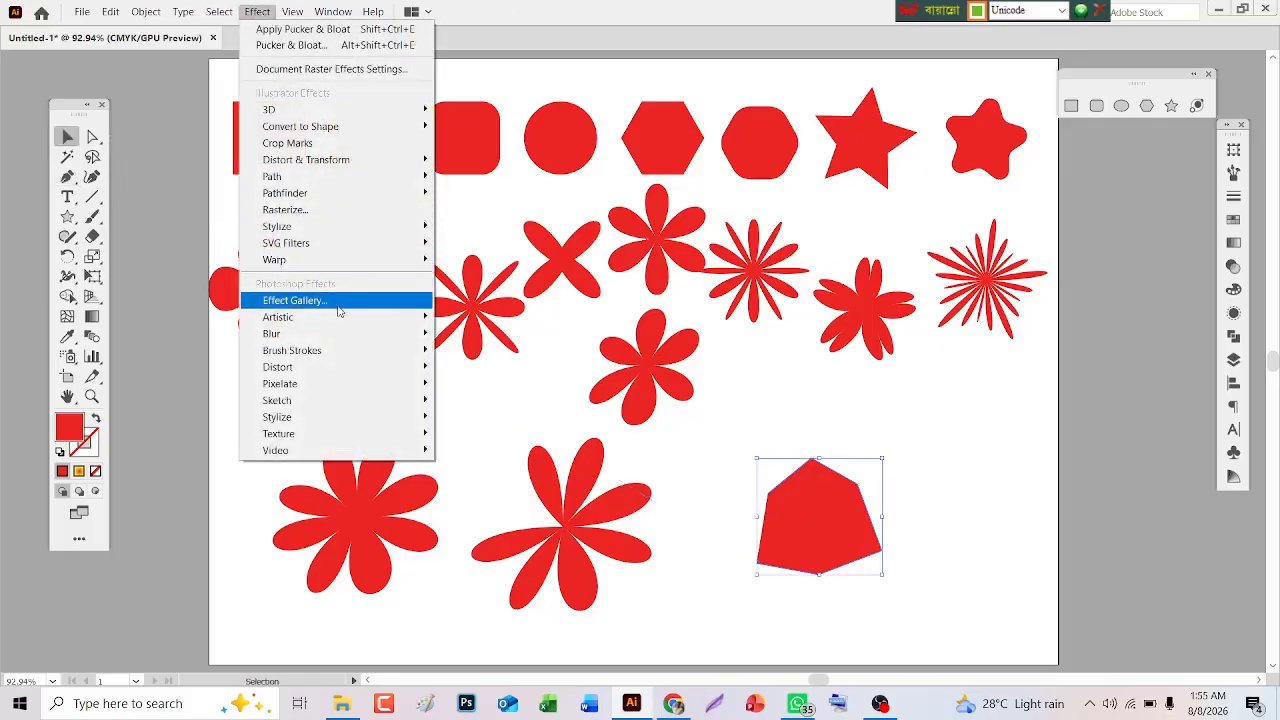
mouse_move(358, 163)
left_click(490, 175)
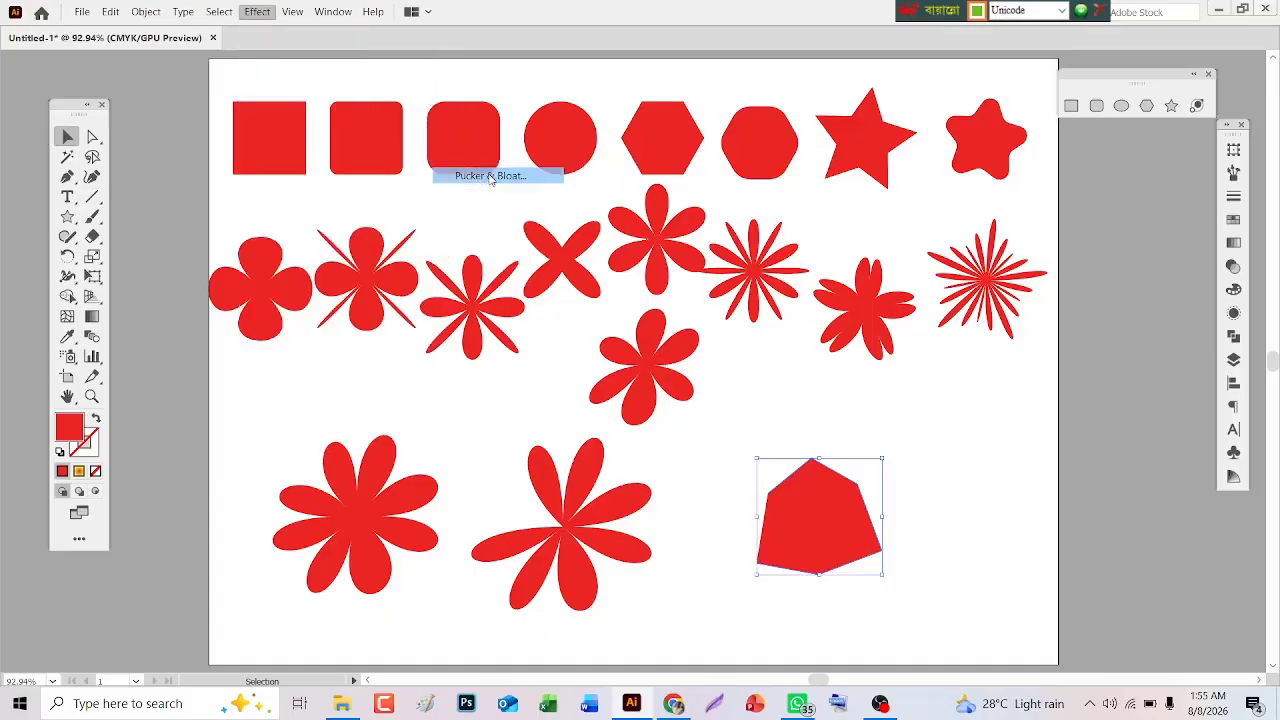
left_click(1050, 122)
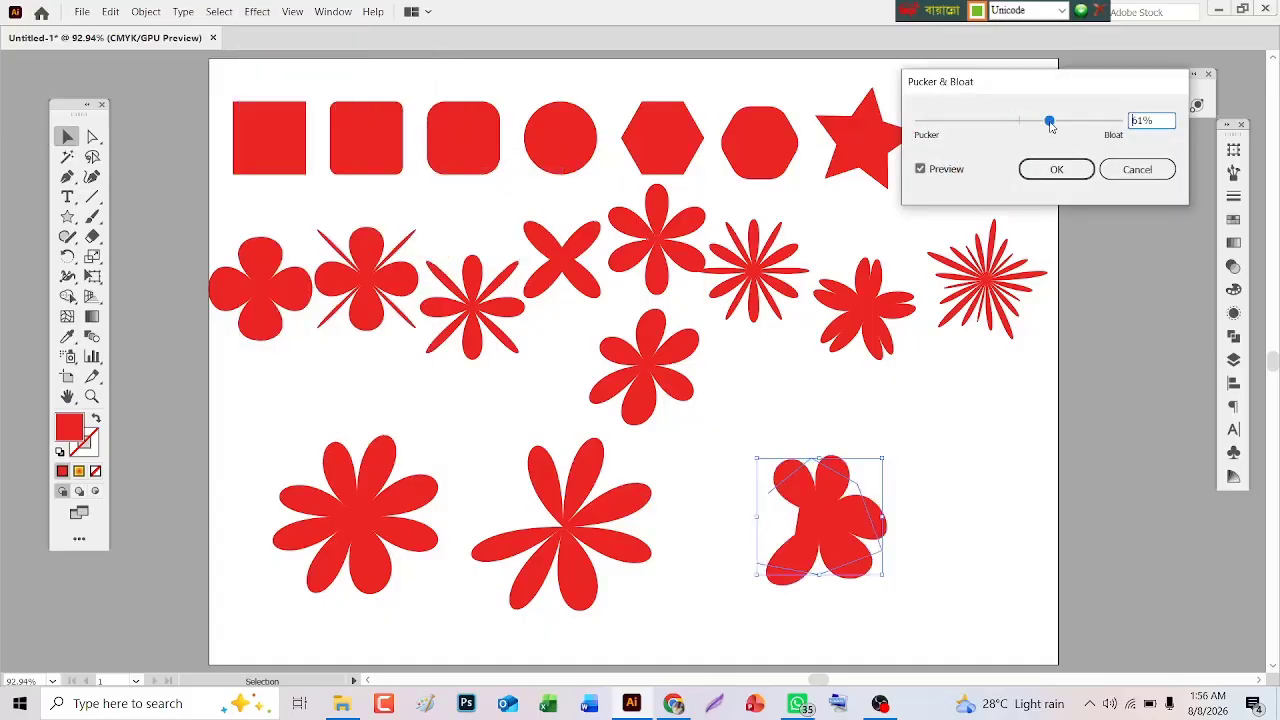
left_click(1064, 169)
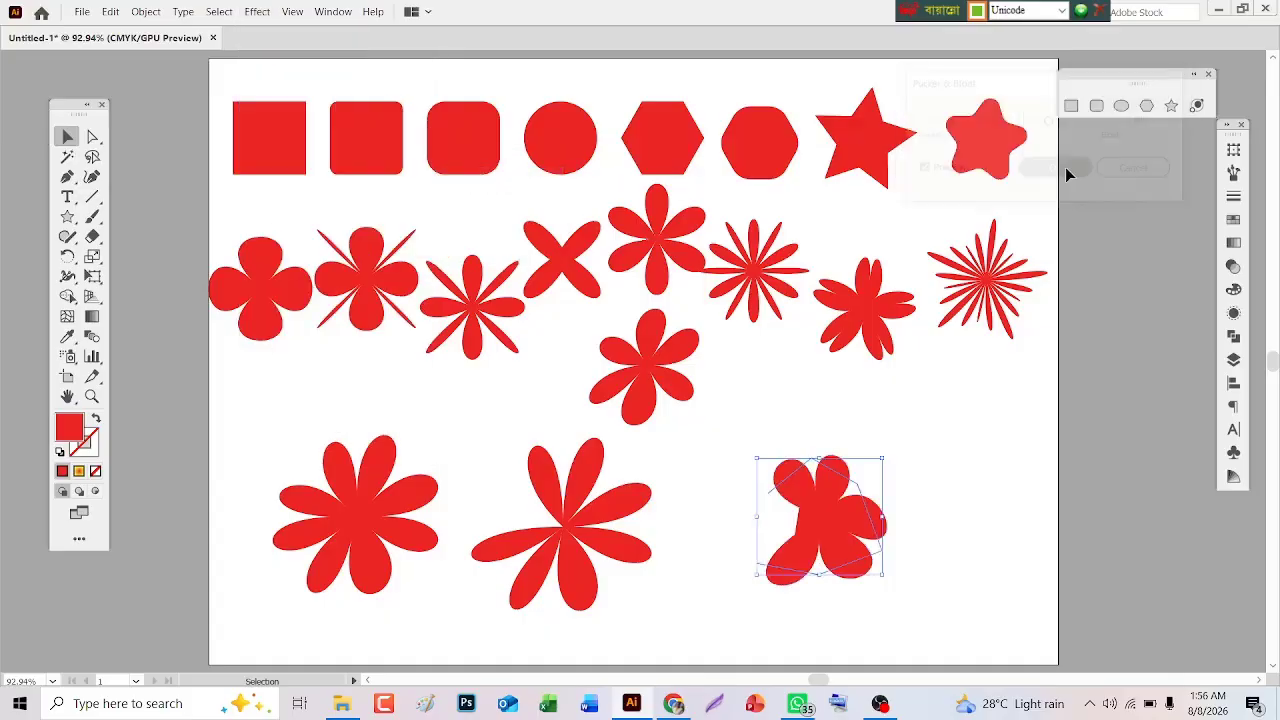
left_click(978, 471)
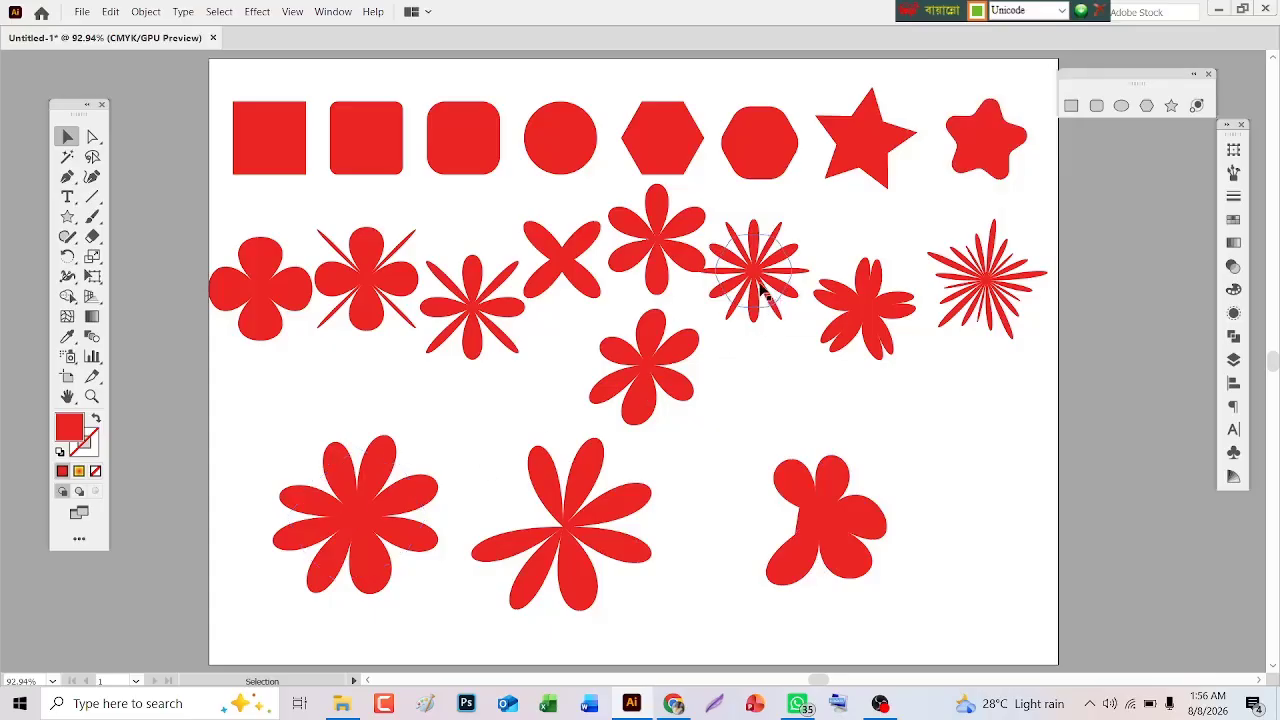
Shift the thin twelve-petal flower and the split-petal flower beside it slightly to the right to even out the second row's spacing.
left_click_drag(758, 278, 770, 279)
left_click_drag(837, 302, 841, 302)
left_click(188, 178)
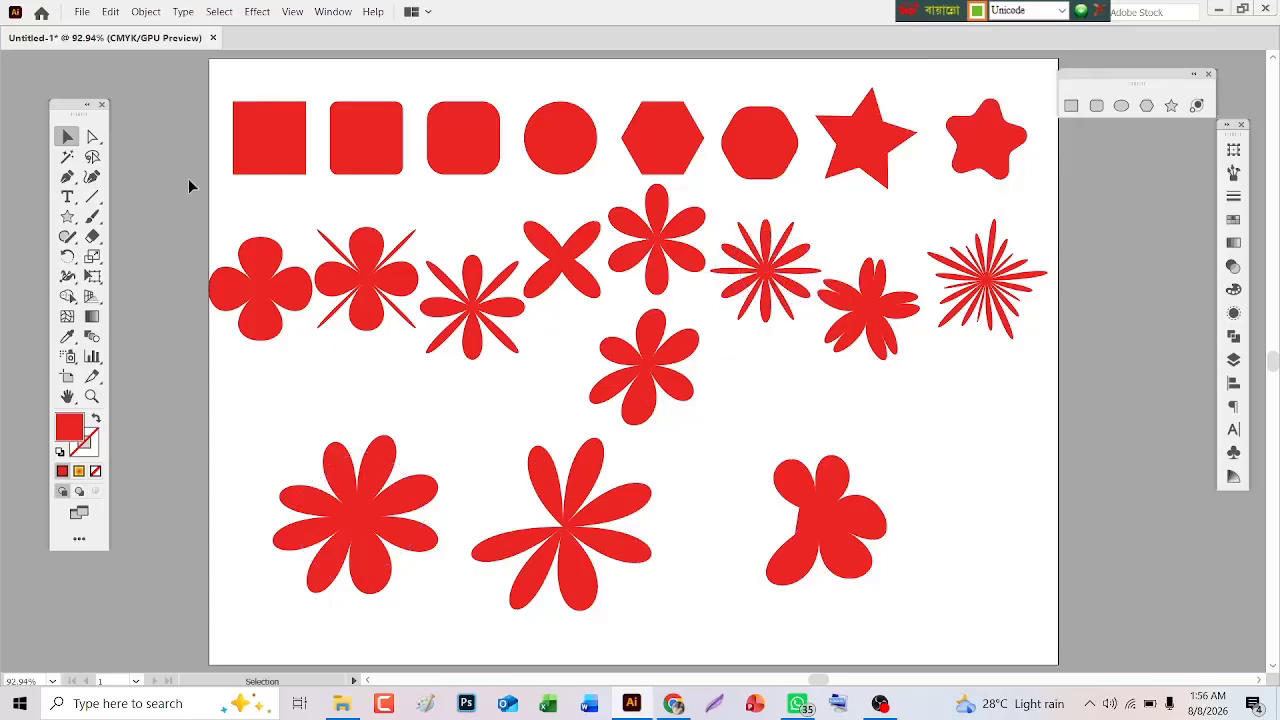